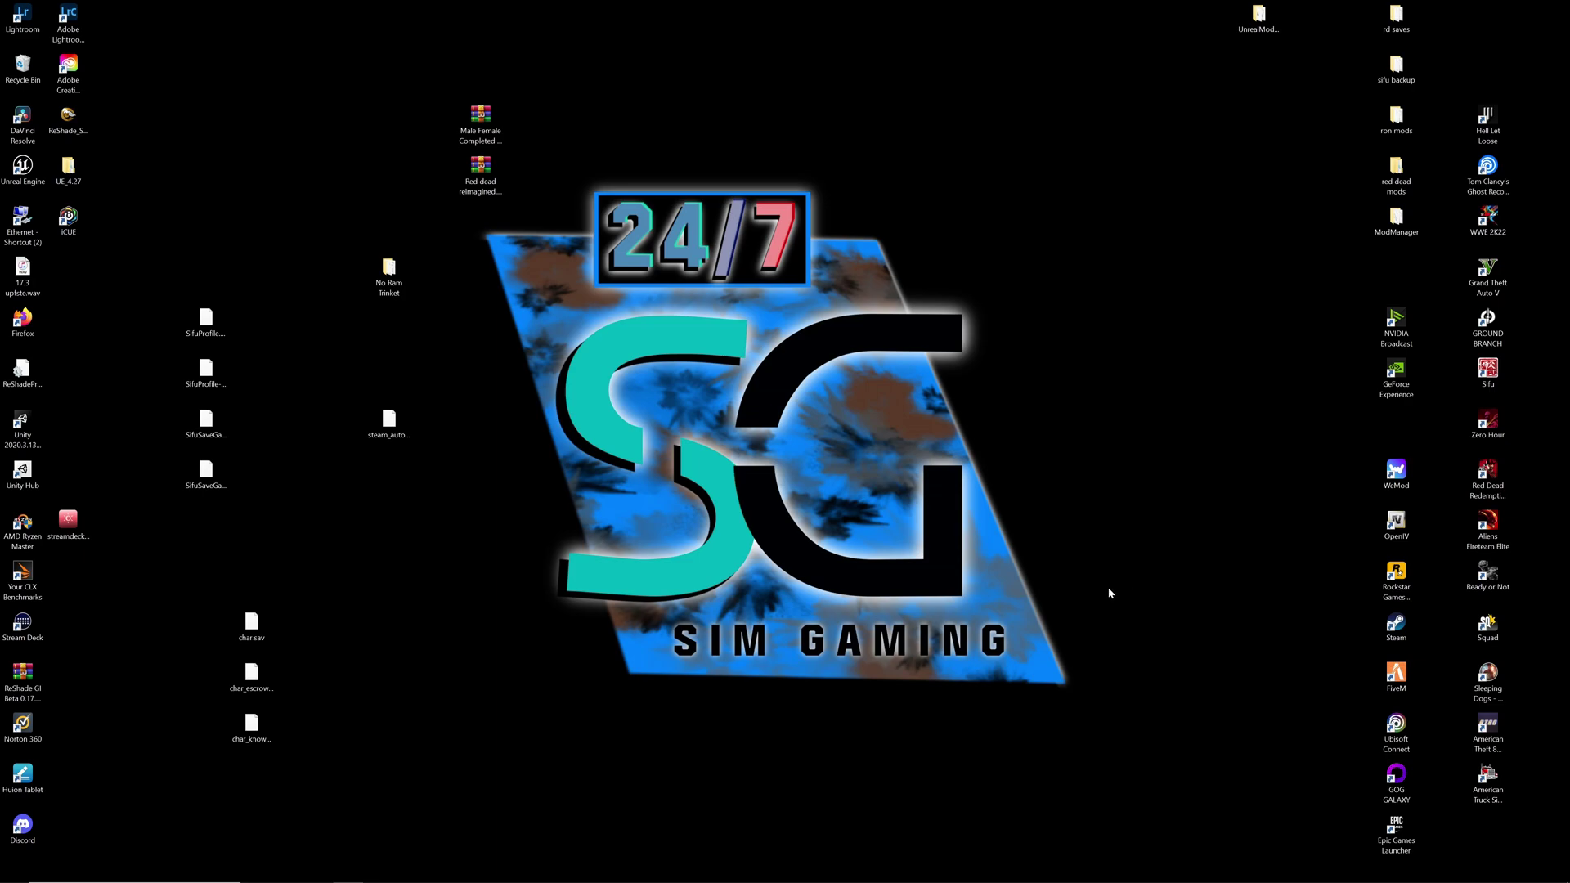
Bring the Program Files (x86) Explorer window to the front, move it near the top and shorten it.
key(super)
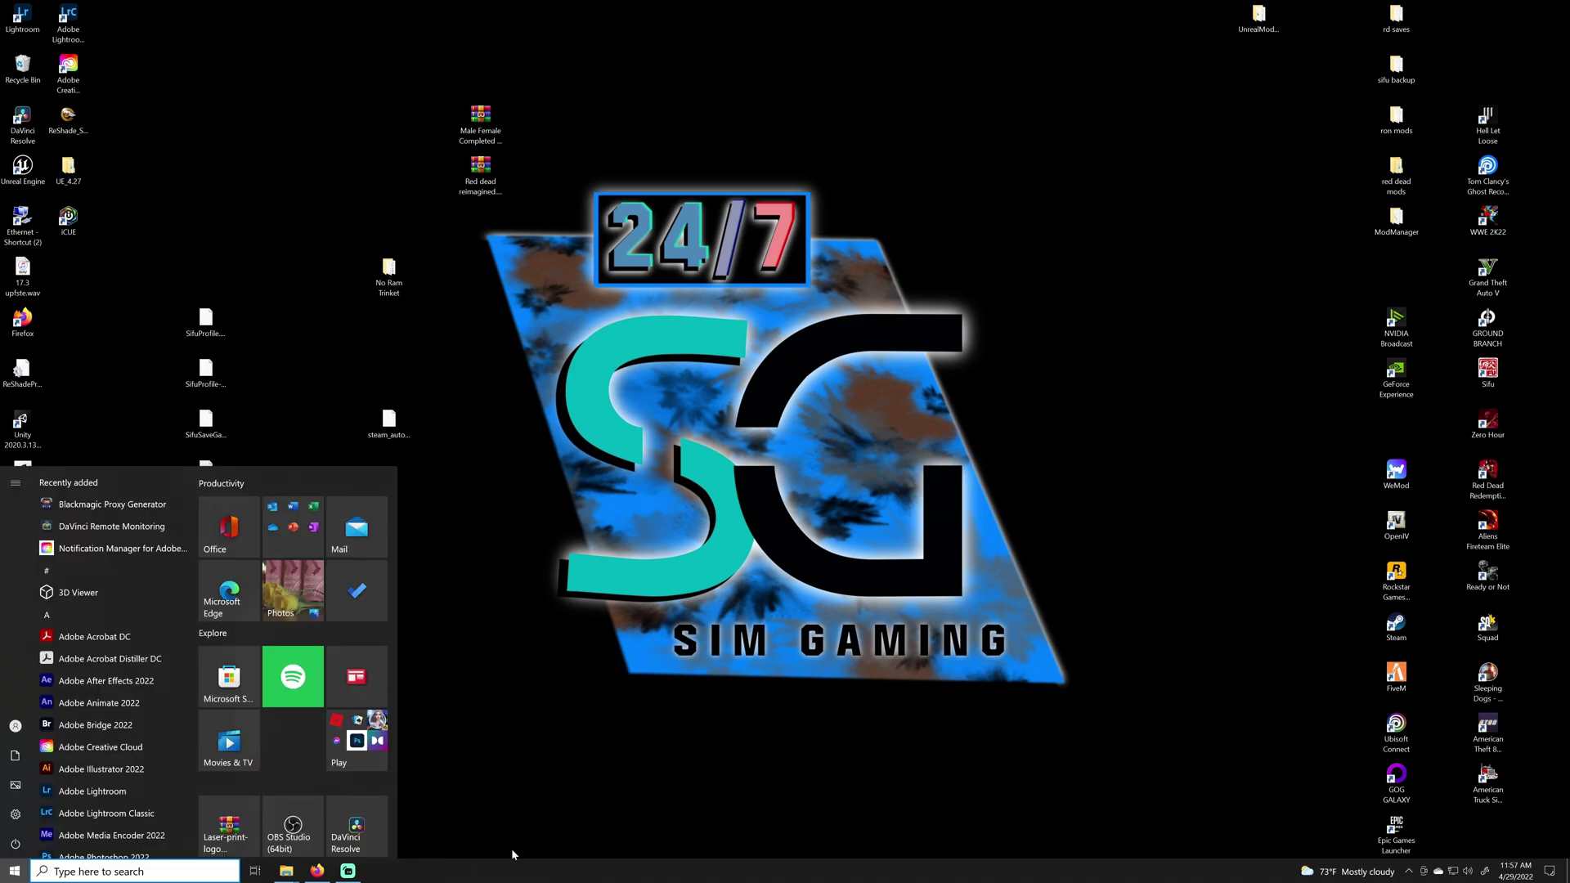
mouse_move(282, 874)
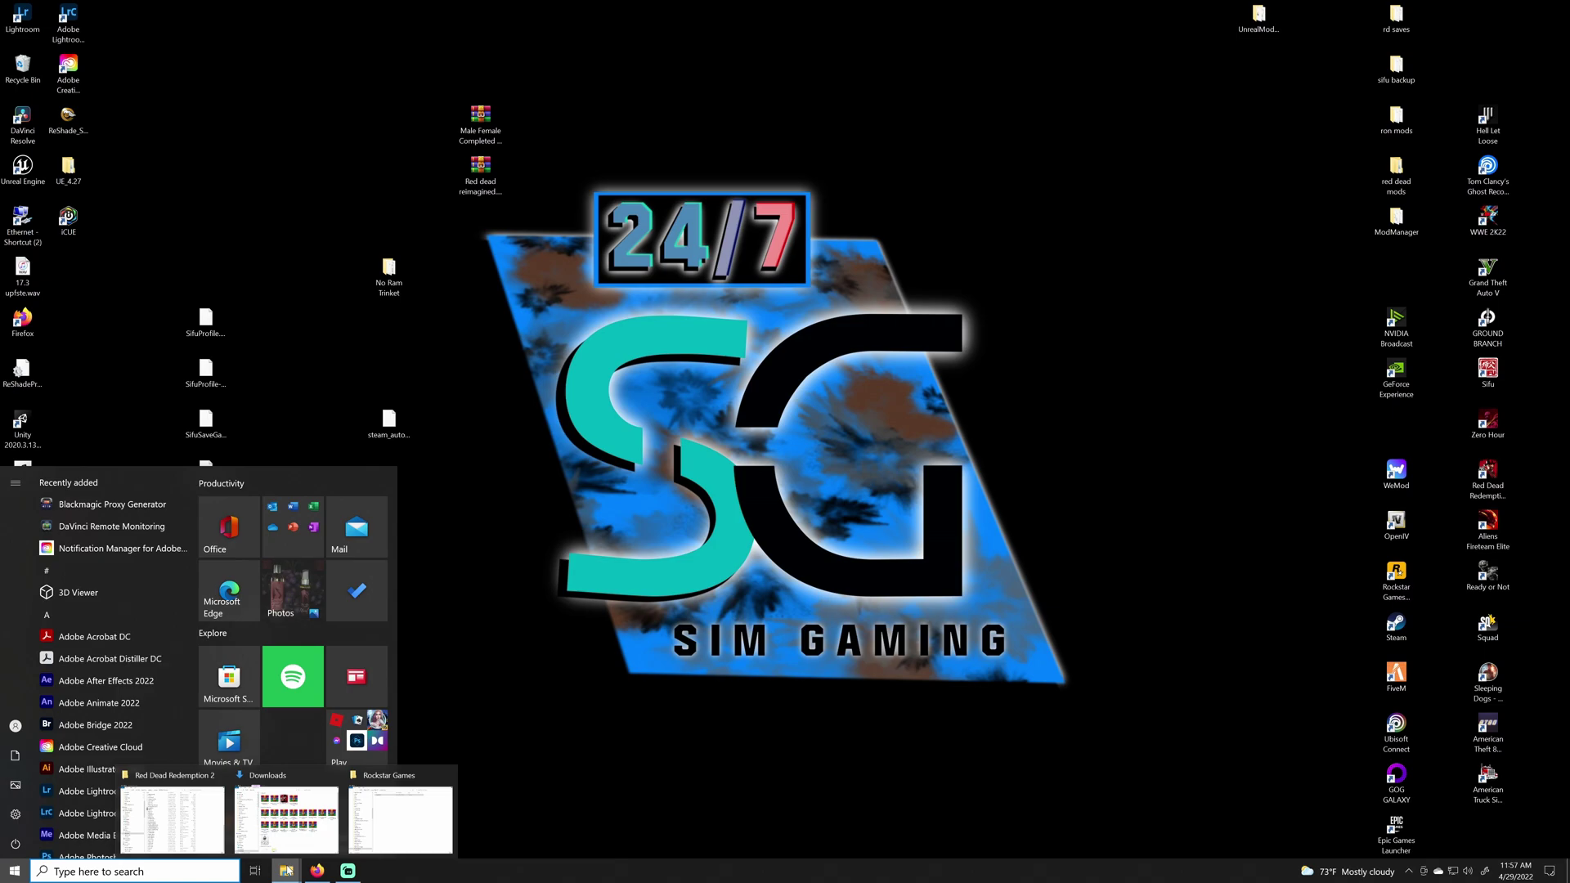
click(430, 626)
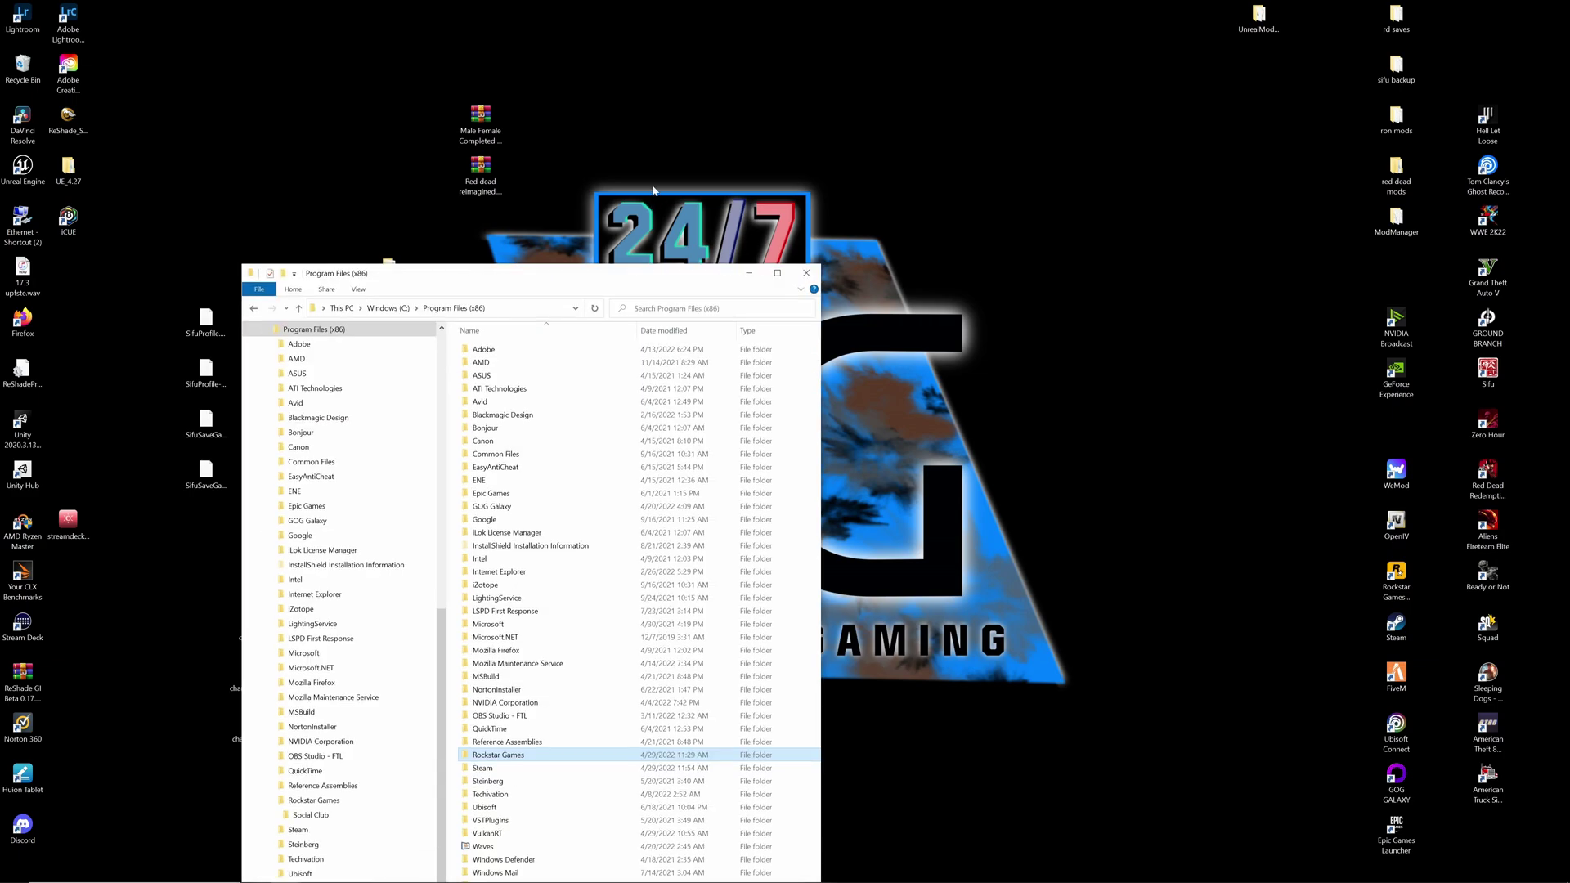
drag(552, 285, 595, 68)
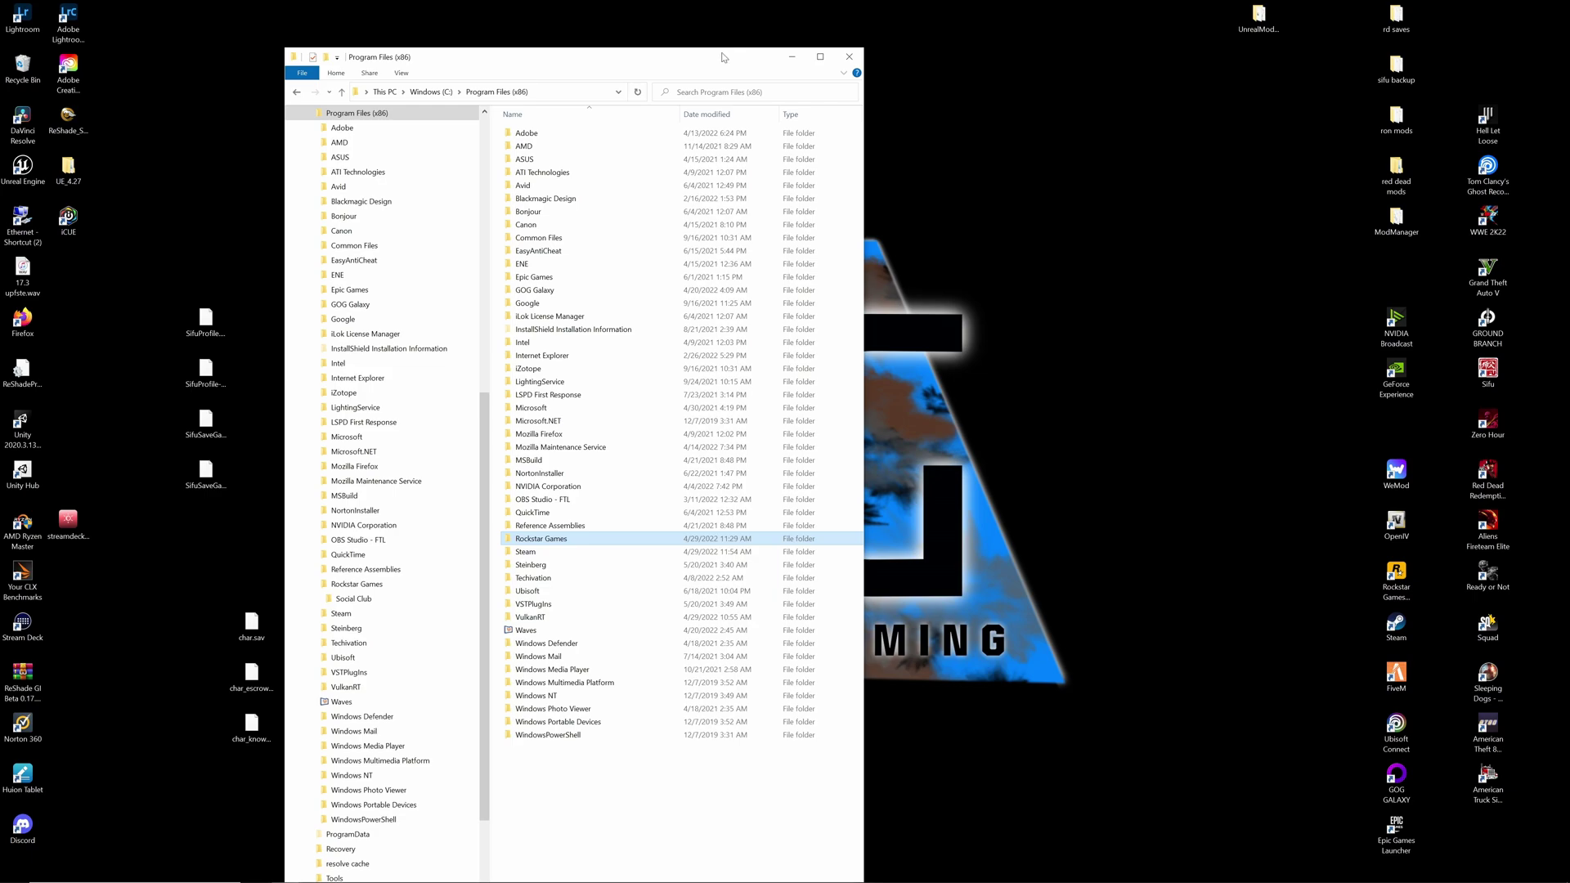
drag(714, 47, 655, 126)
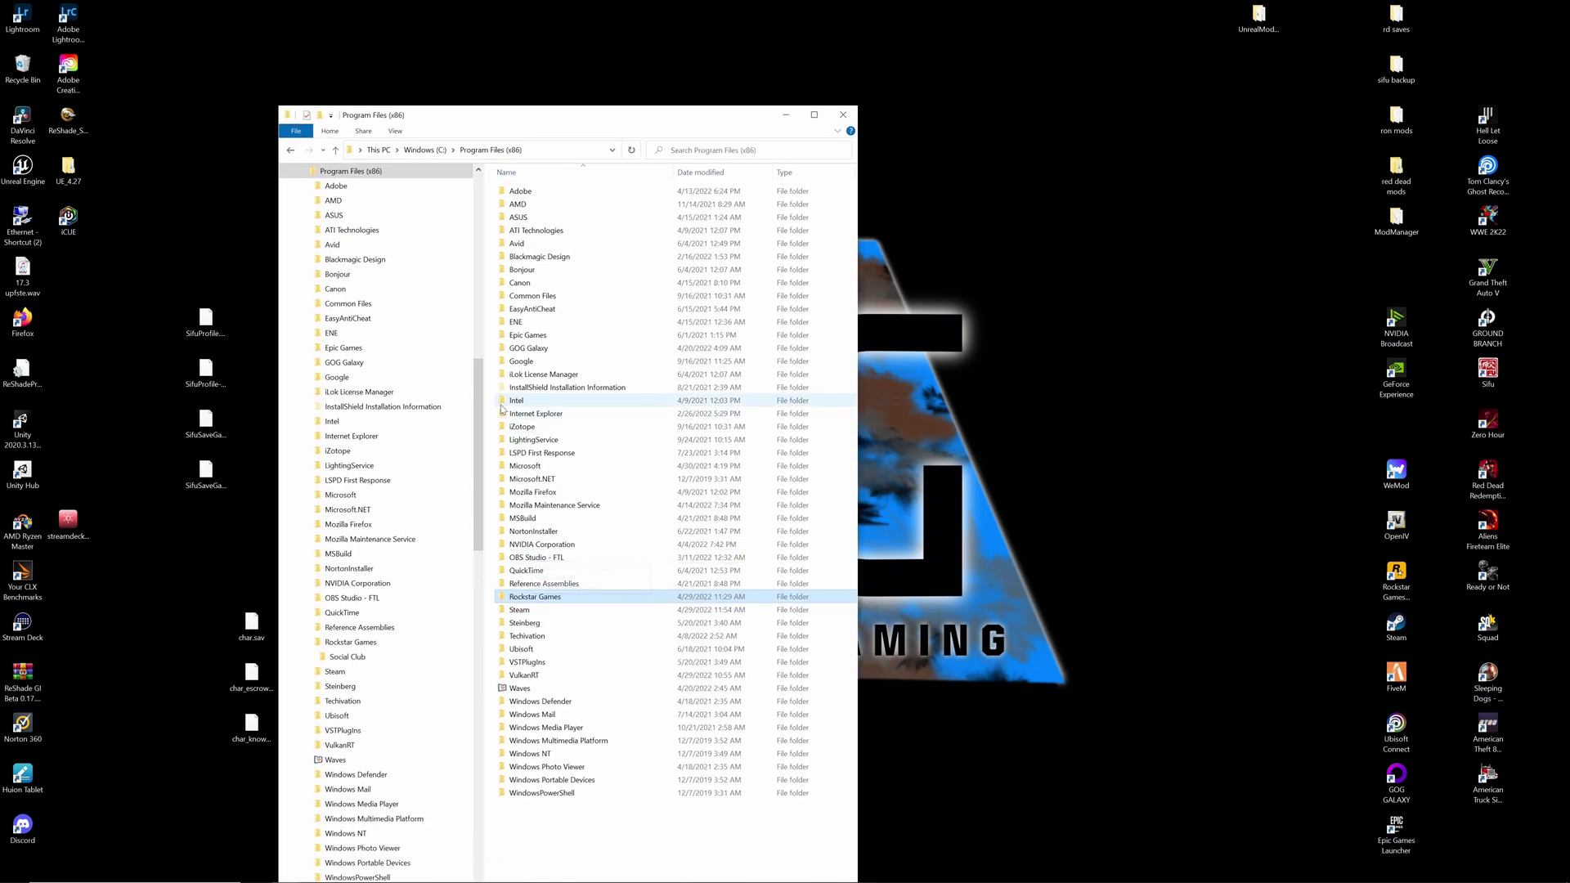
Navigate from Windows (C:) through Program Files (x86) and Rockstar Games into the Social Club folder.
click(423, 150)
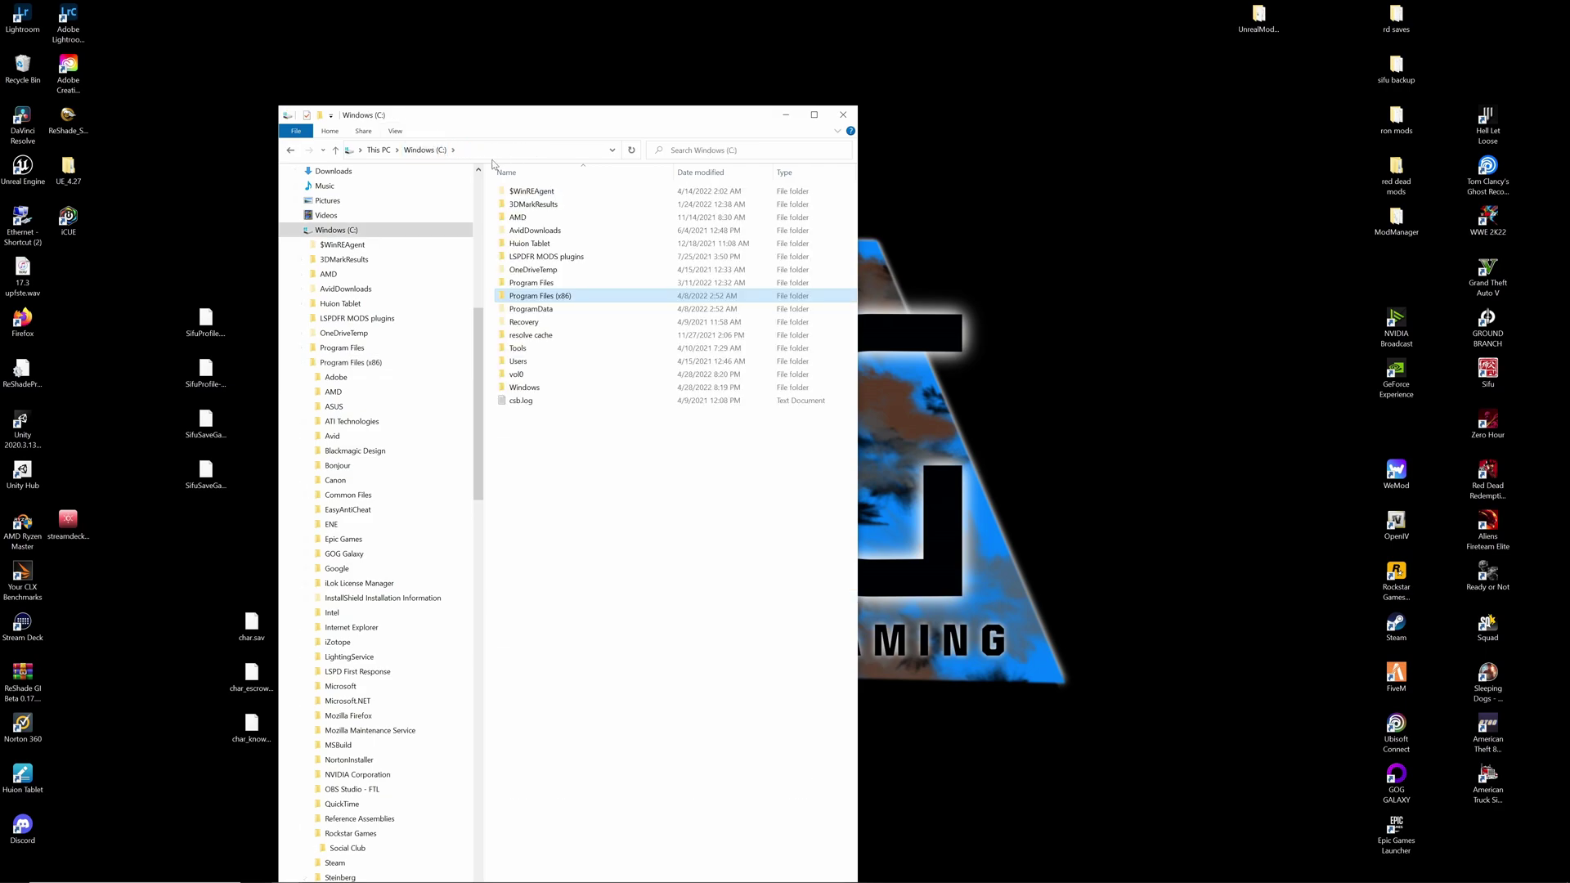
double_click(544, 296)
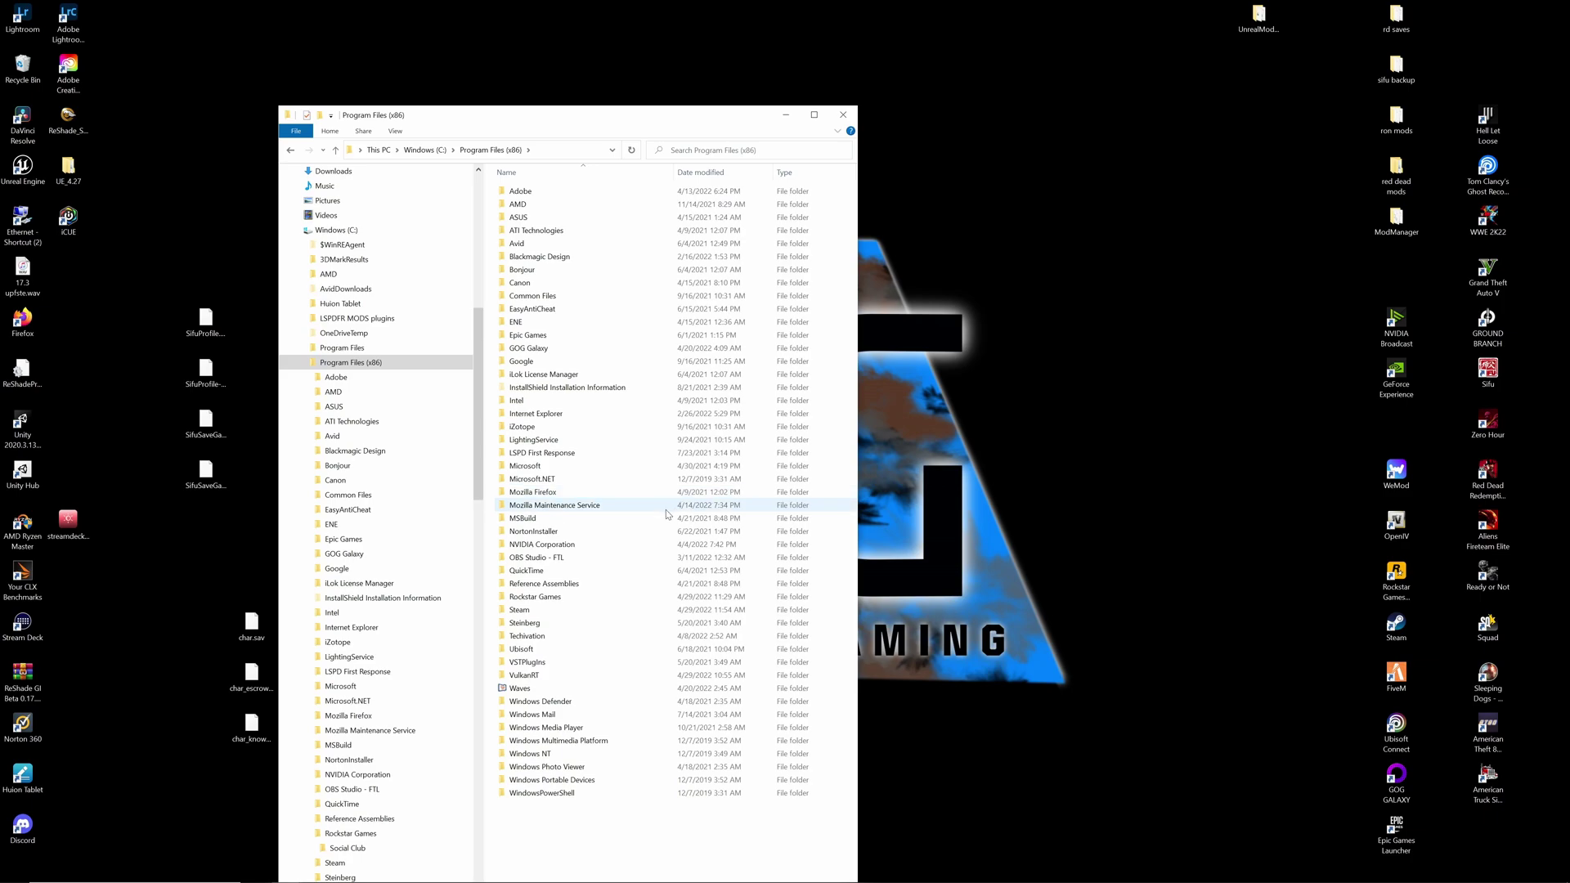
click(536, 598)
double_click(538, 601)
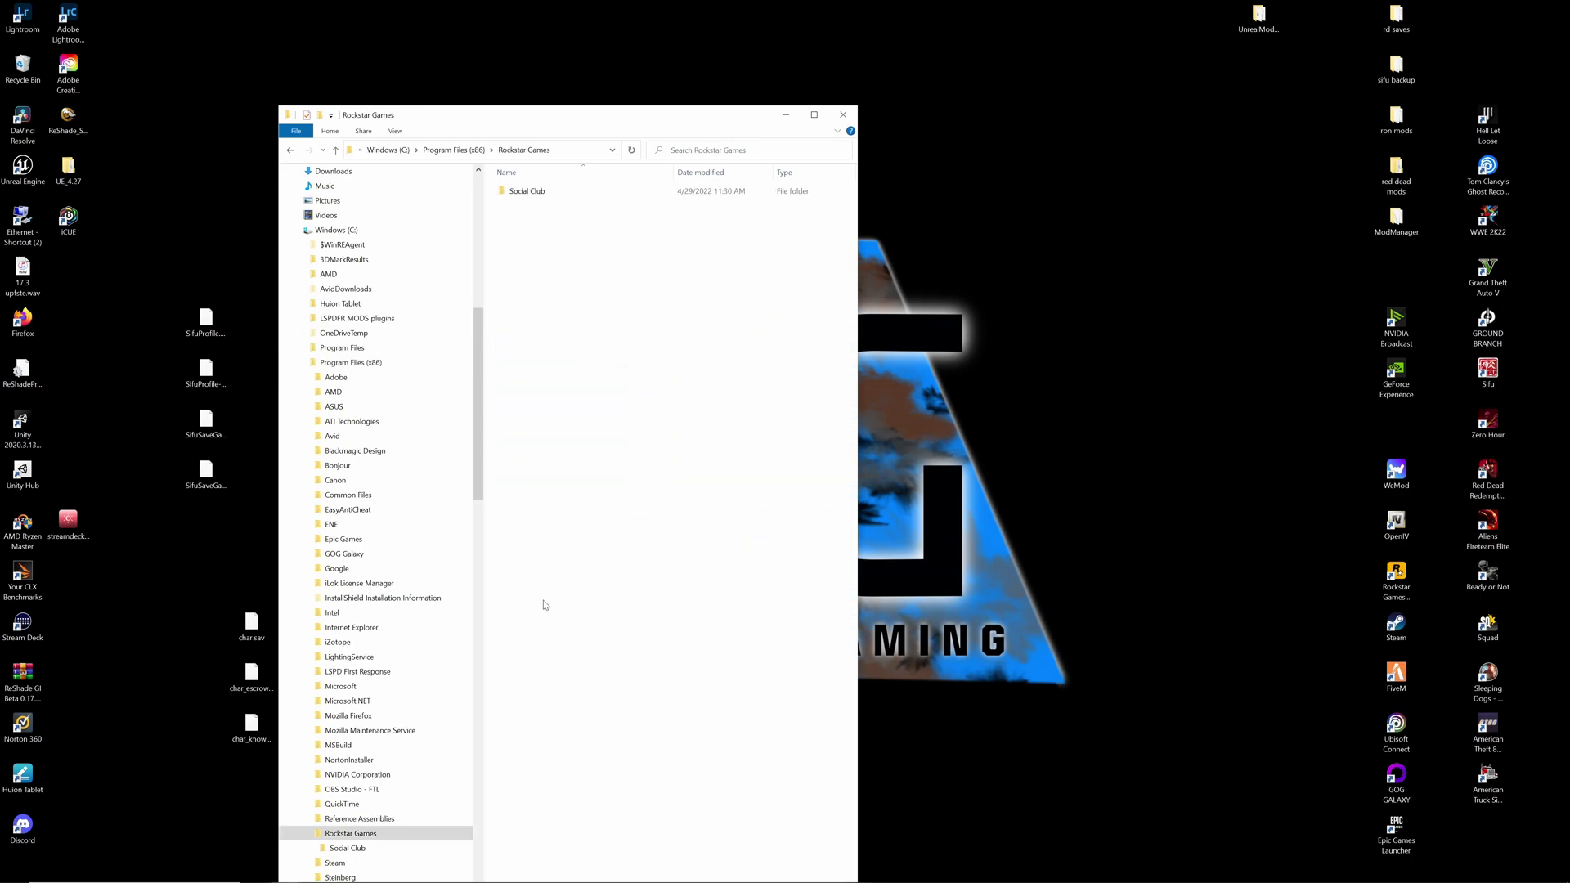
double_click(533, 190)
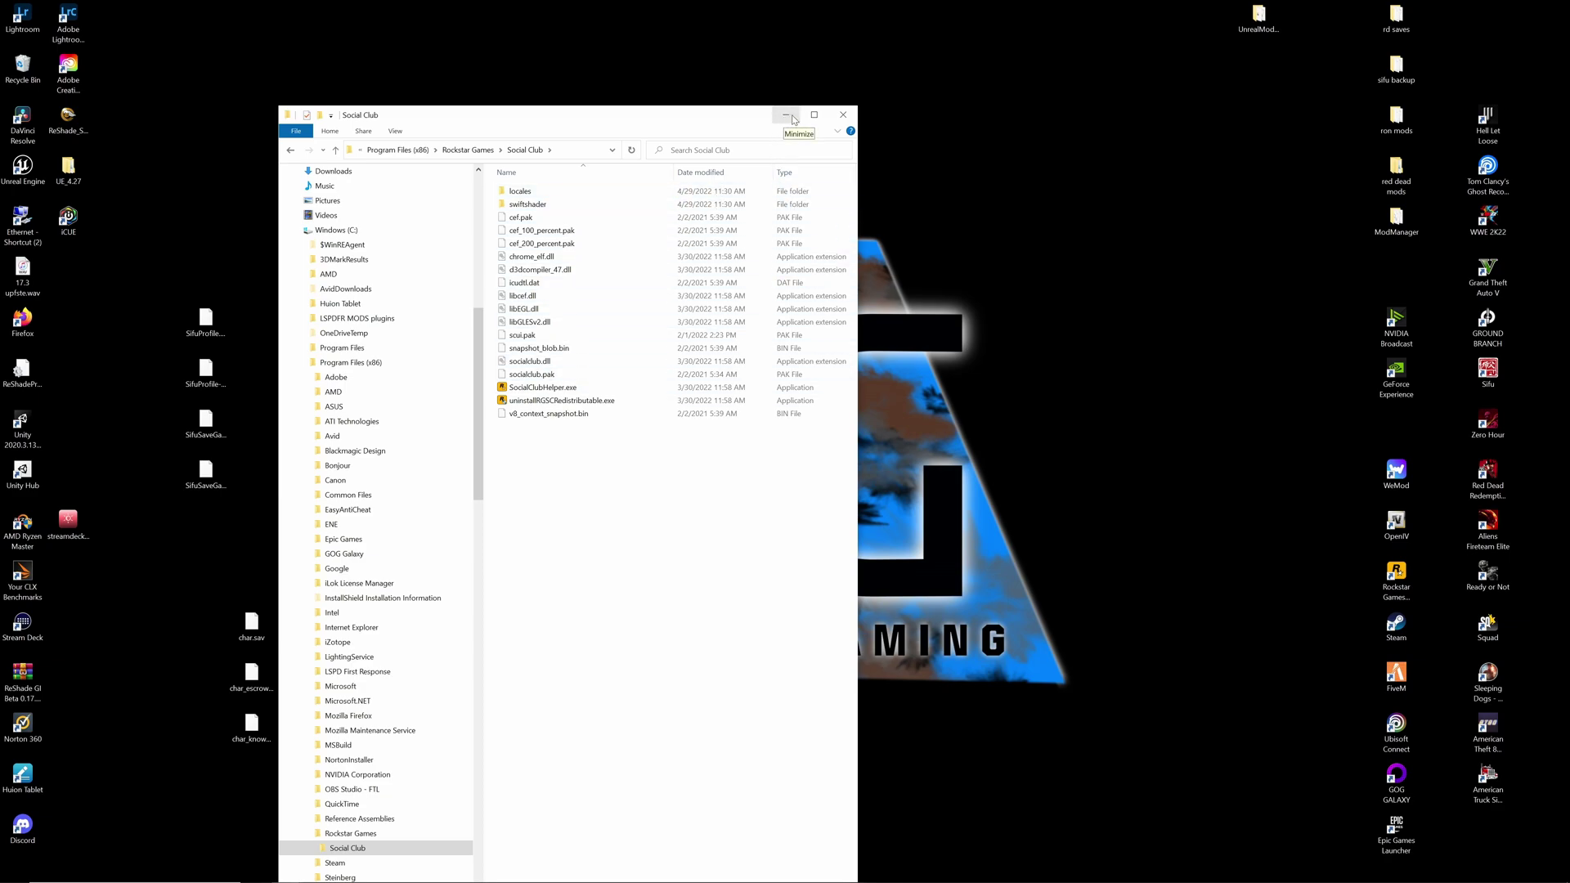
drag(706, 120, 734, 69)
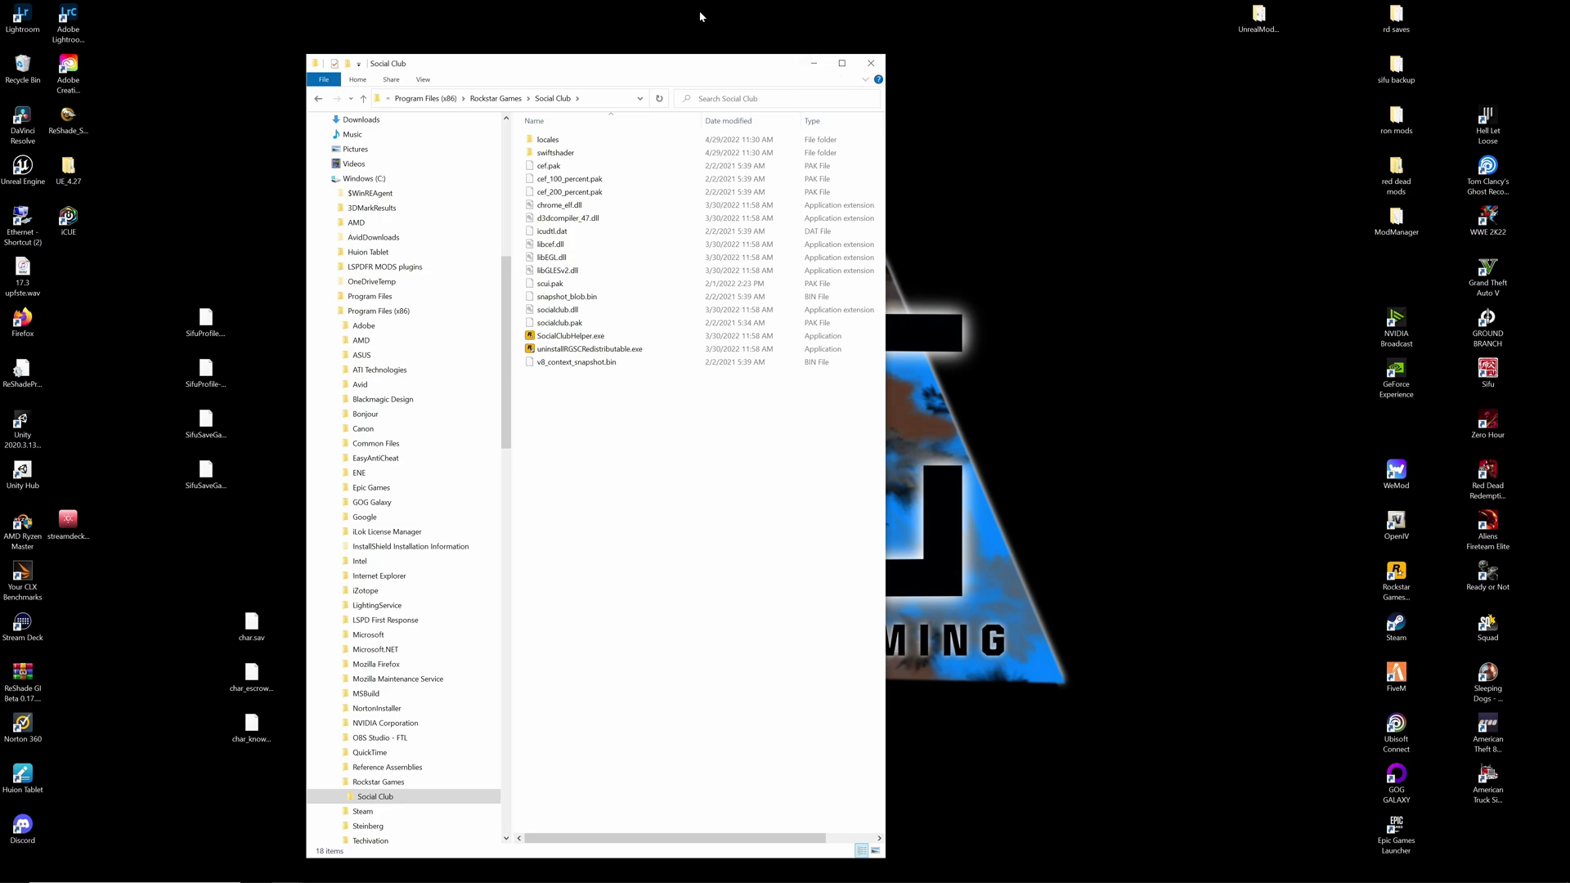
Close the Social Club window and open nexusmods.com in a new Firefox tab.
click(871, 63)
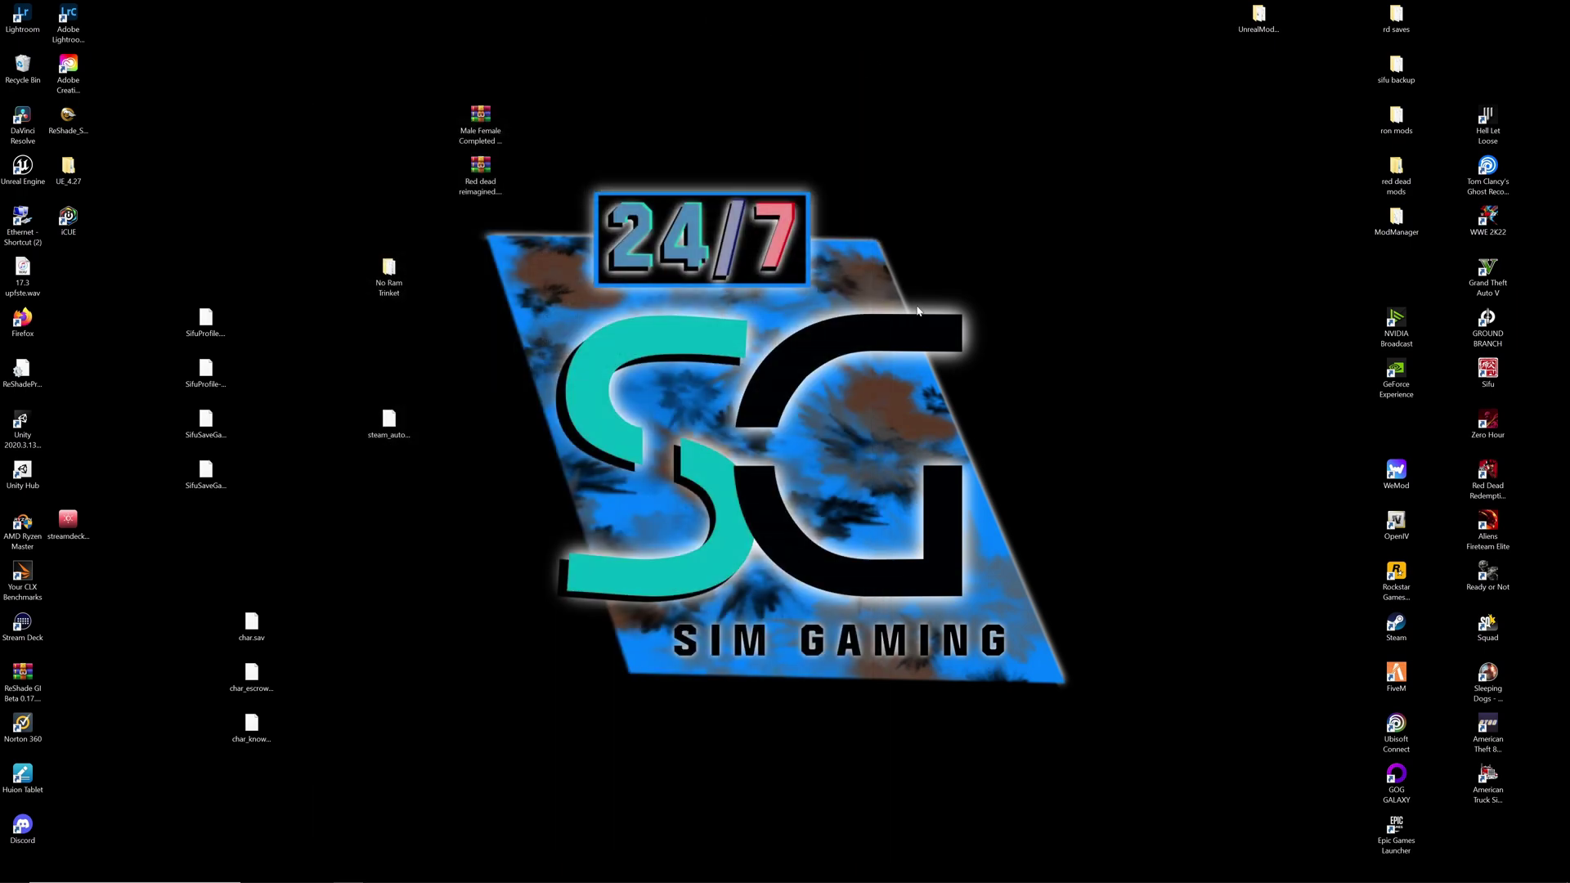
key(super)
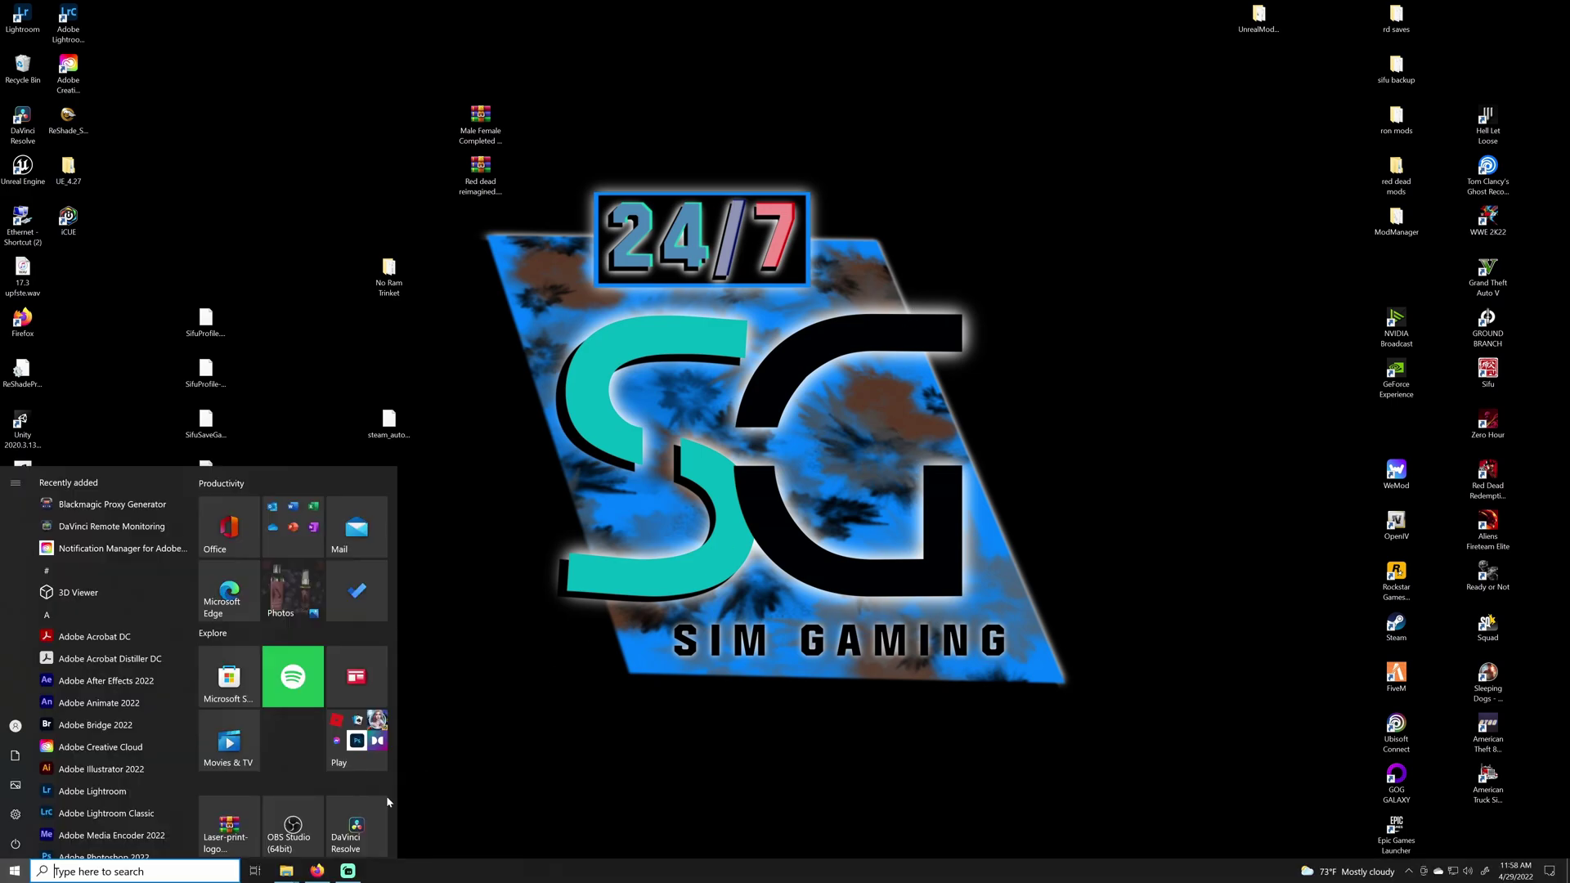
click(374, 810)
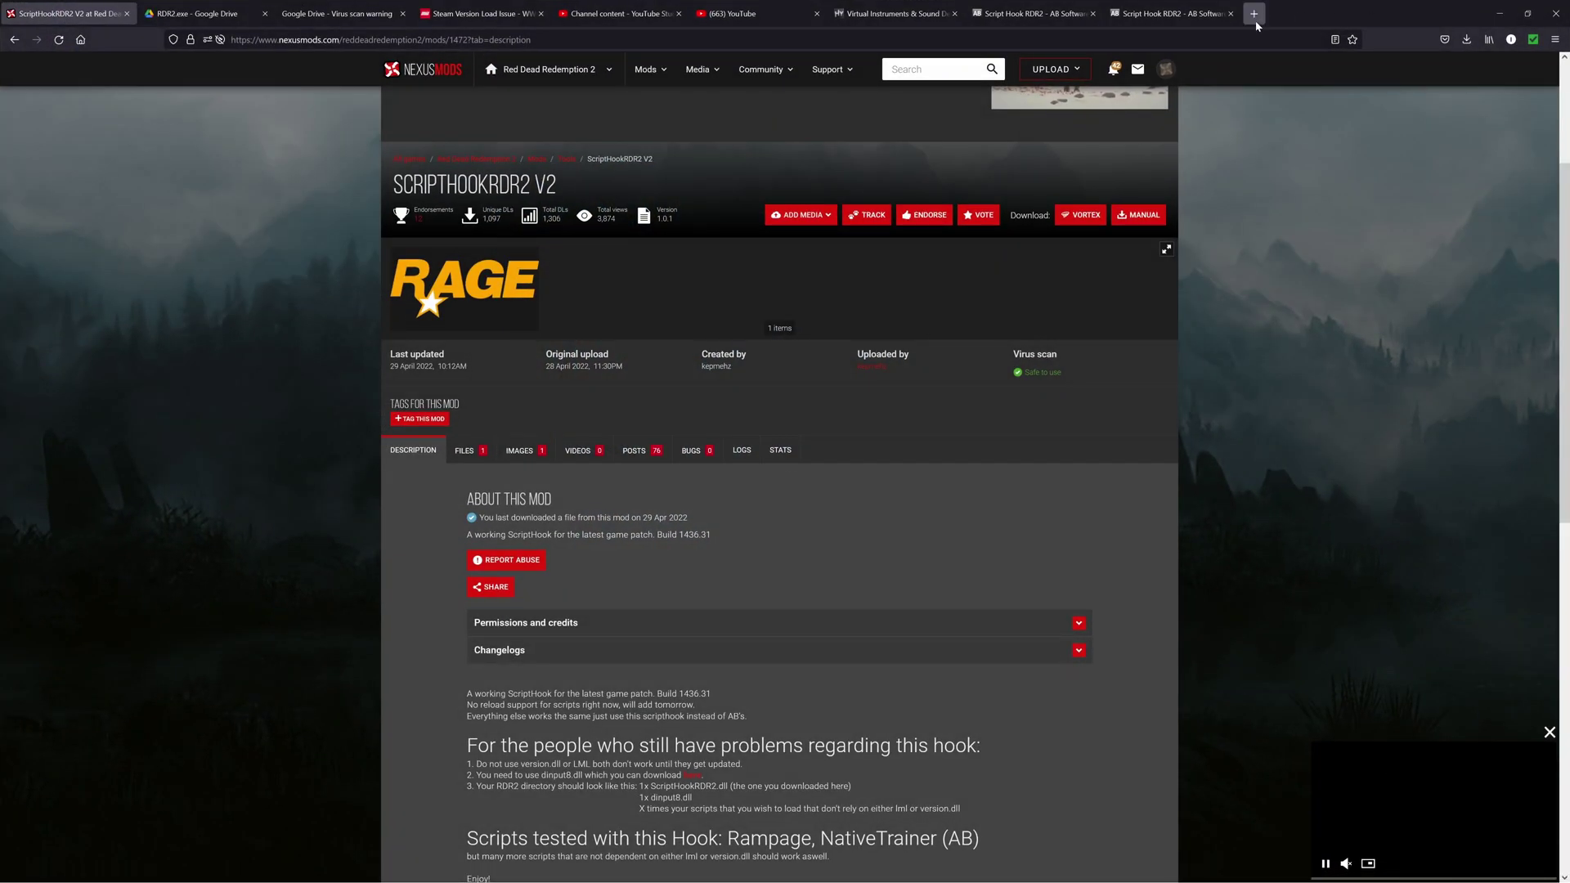
key(ctrl+t)
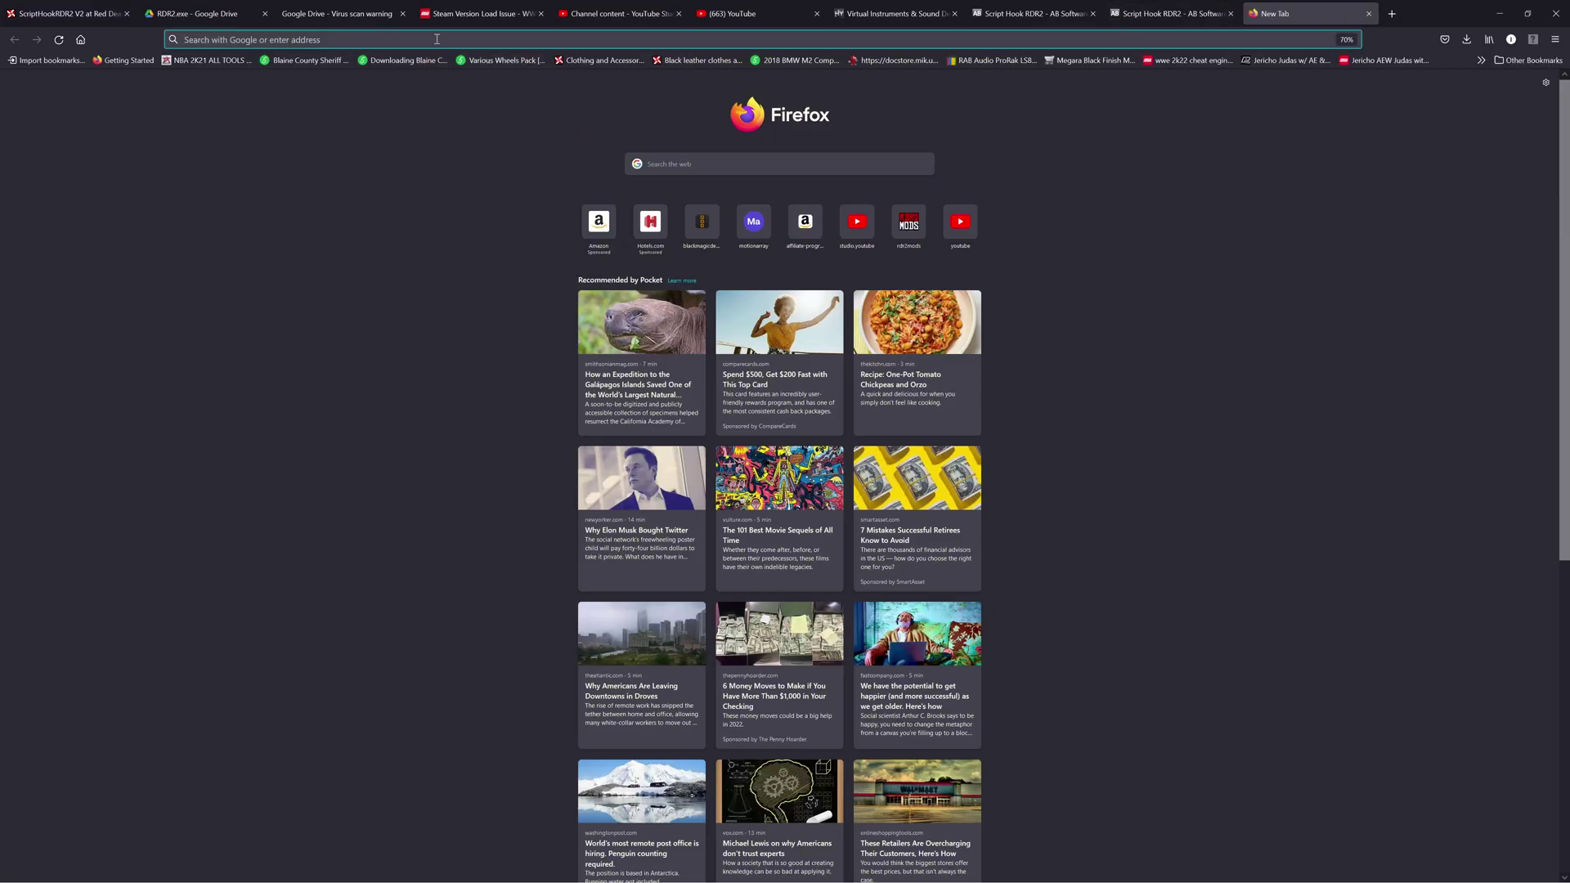
text(nexusmods.co)
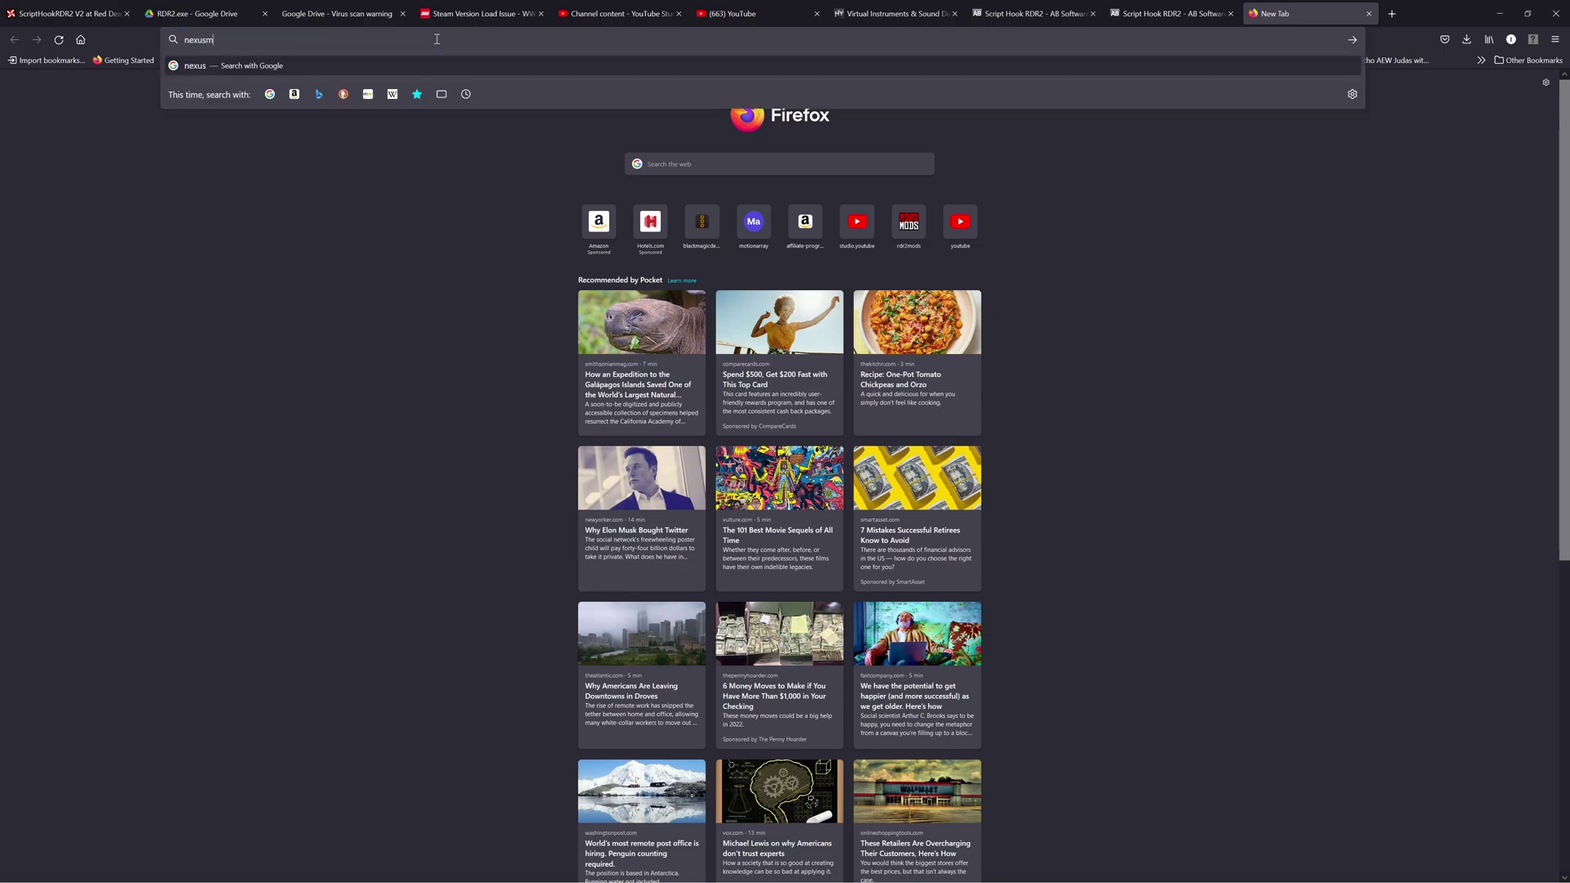
text(m)
key(Return)
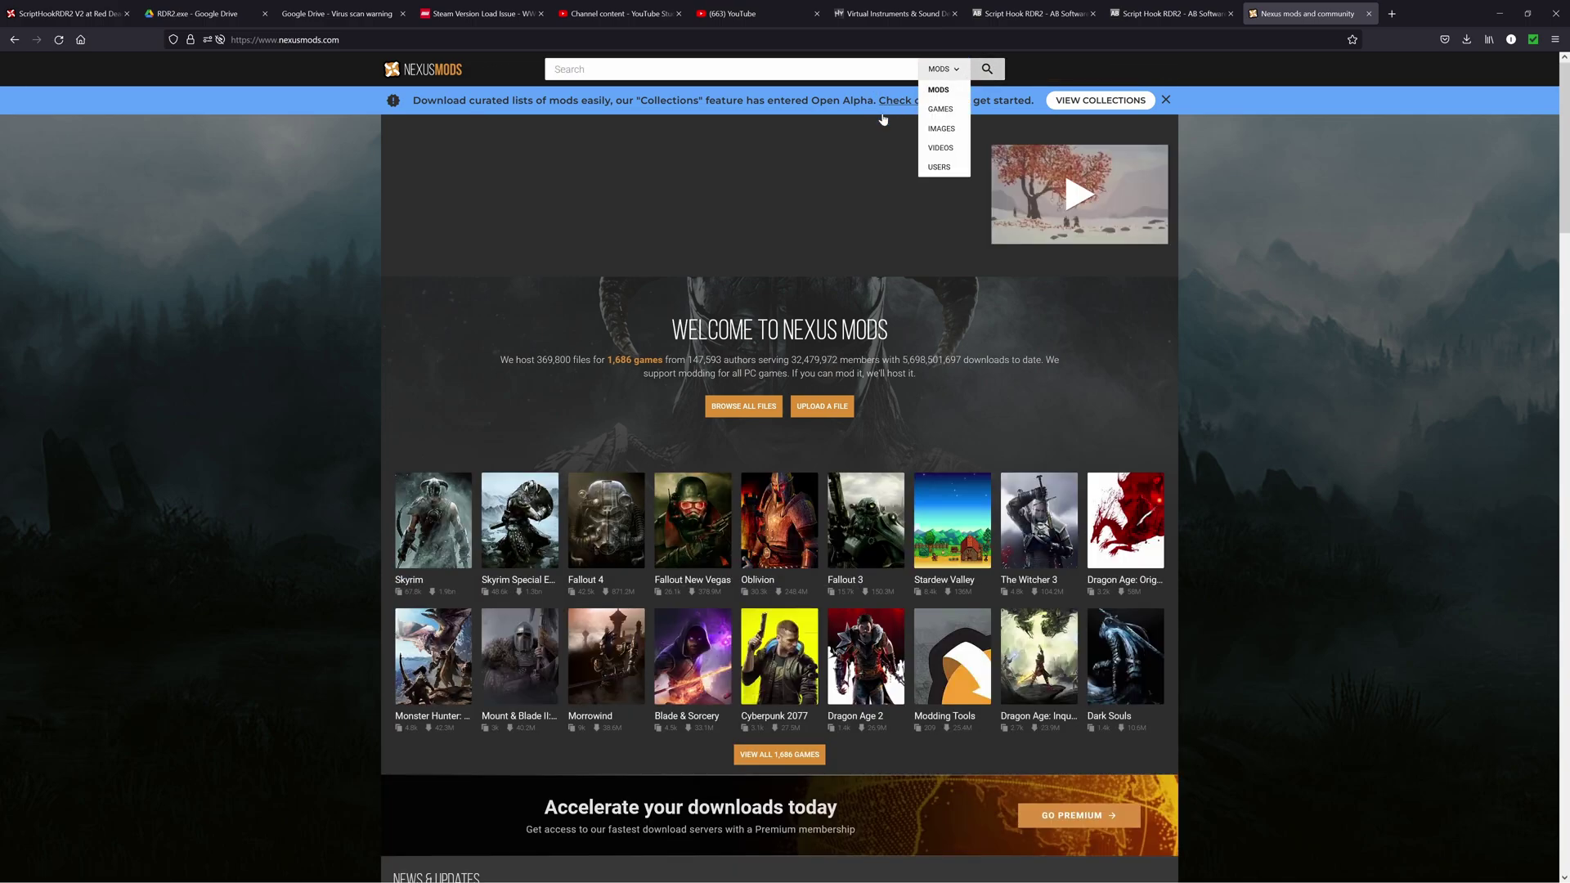
Search Nexus Mods games for 'red dead', retrying after the misspelled 'read dead' search.
click(940, 109)
click(703, 69)
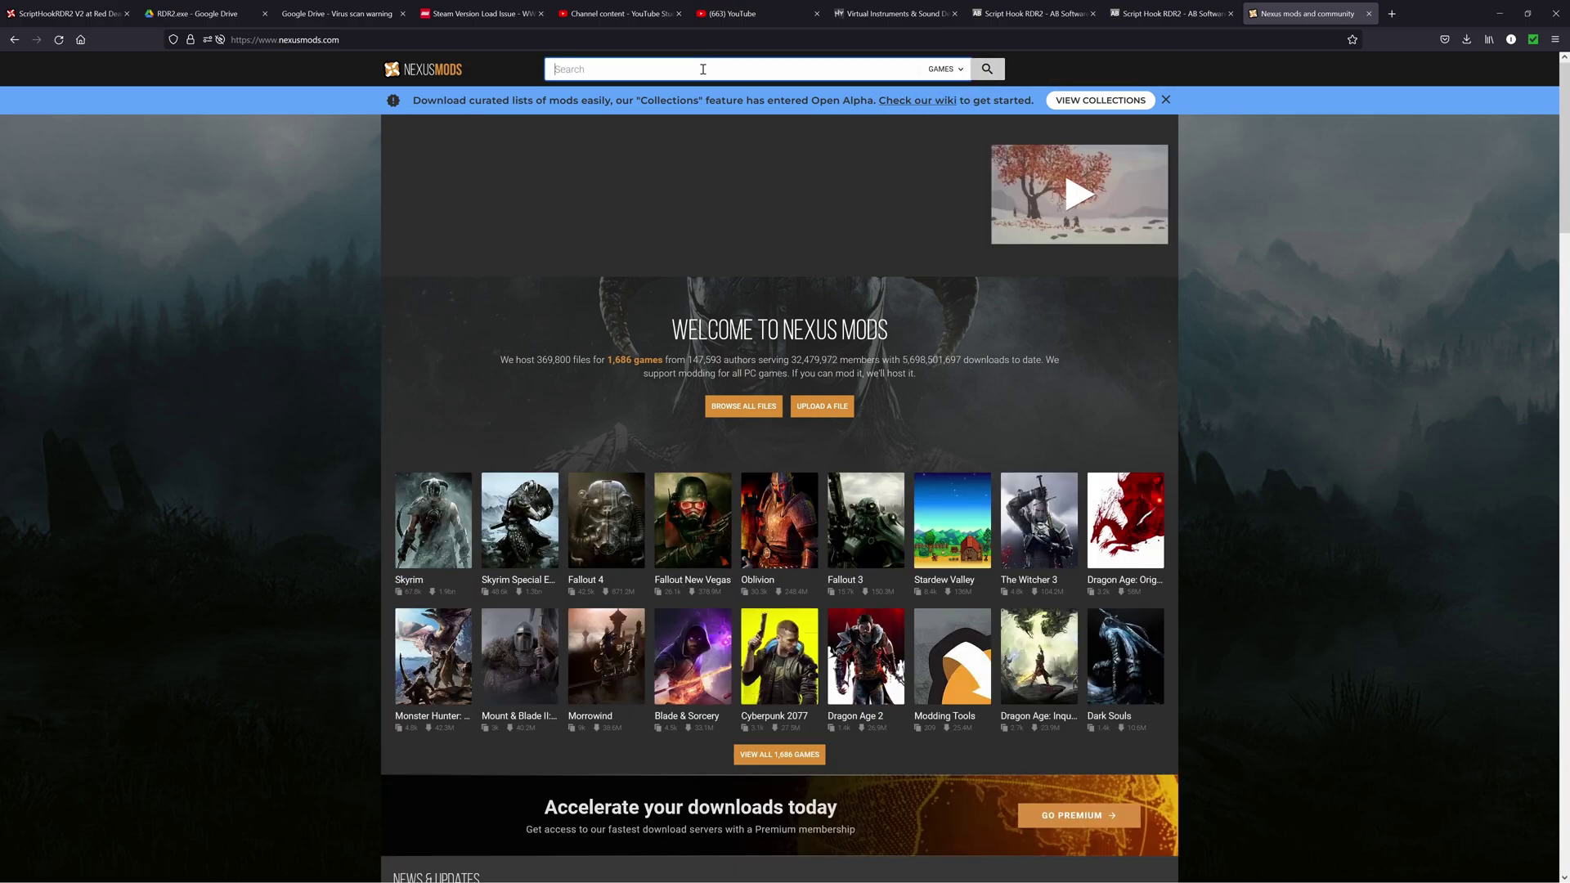
text(read dead)
key(Return)
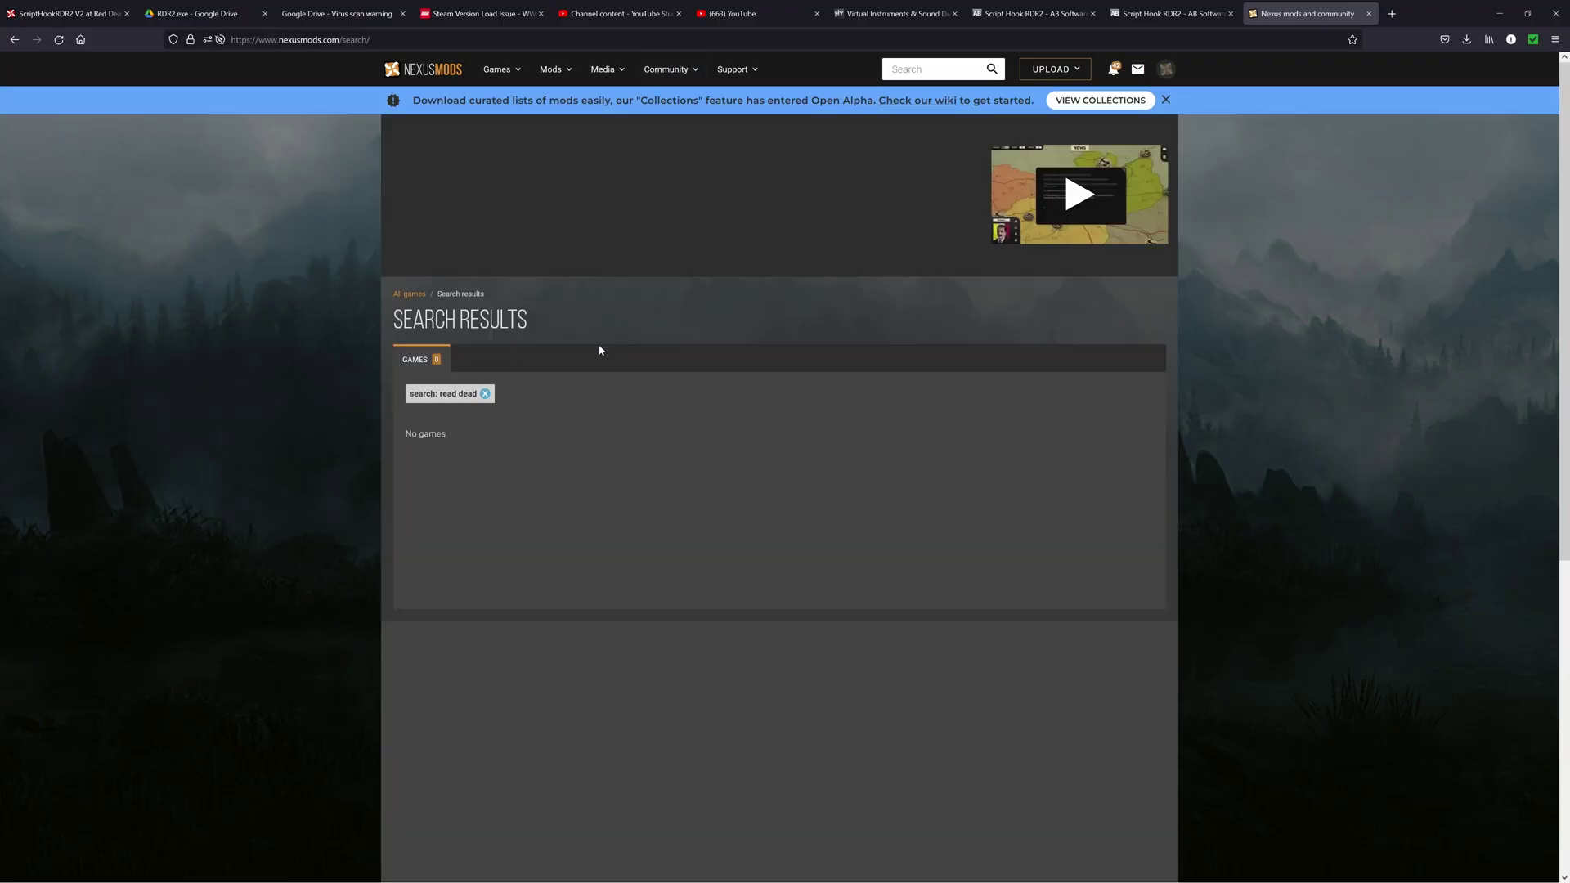
click(967, 64)
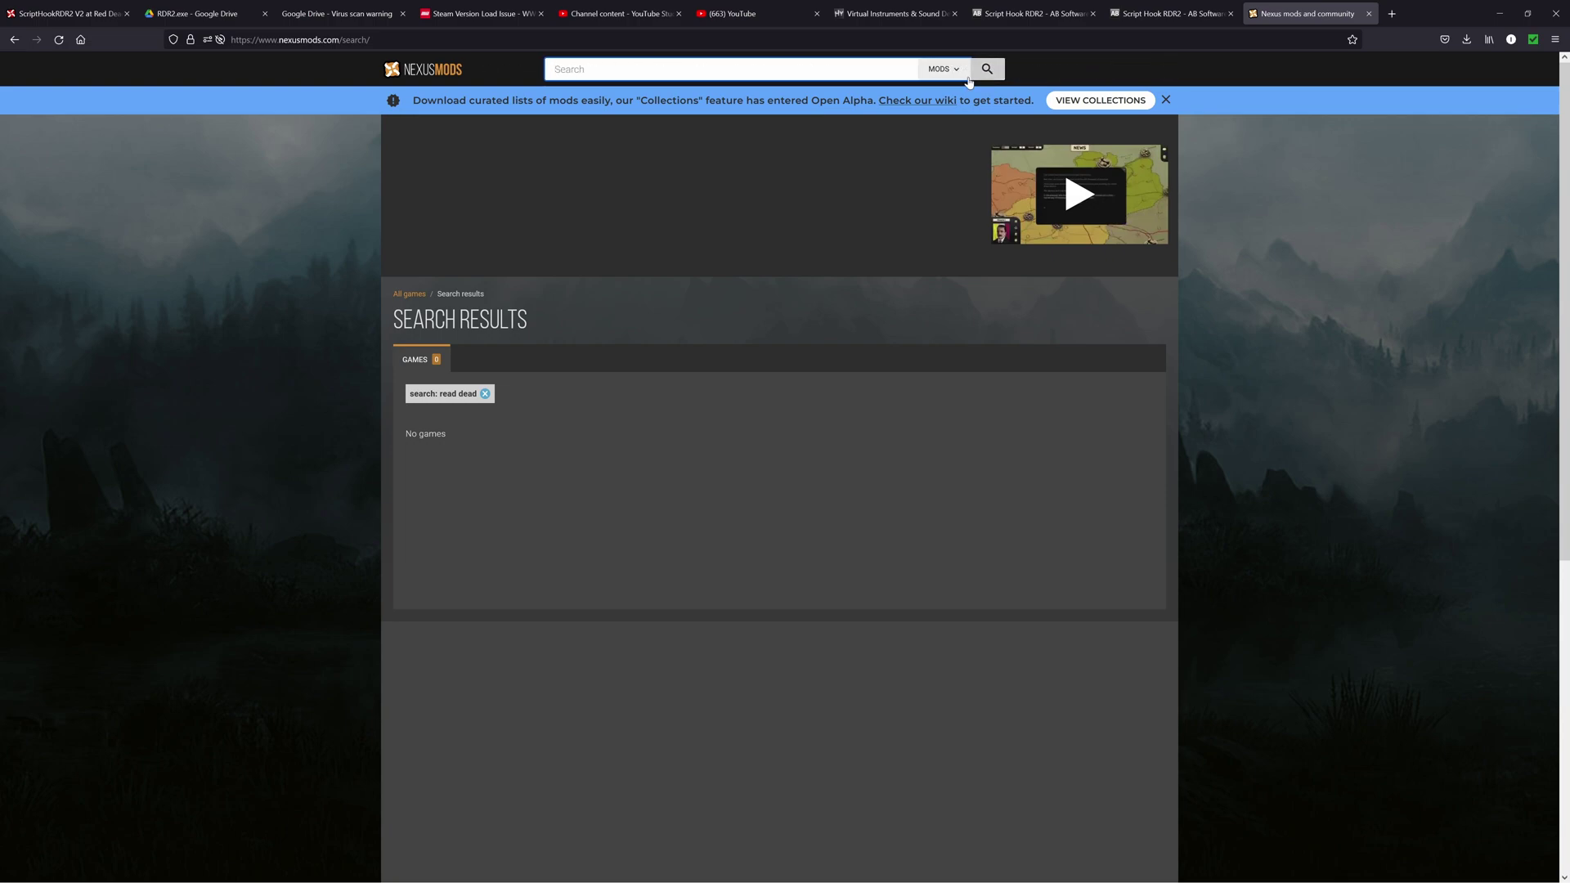
click(945, 69)
click(941, 110)
click(803, 65)
text(red dead)
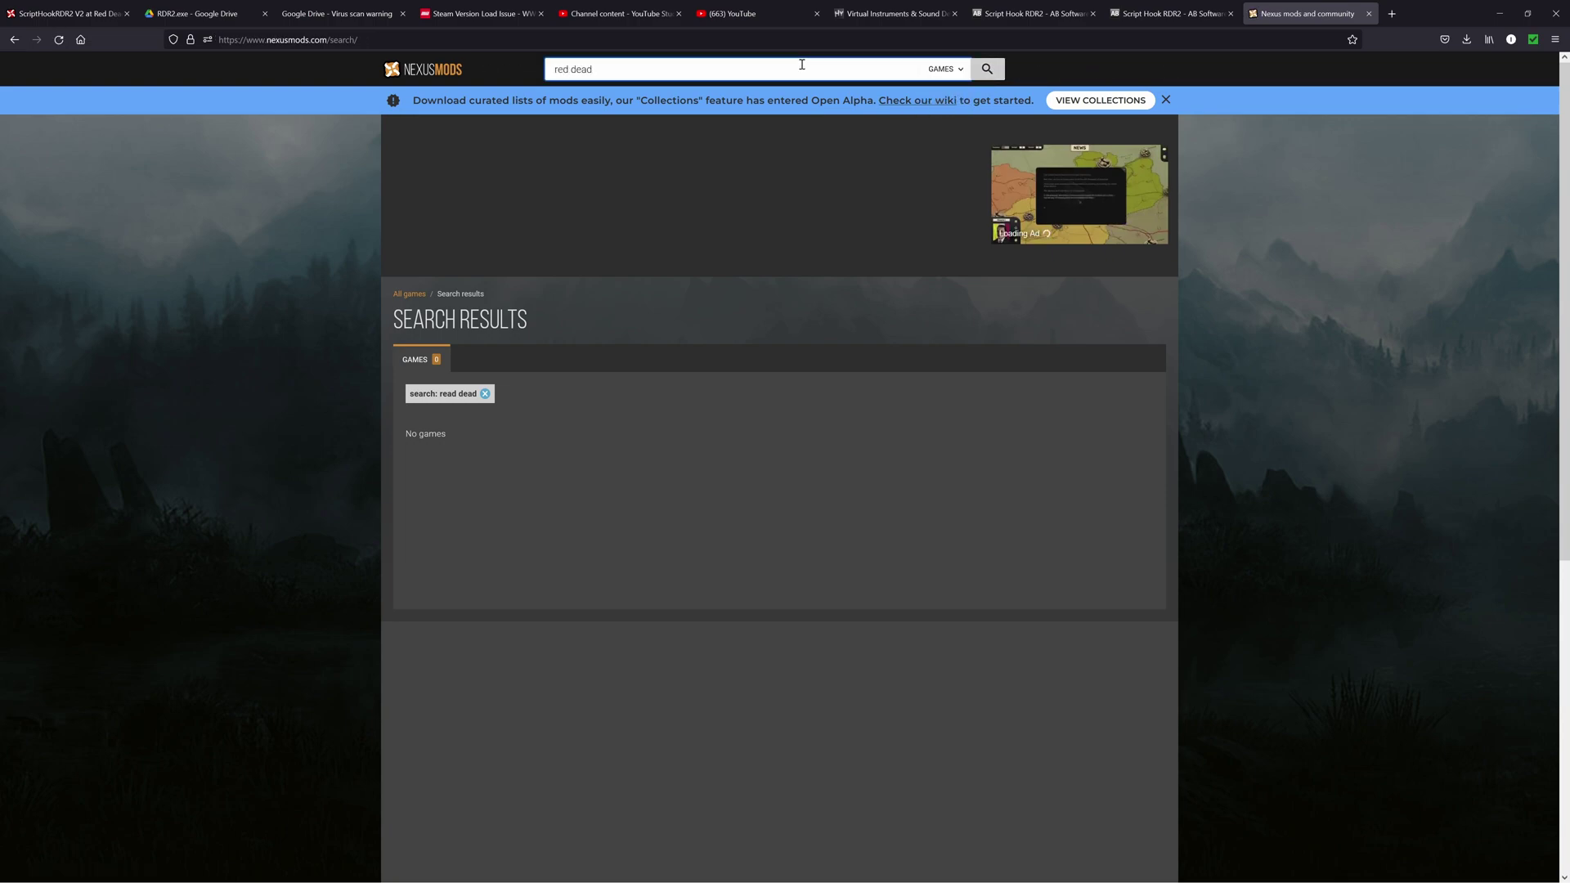
key(Return)
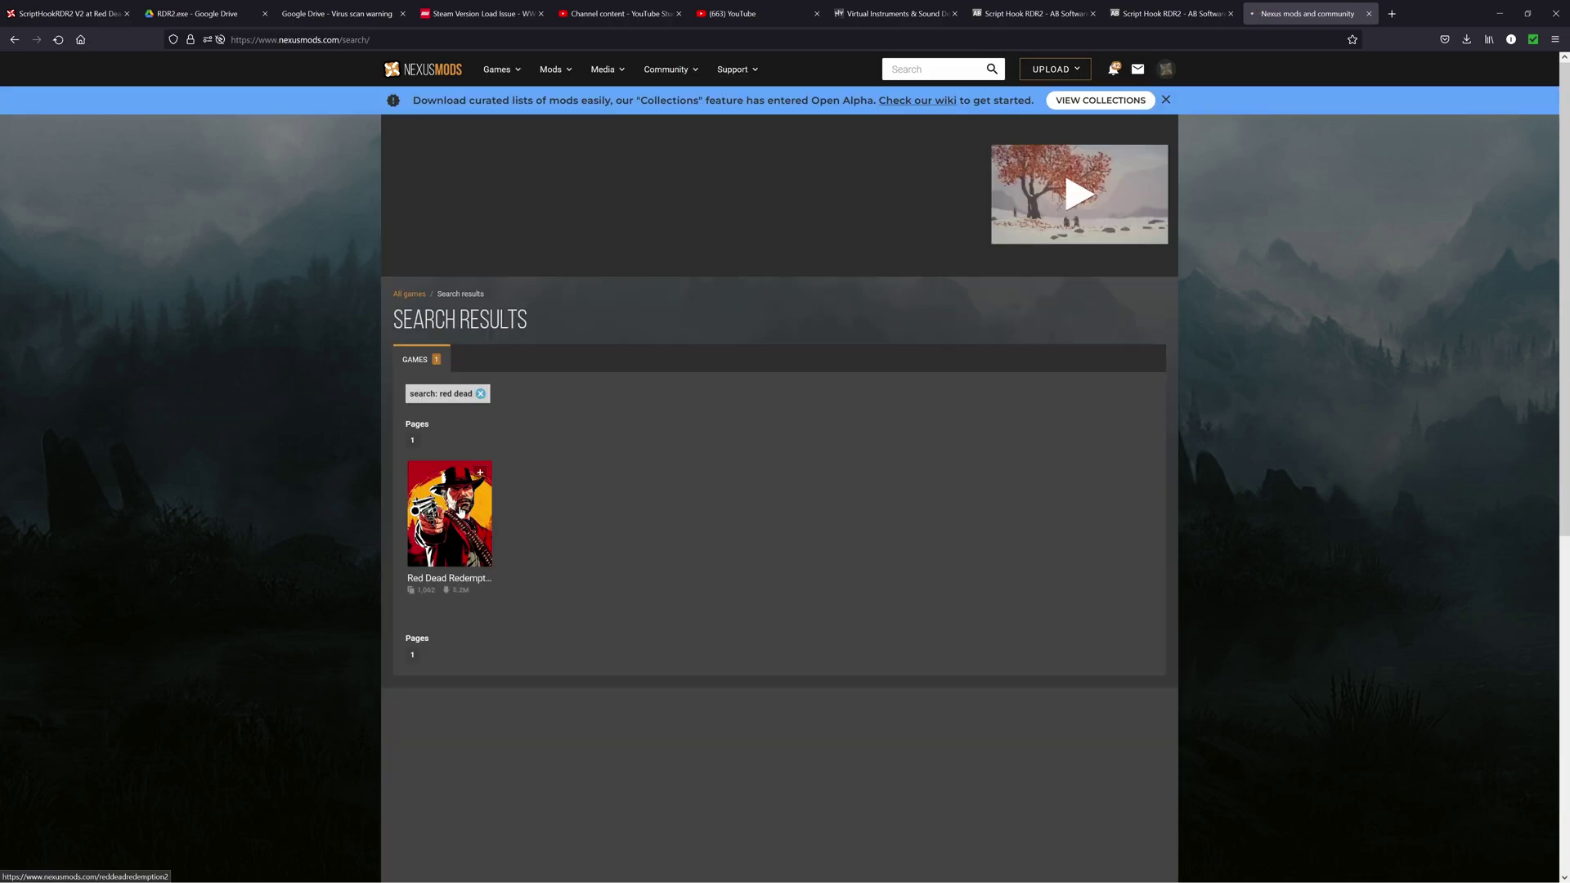
Open the Red Dead Redemption 2 game page, then the ScriptHookRDR2 V2 mod's Files tab.
click(479, 474)
scroll(551, 462, down, 5)
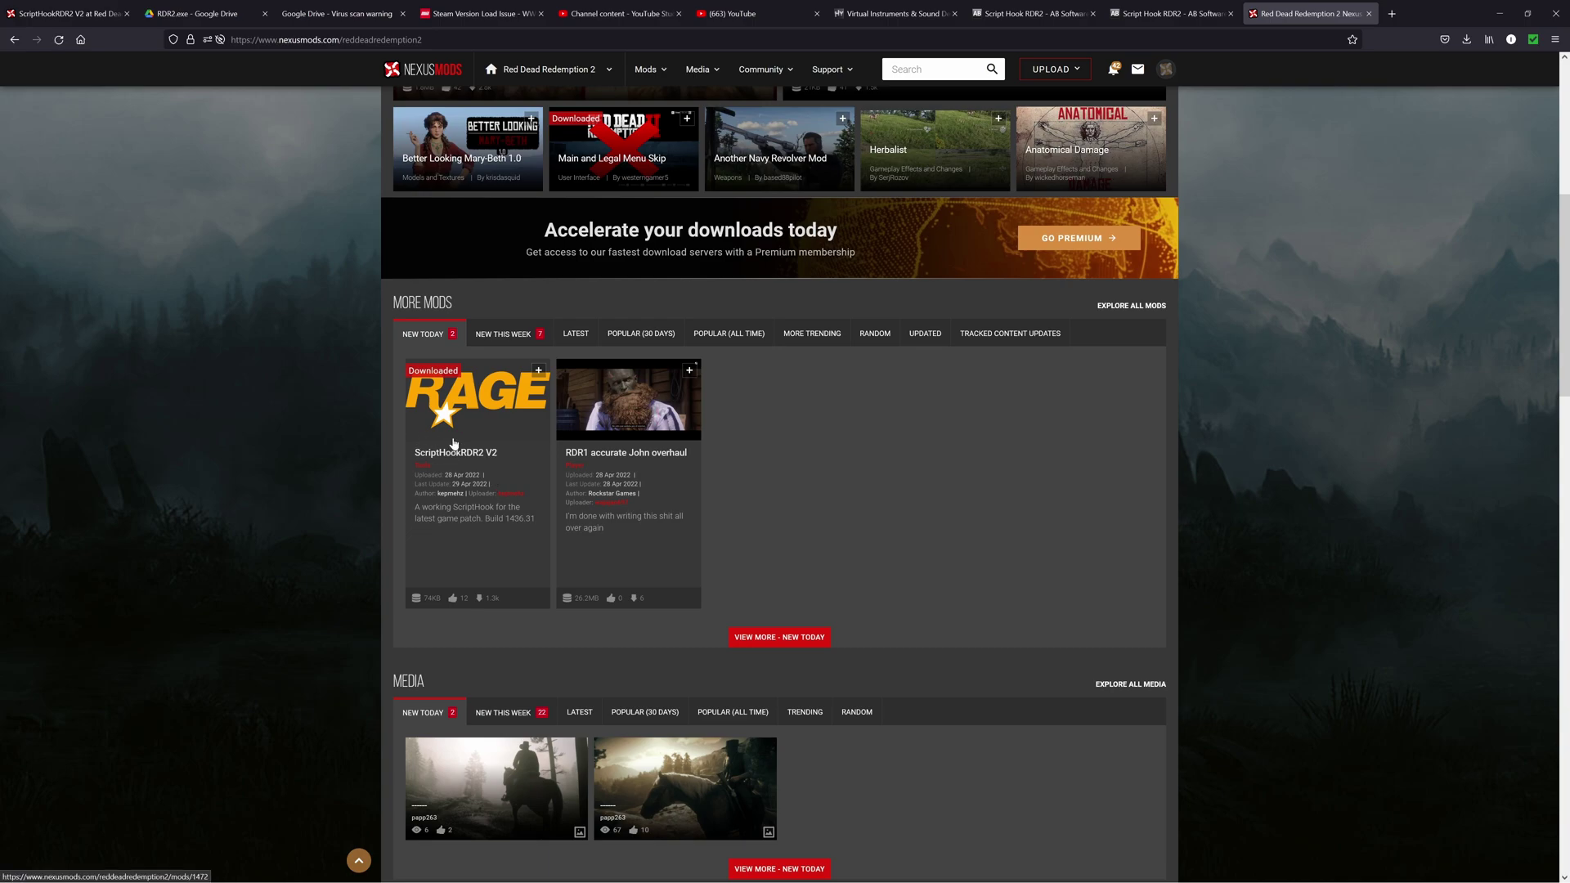
click(640, 333)
scroll(76, 529, down, 1)
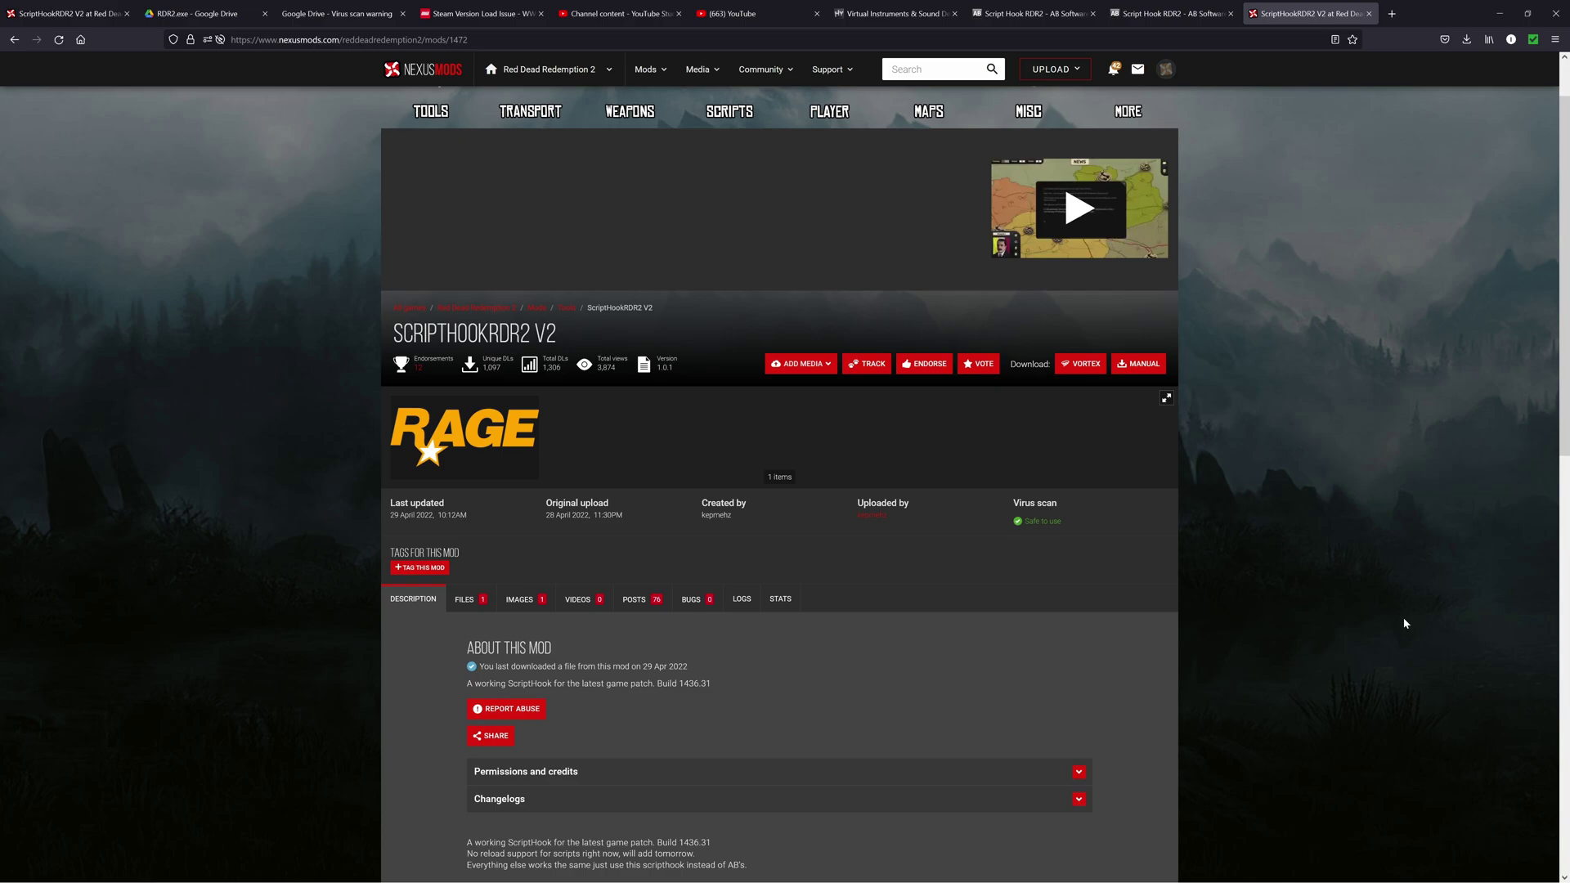
scroll(1326, 523, down, 2)
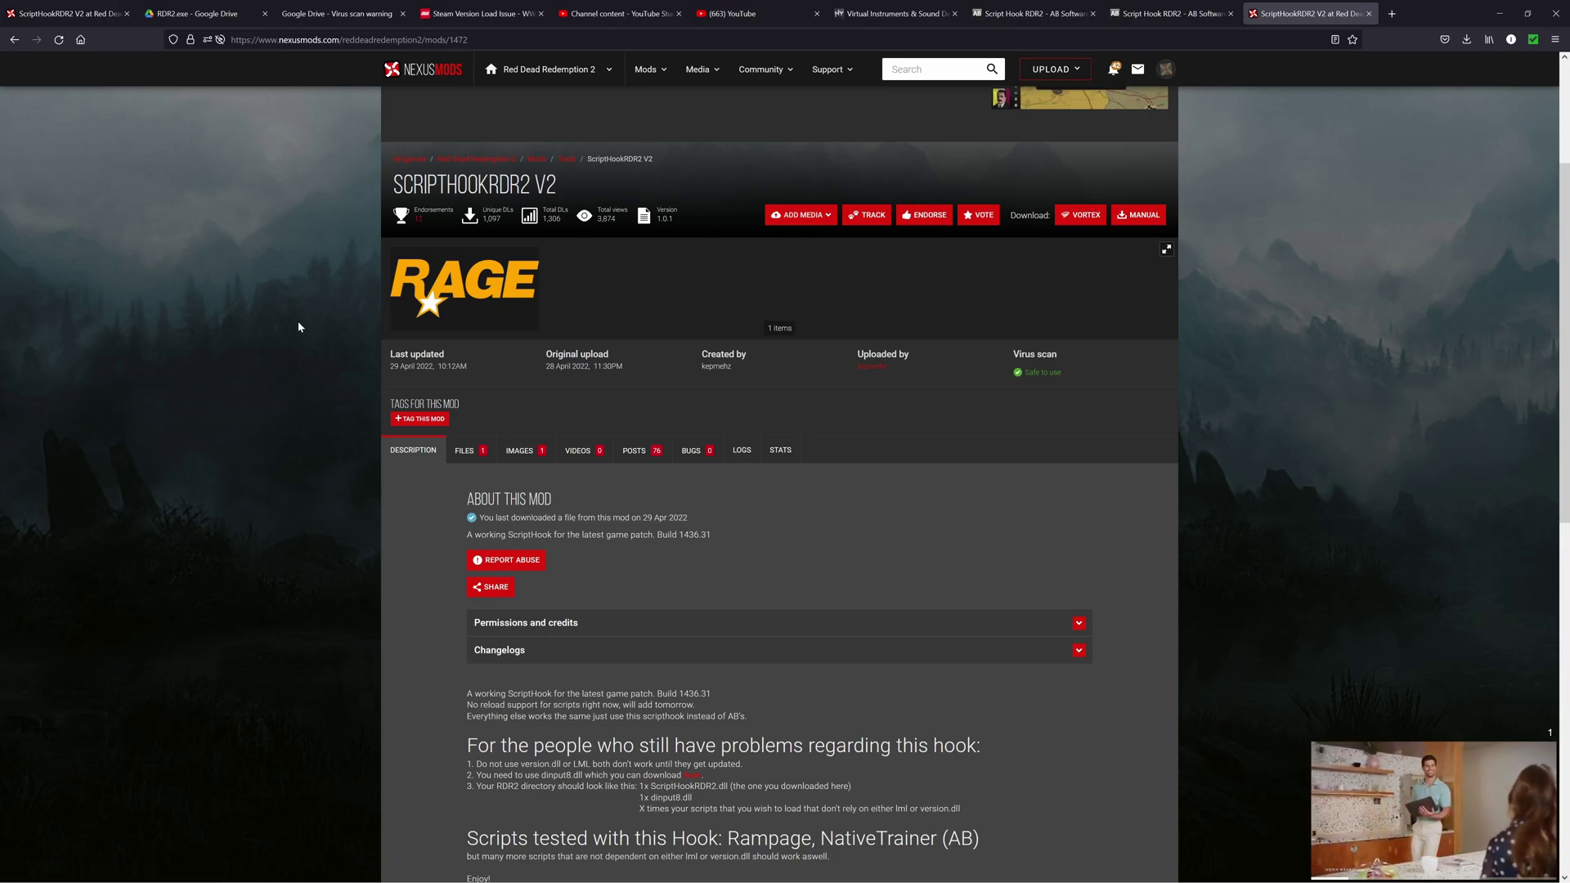
scroll(458, 317, down, 3)
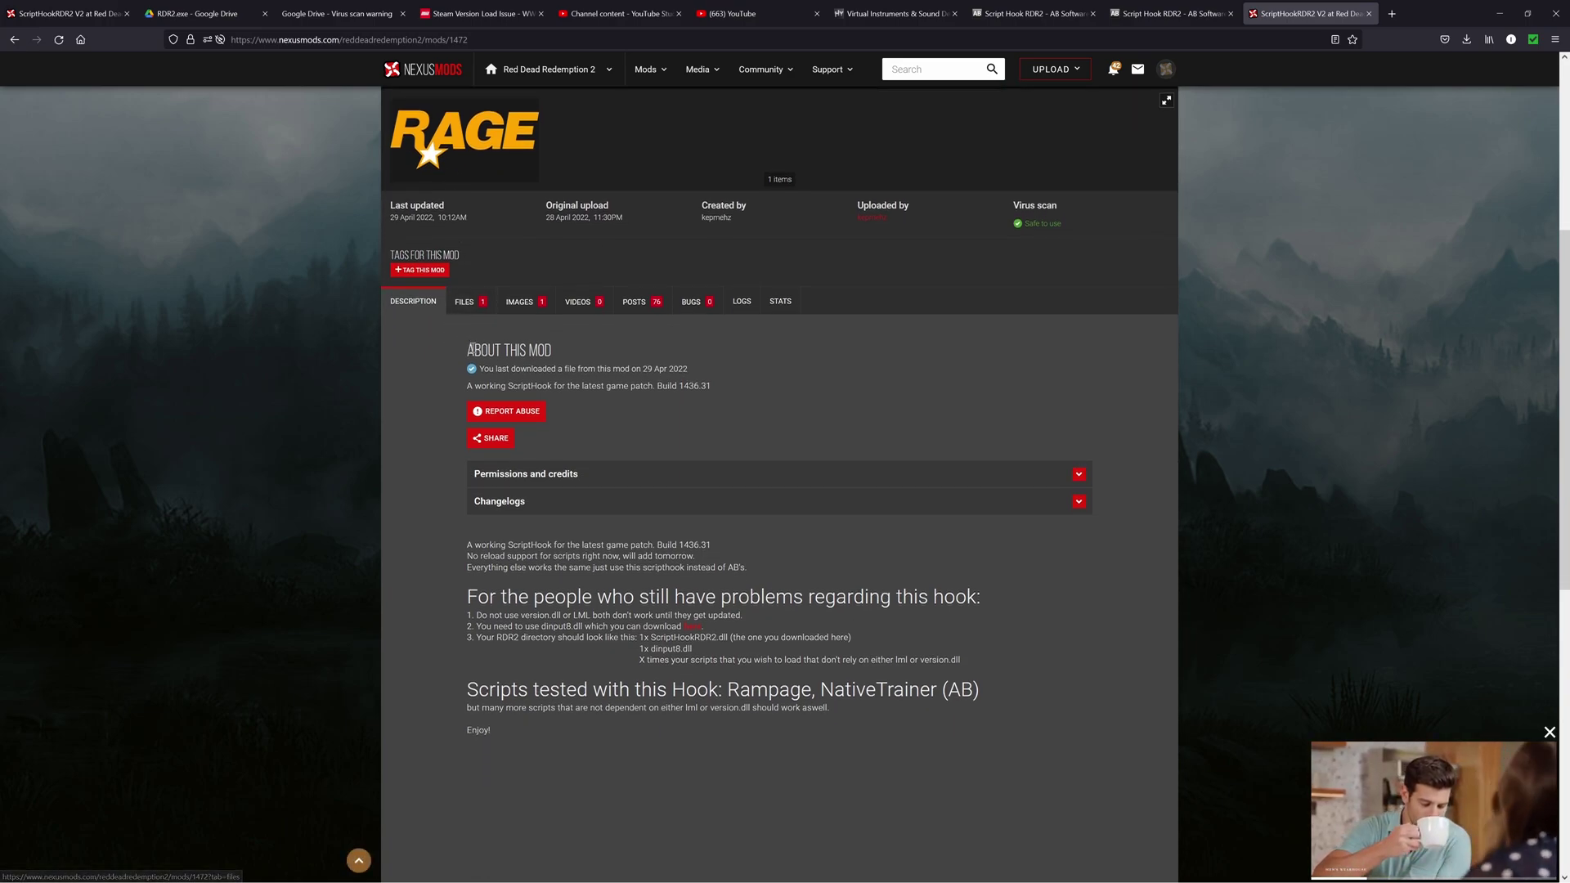
click(466, 303)
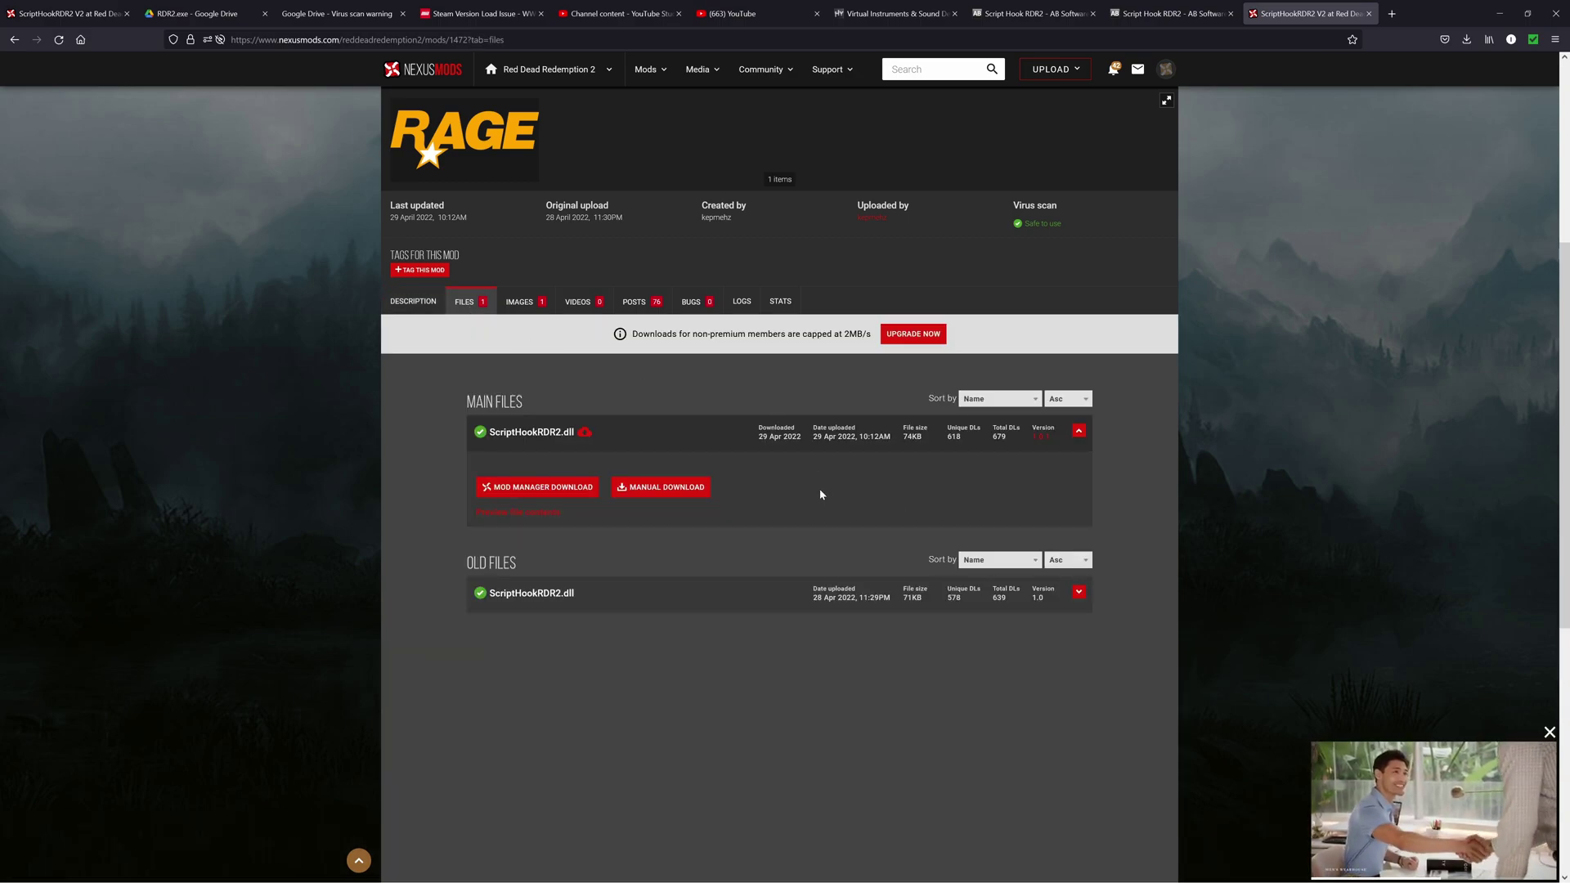
Start the free slow manual download of the ScriptHookRDR2.dll zip.
click(664, 486)
scroll(929, 498, down, 10)
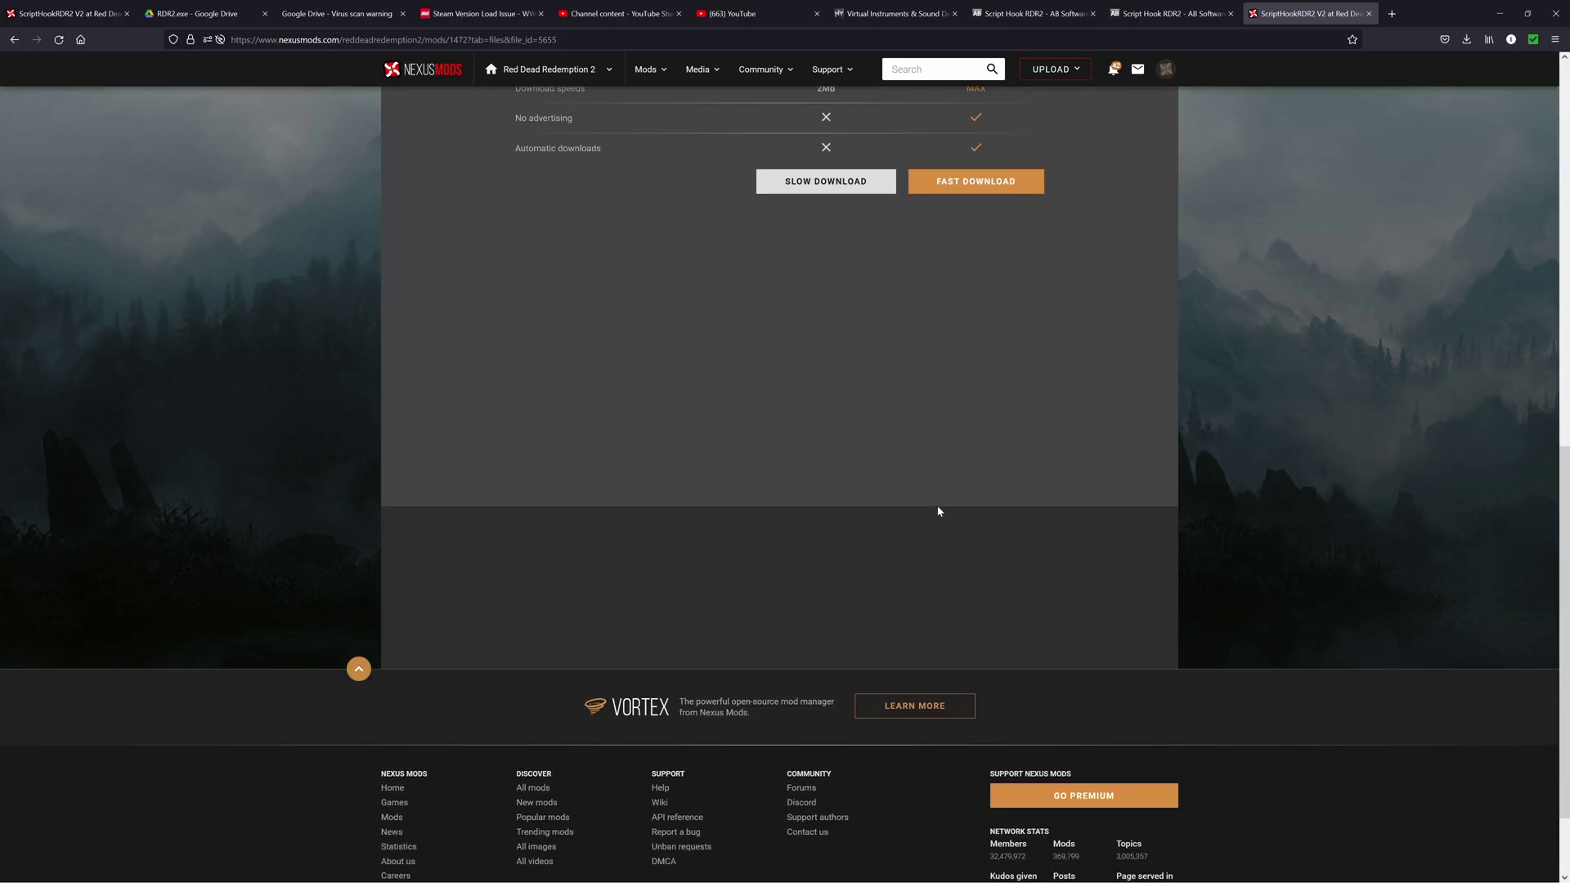
scroll(935, 512, up, 3)
click(893, 408)
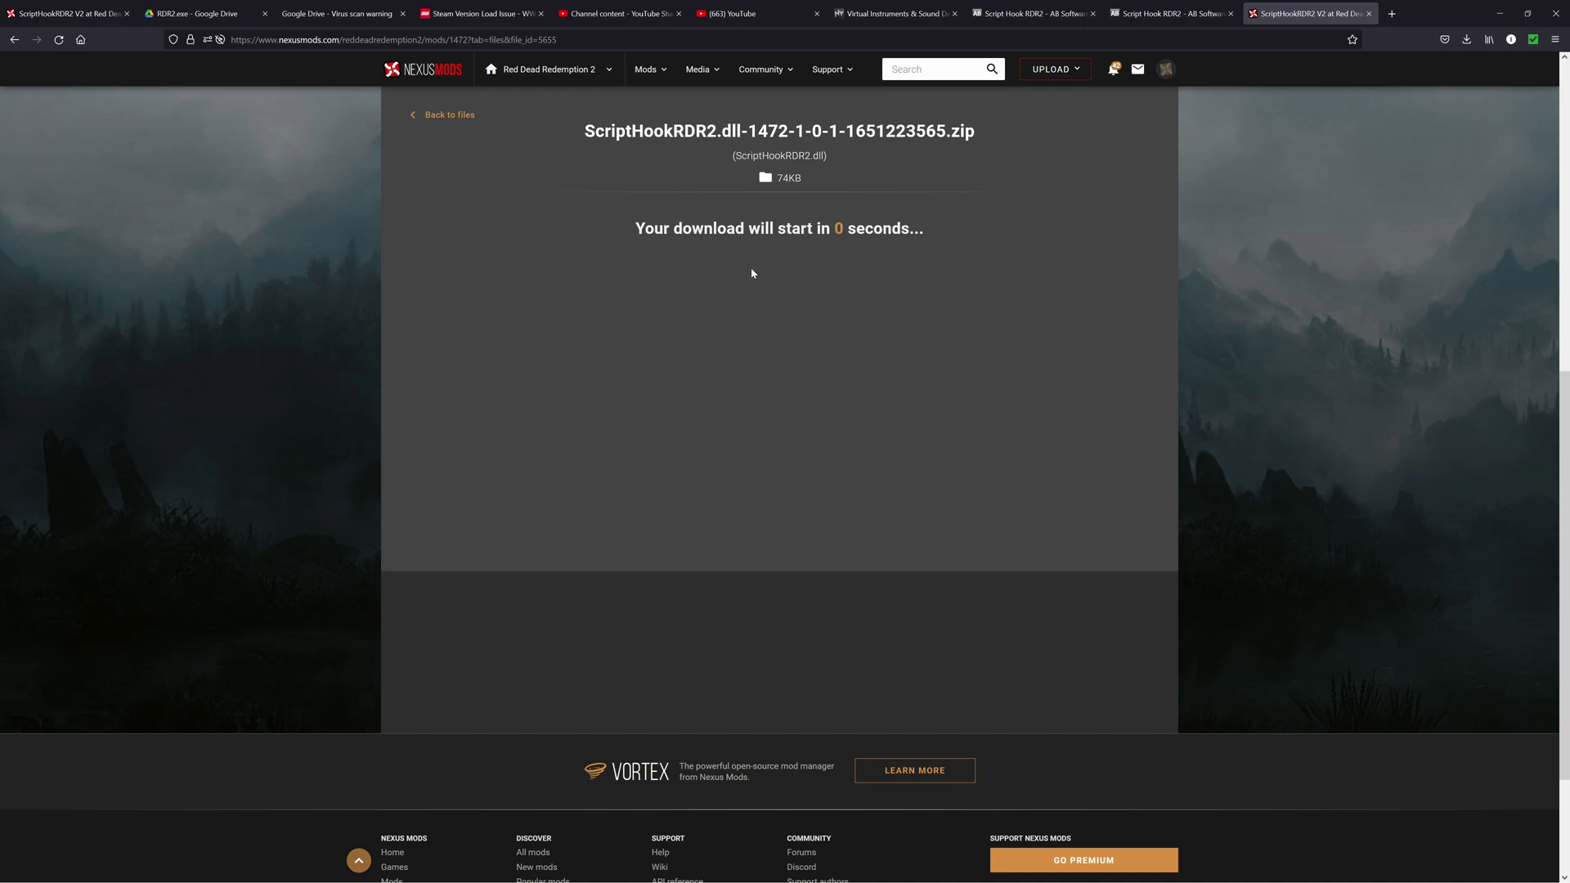
Return to the files list, read the mod's description, and minimize Firefox.
click(433, 115)
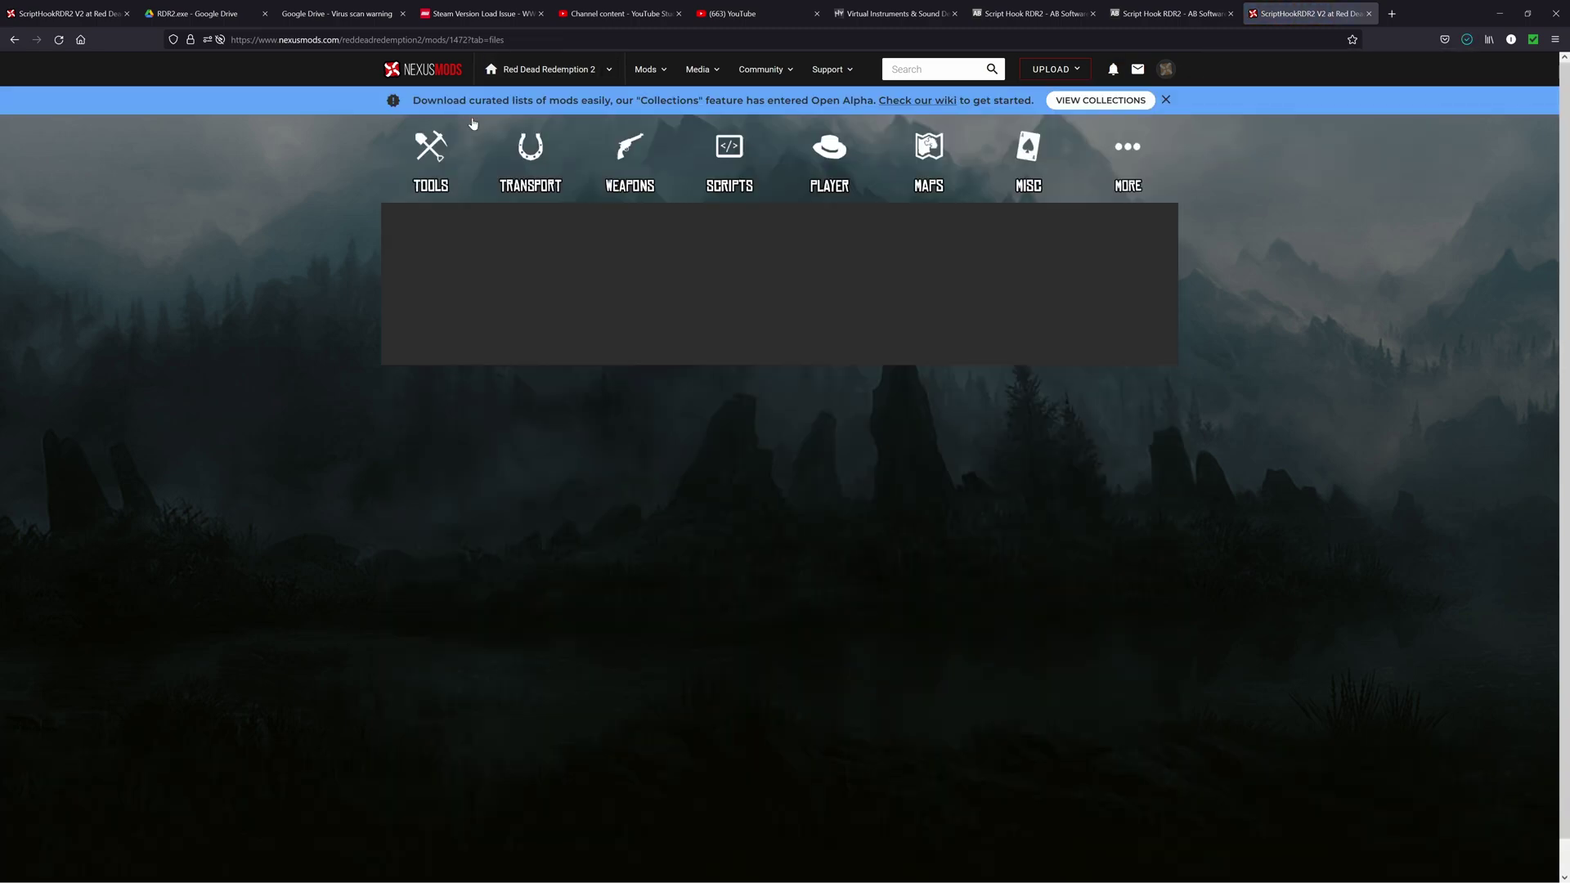
scroll(182, 382, down, 4)
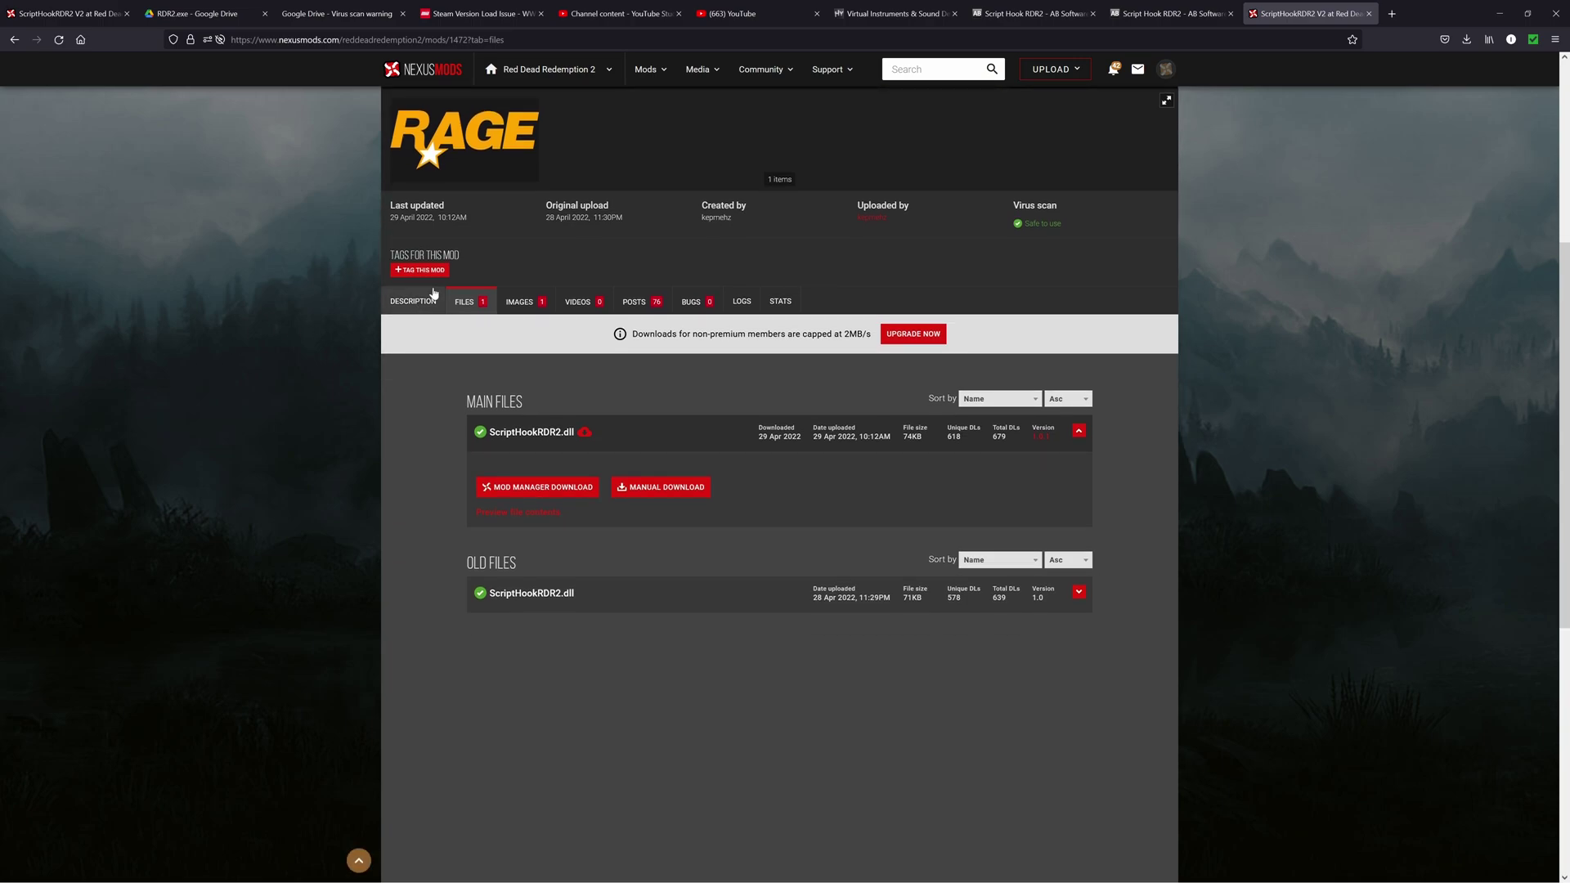
click(414, 301)
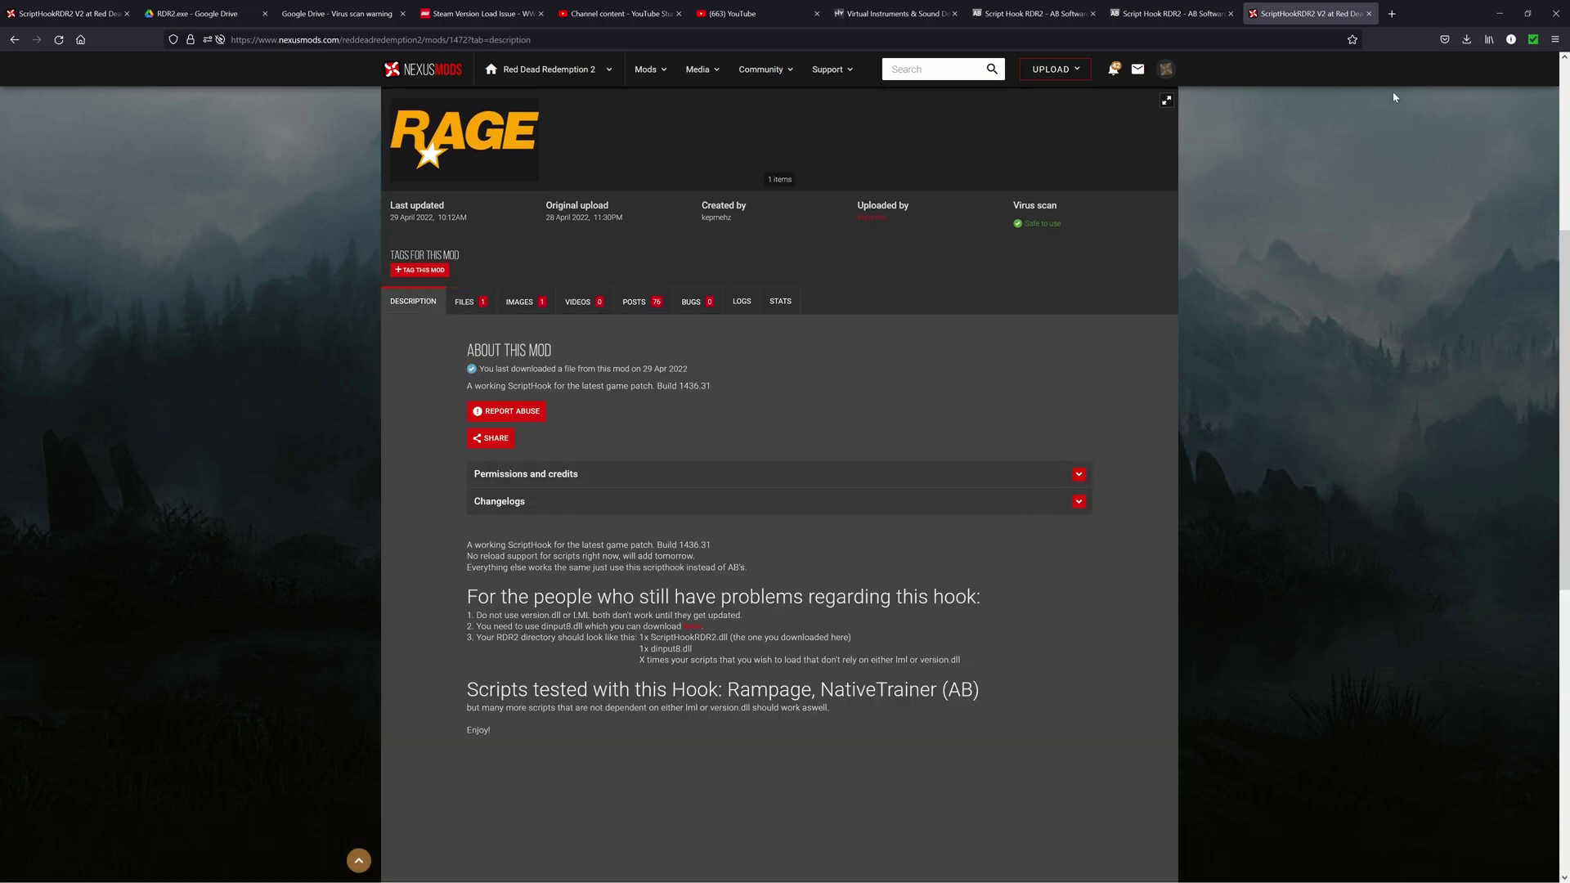
scroll(1189, 486, down, 1)
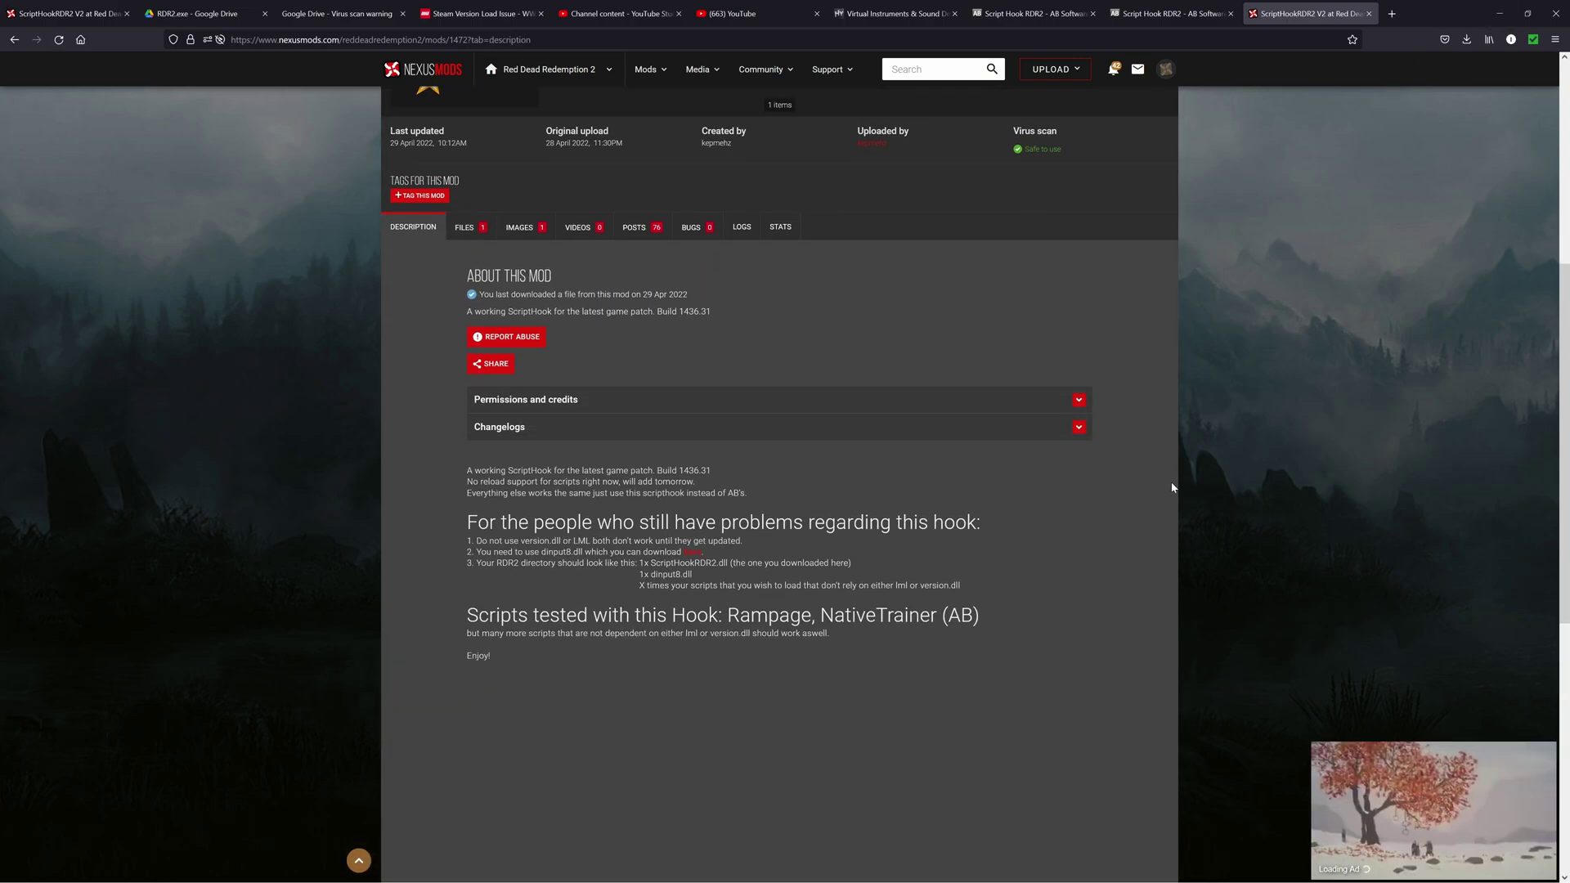
click(1500, 13)
Navigate Explorer to D:\SteamLibrary\steamapps\common\Red Dead Redemption 2.
key(super)
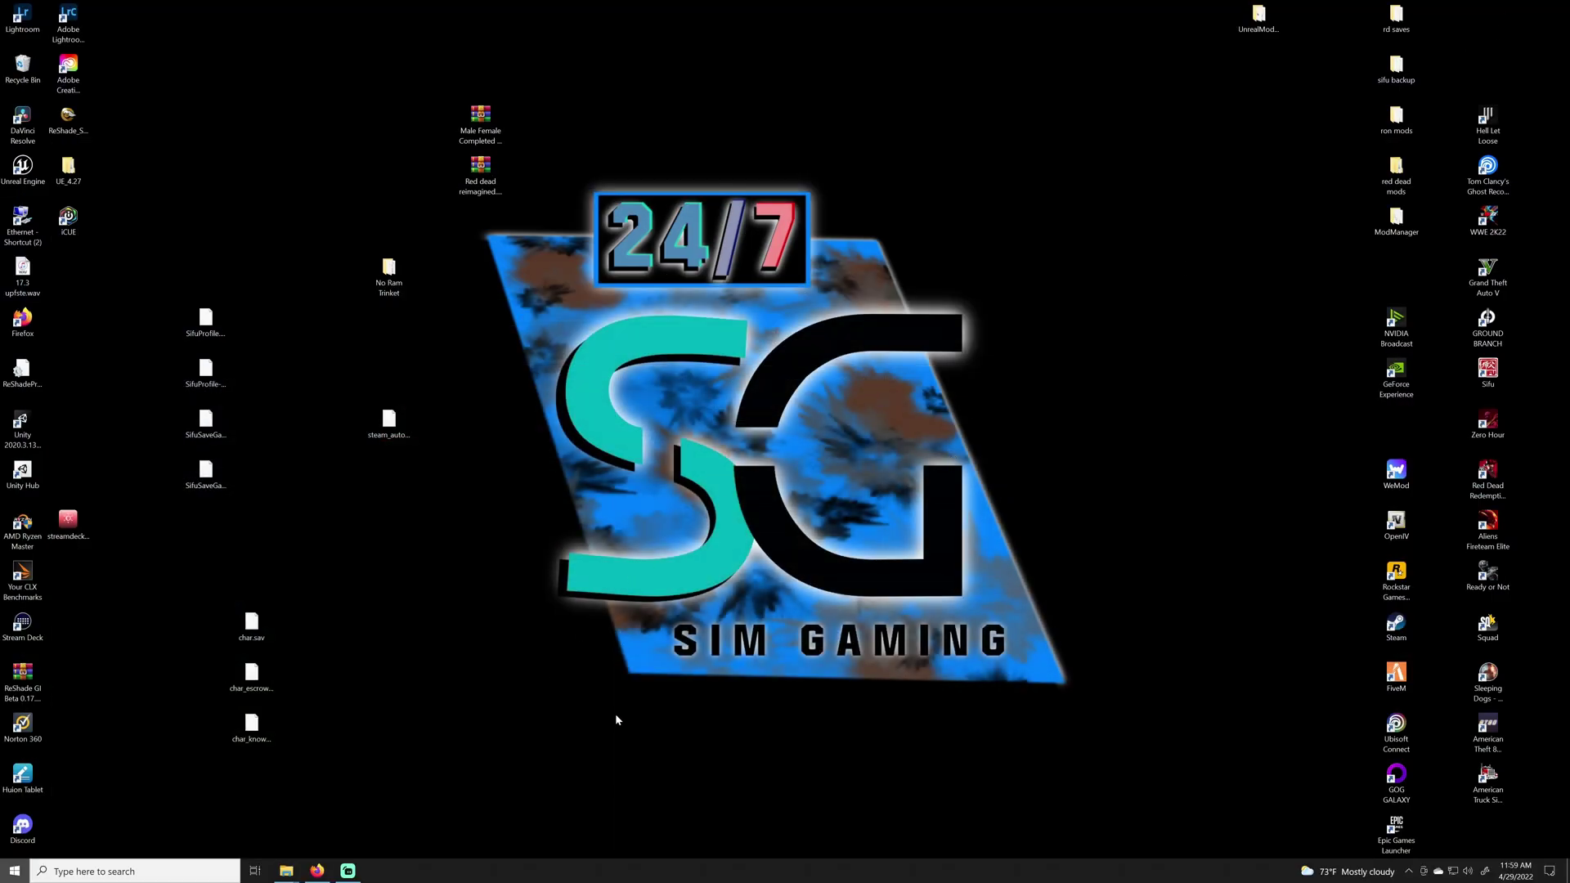
mouse_move(270, 879)
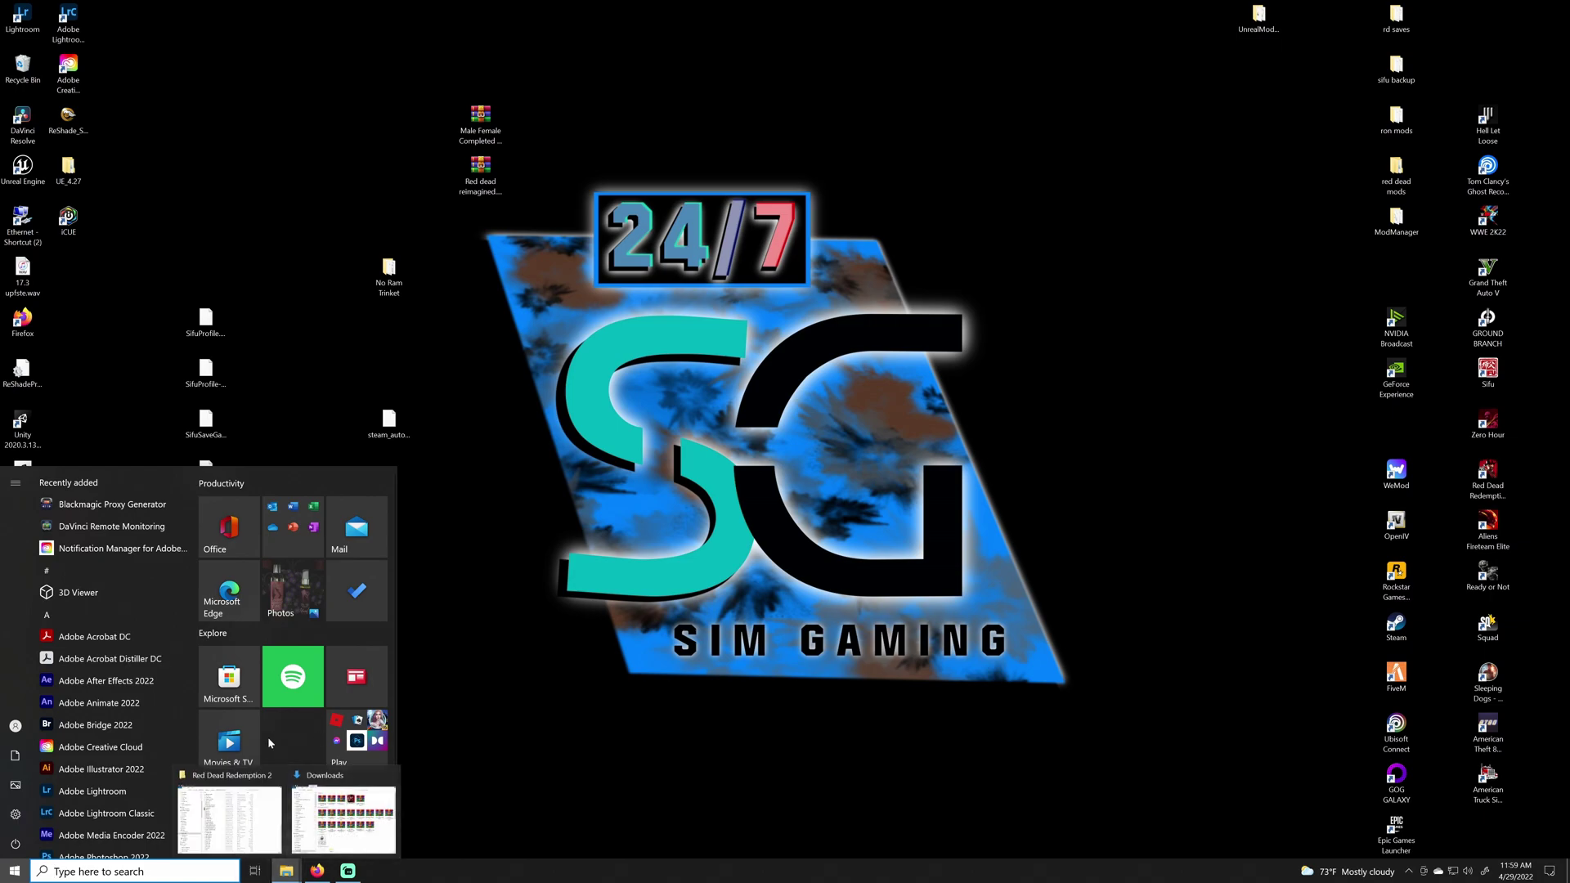
key(super)
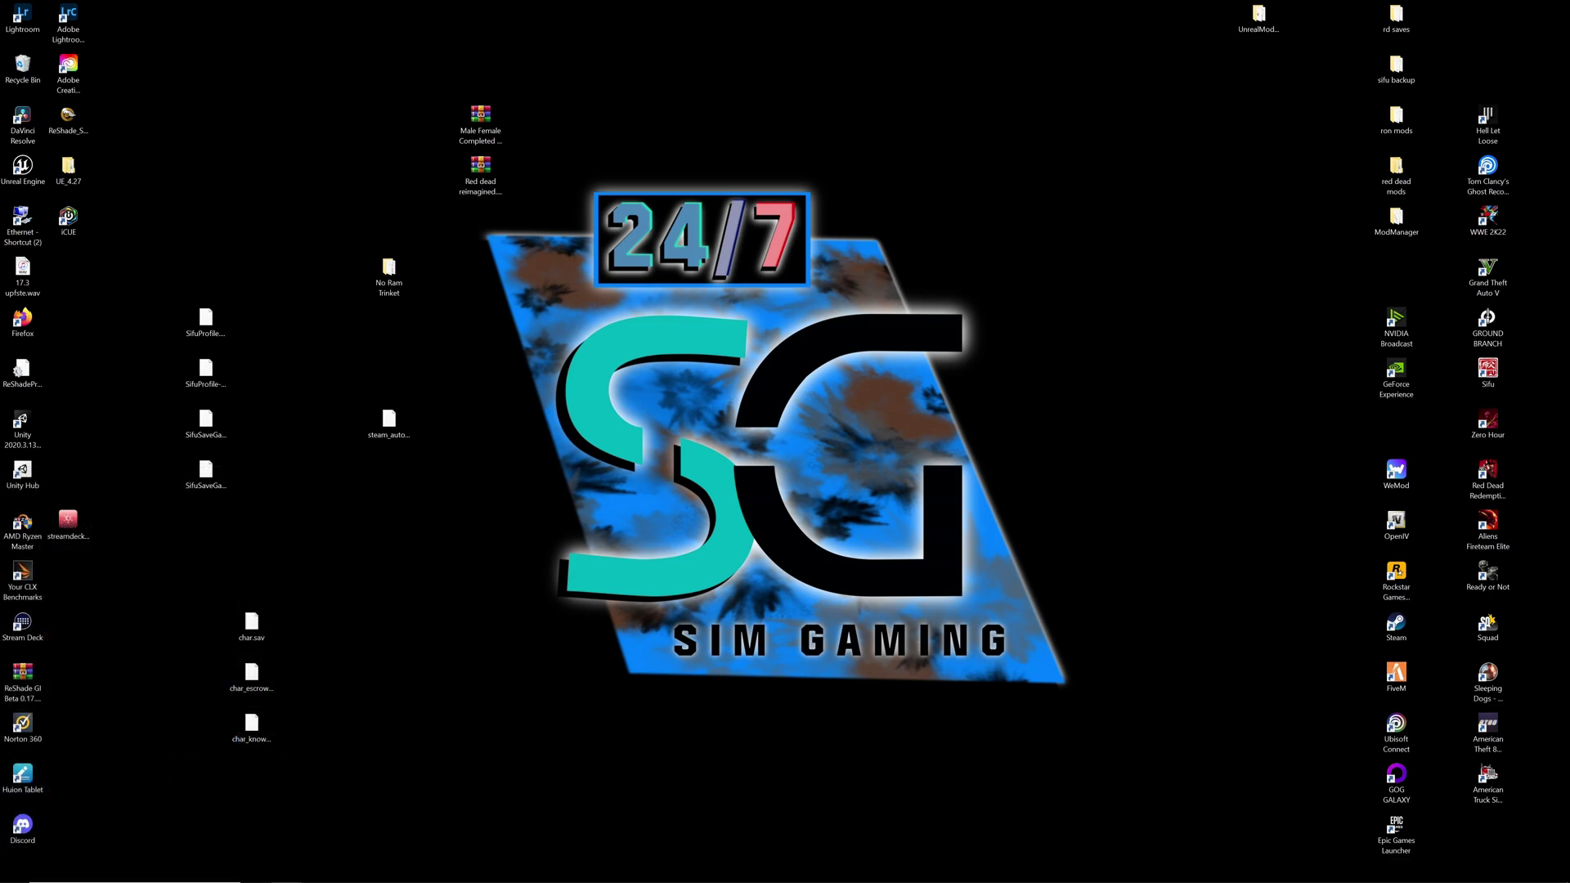
click(270, 879)
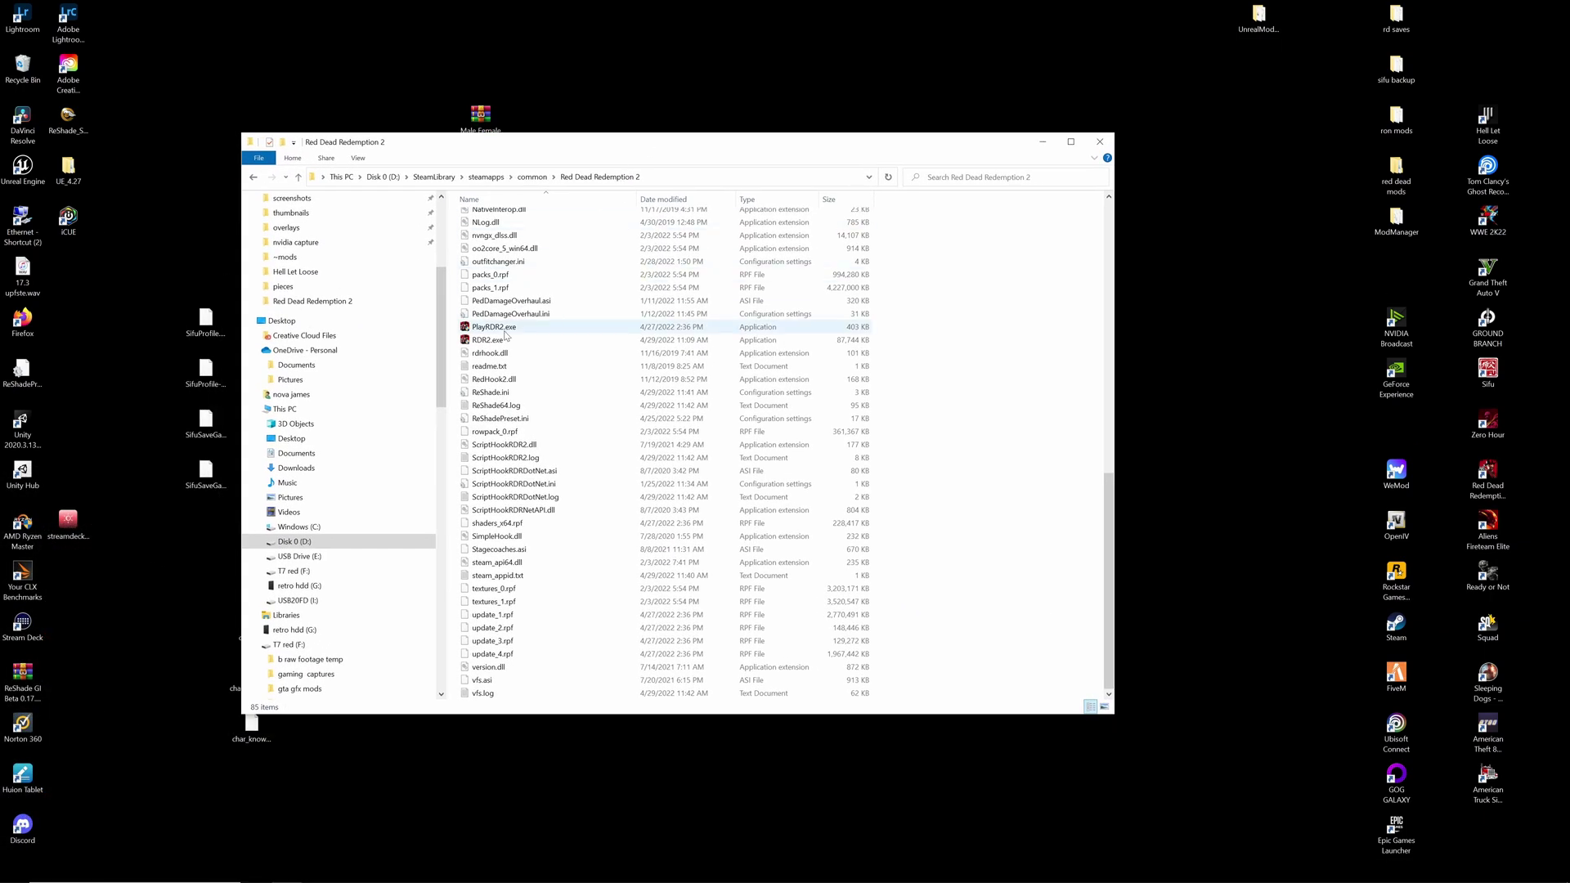
click(434, 179)
click(383, 177)
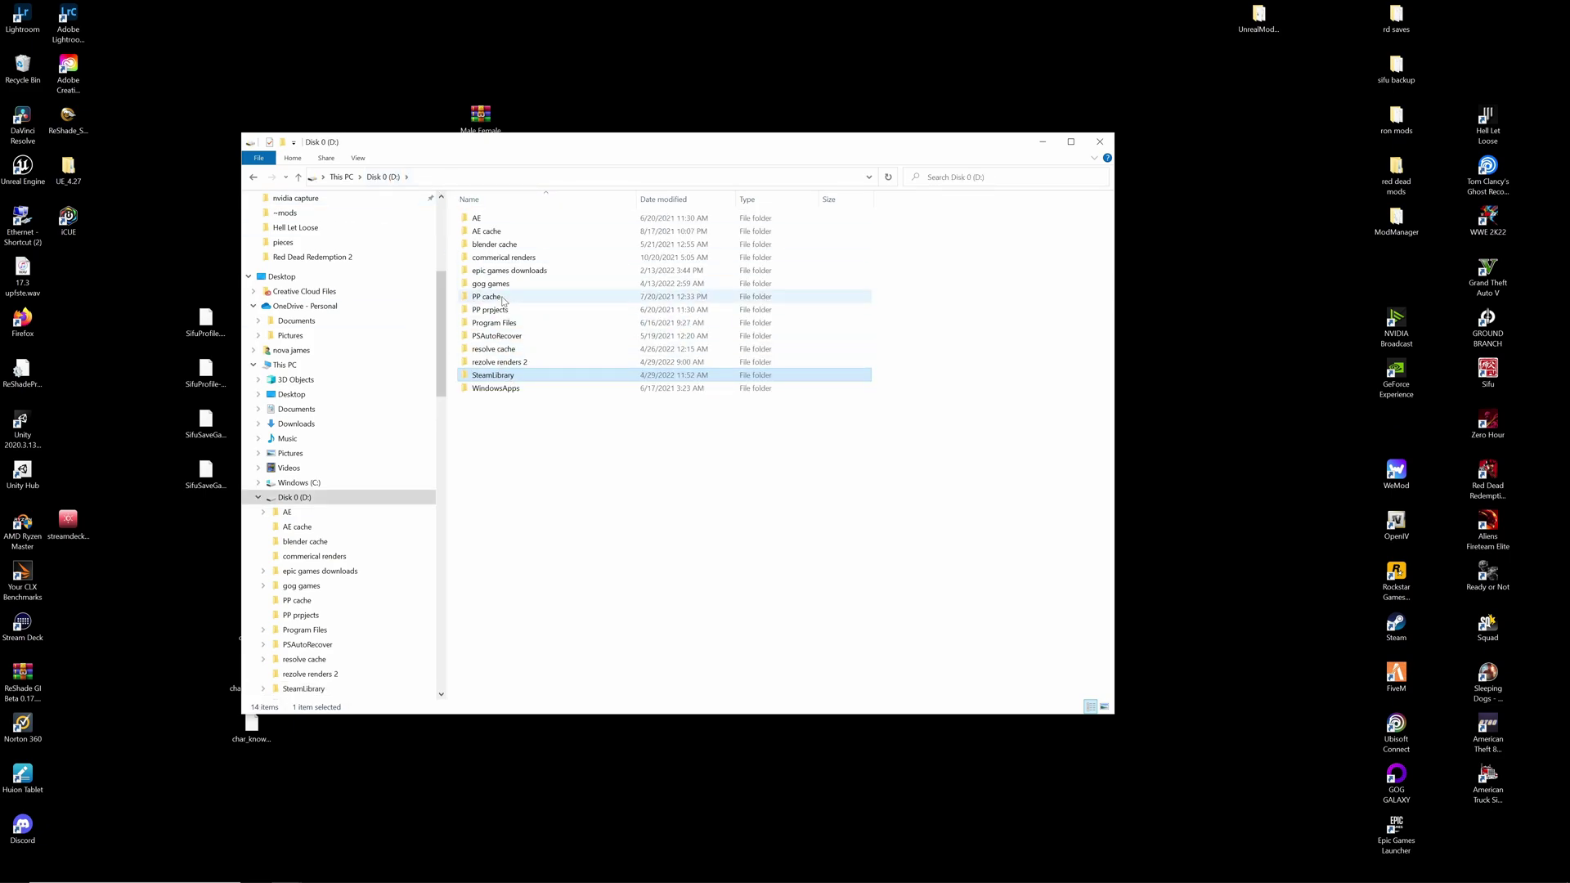
double_click(506, 377)
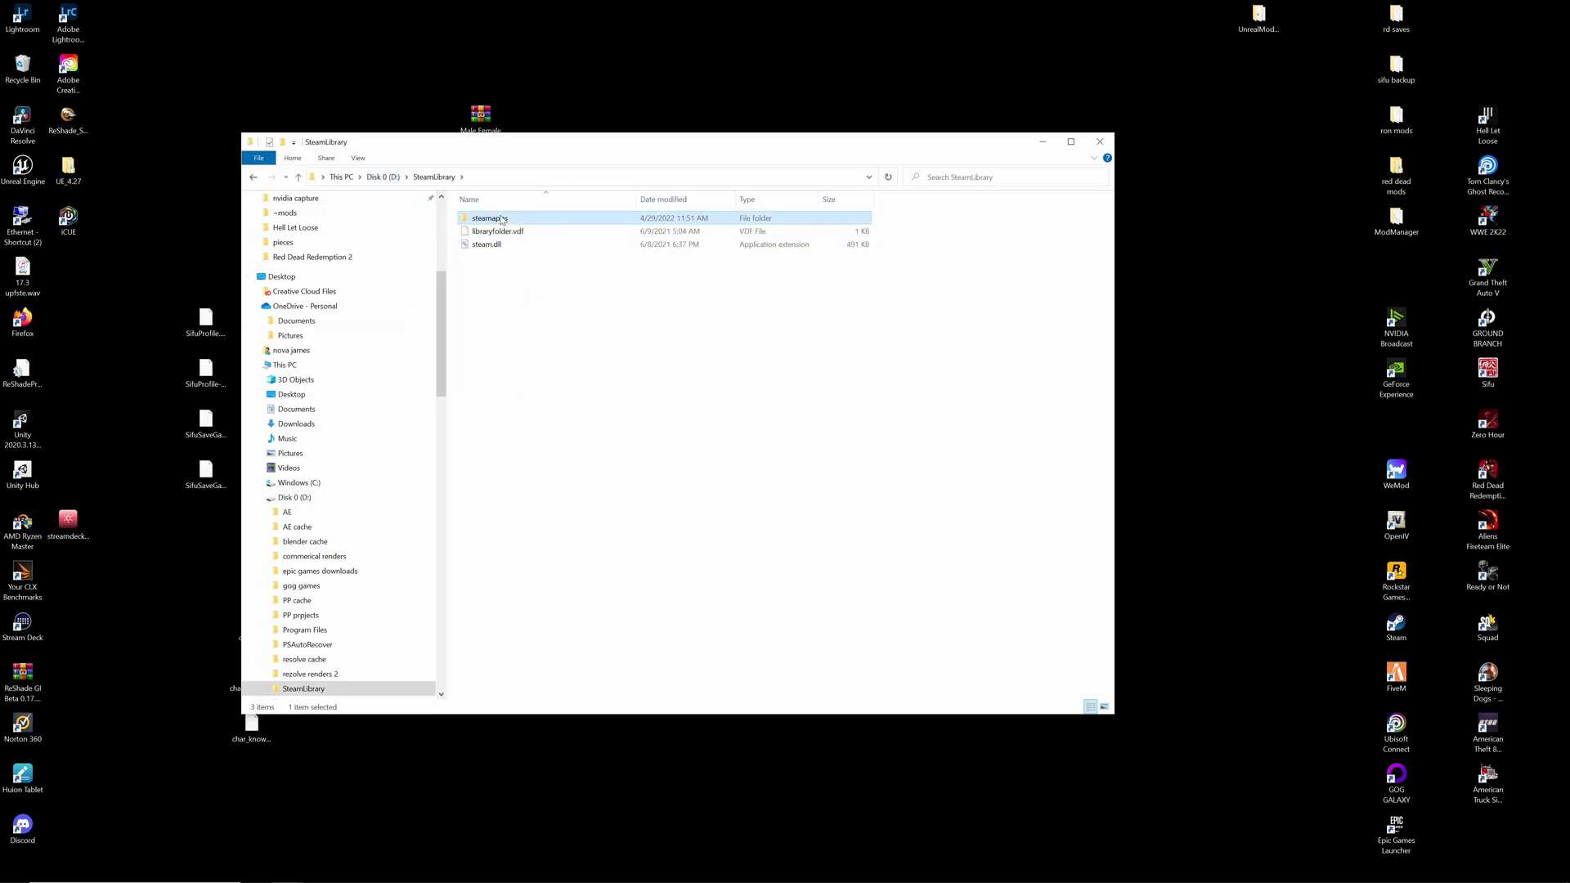
double_click(490, 219)
double_click(488, 218)
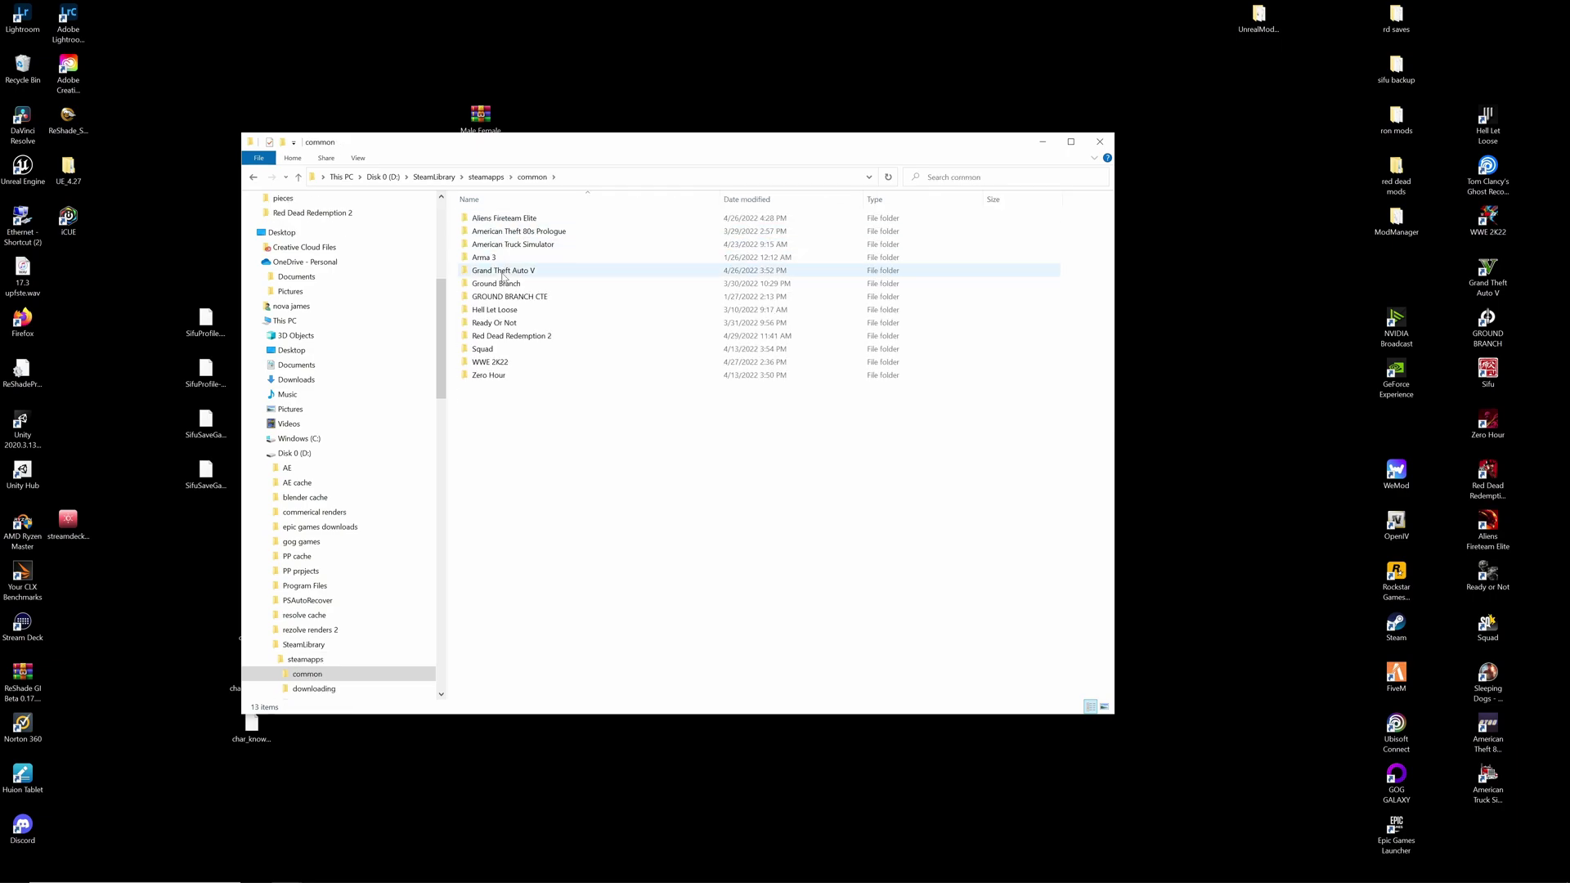
double_click(514, 337)
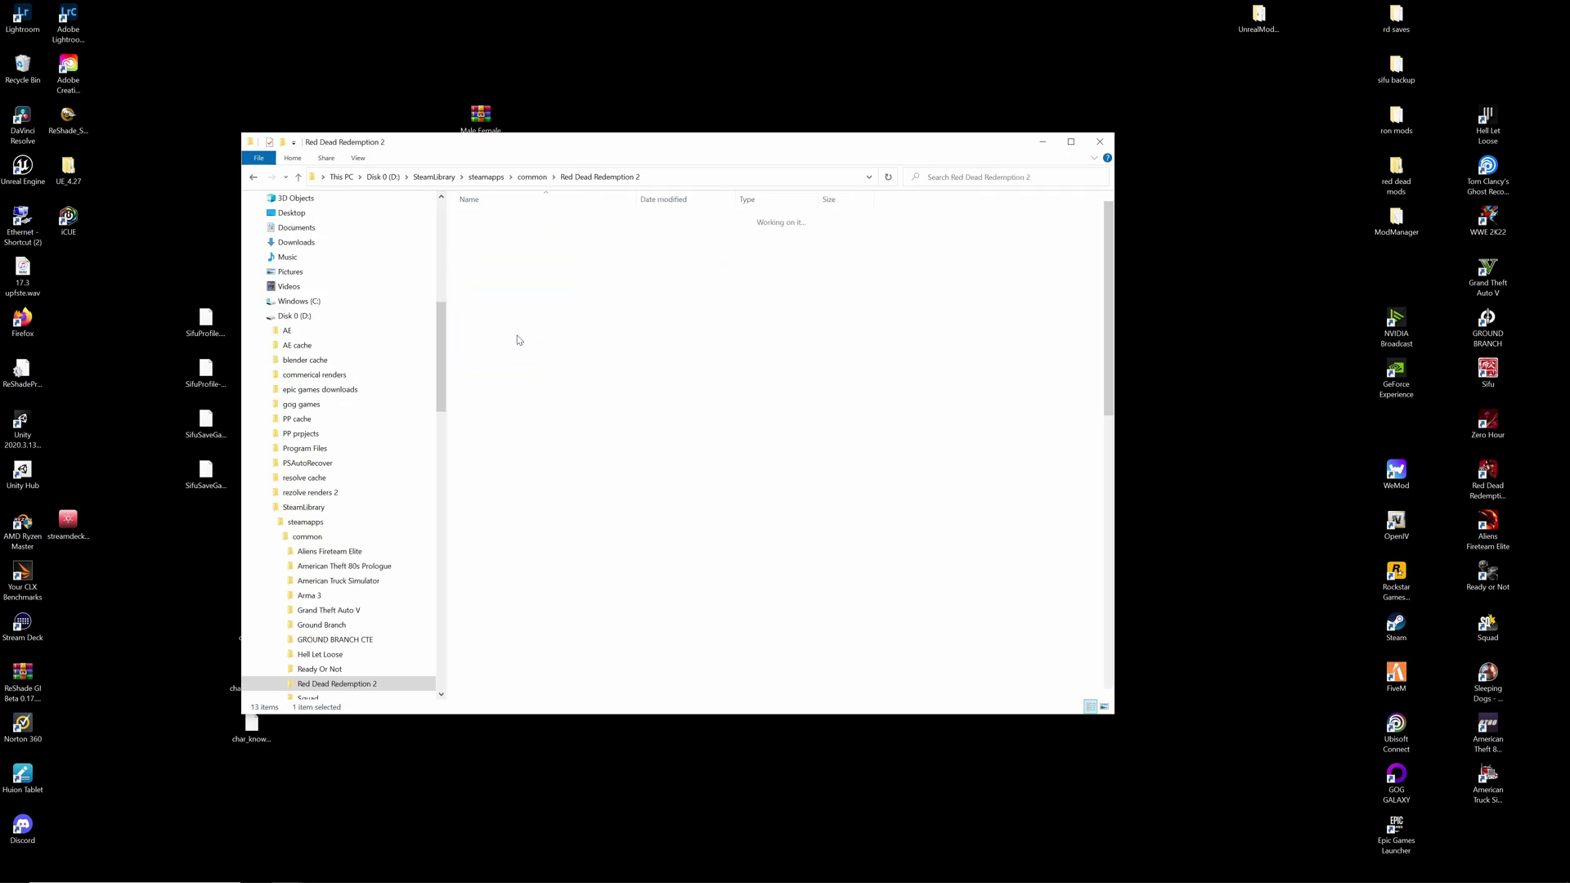
Scroll through the game folder's 85 files, including ScriptHookRDR2.dll.
scroll(596, 376, down, 15)
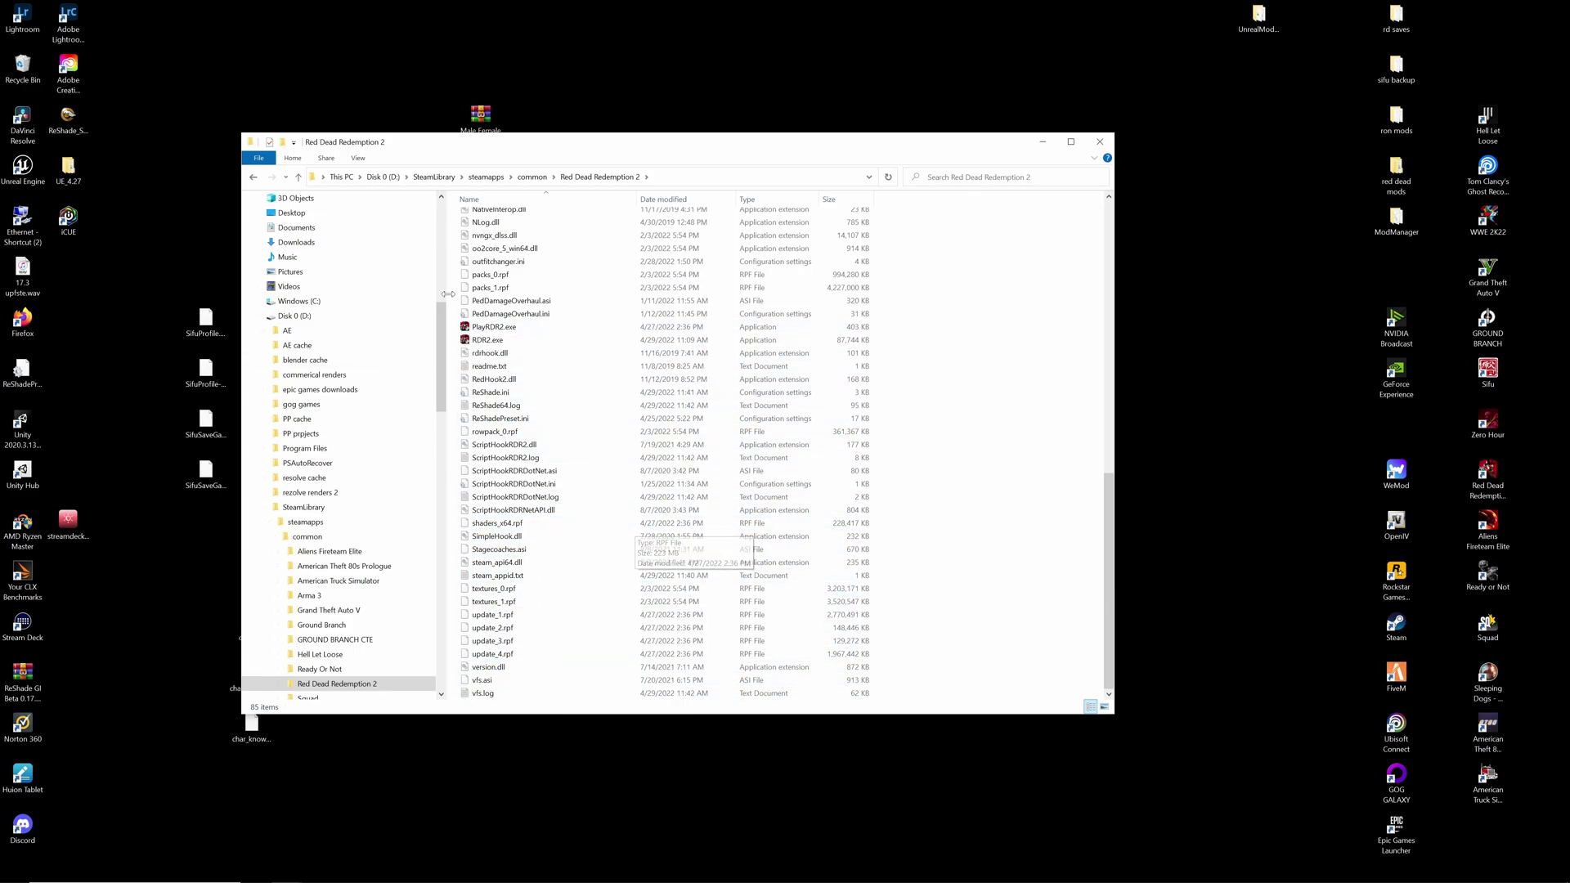
scroll(805, 577, up, 15)
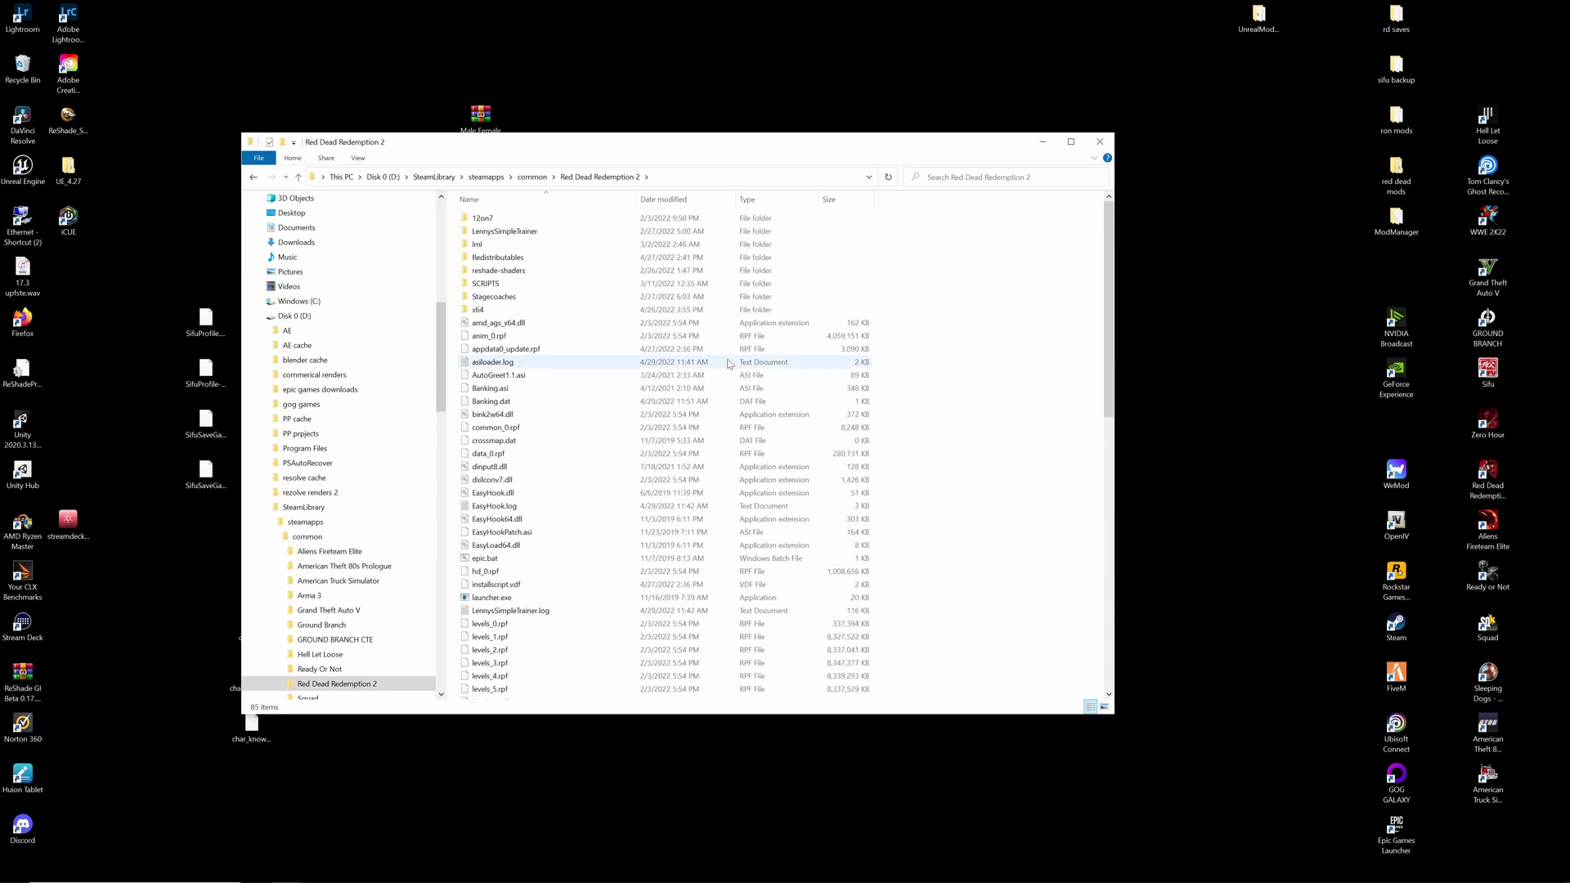
scroll(818, 531, down, 15)
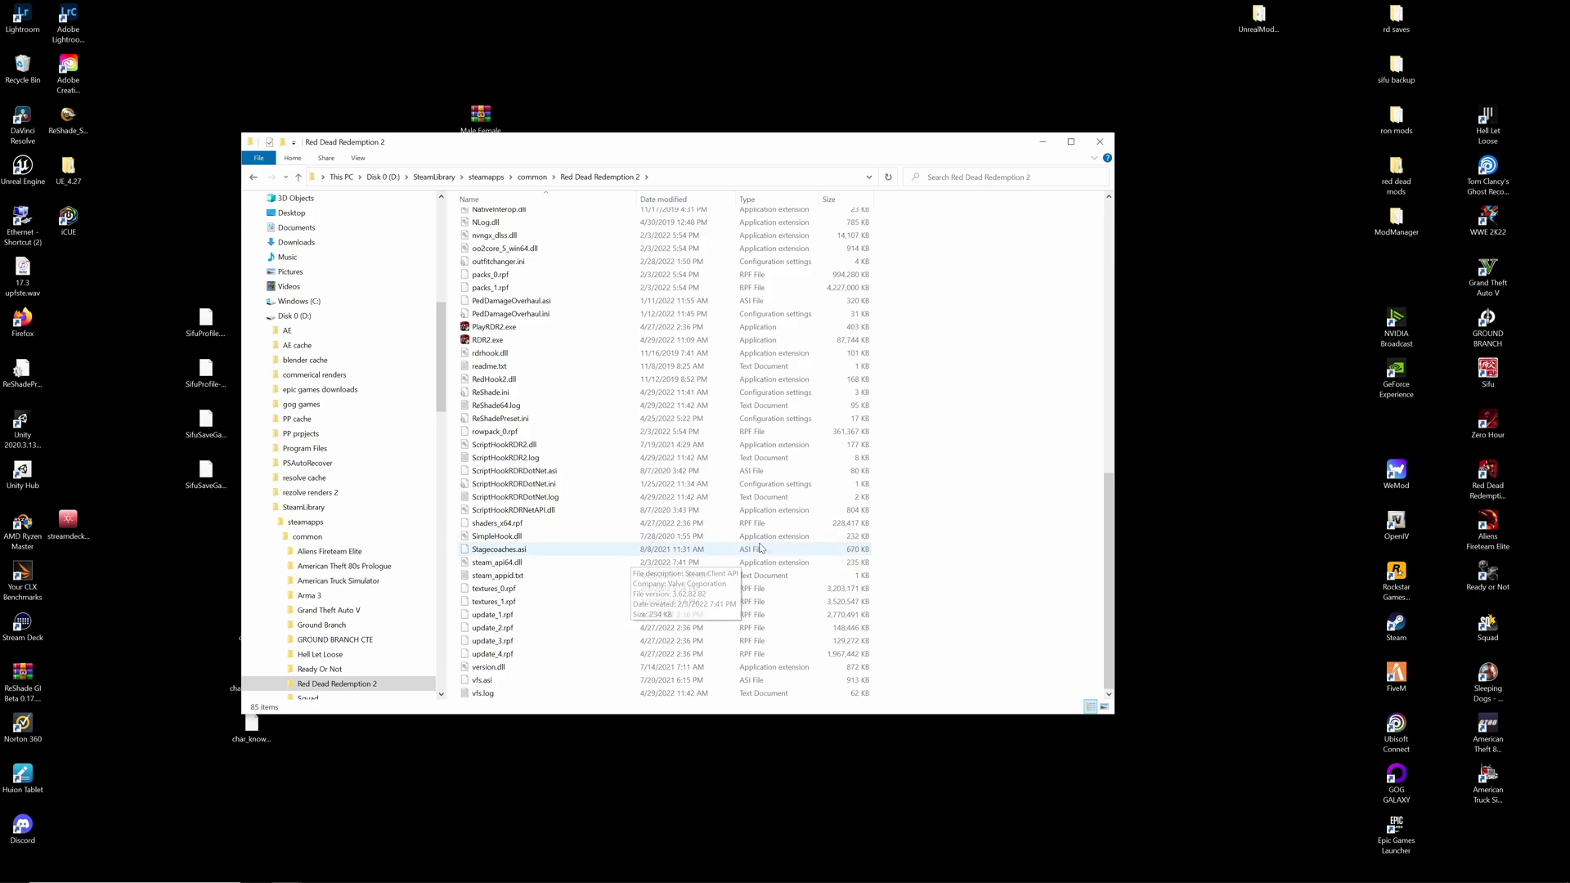
scroll(885, 553, up, 15)
scroll(890, 548, down, 15)
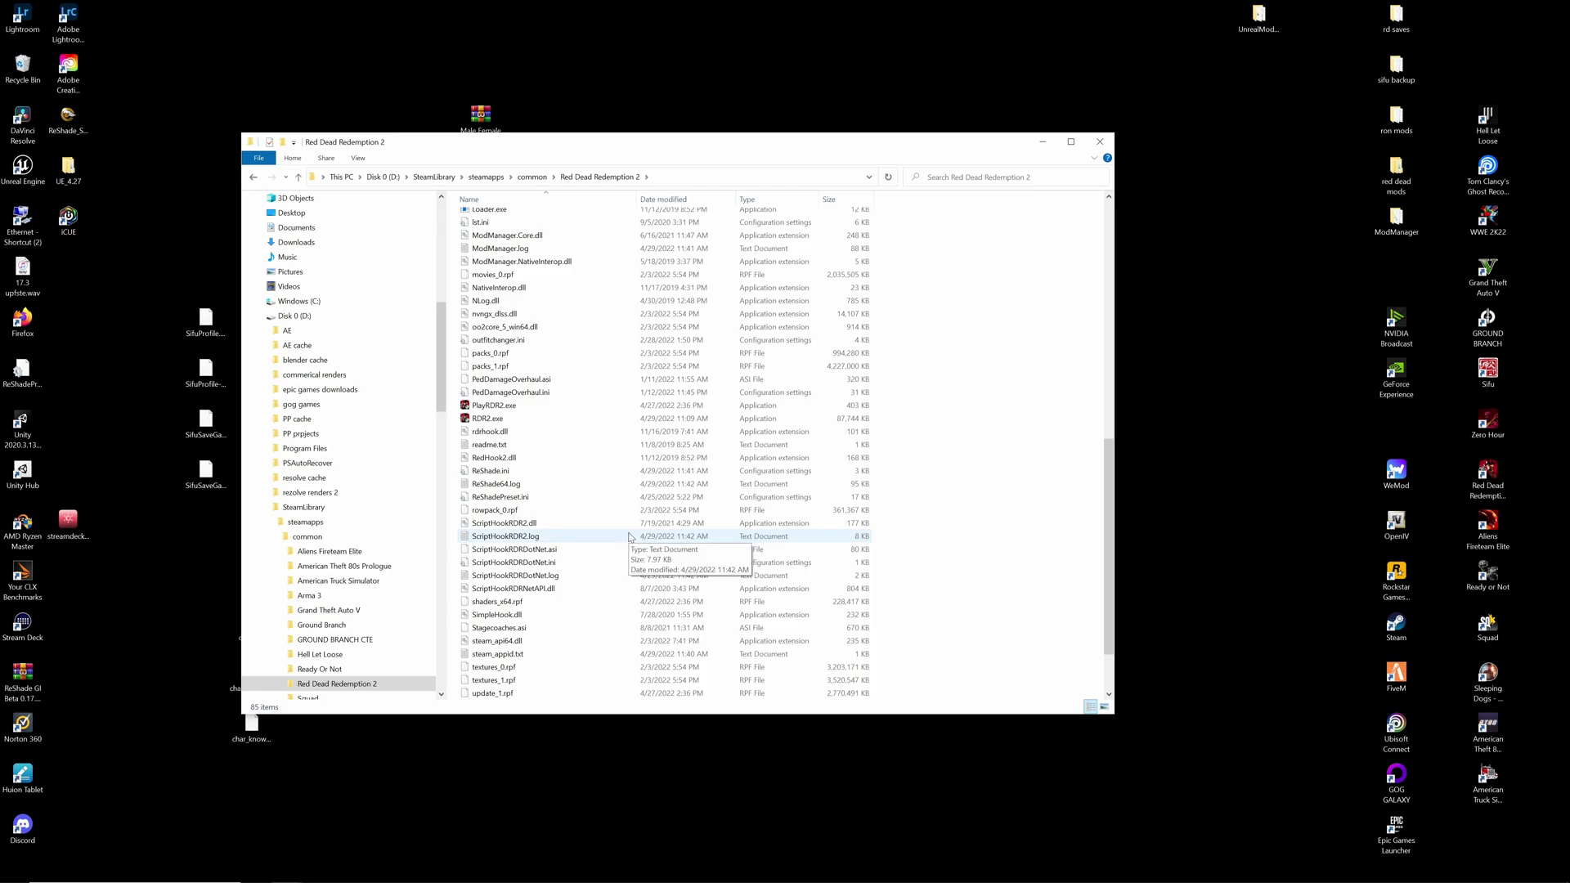
scroll(832, 480, up, 15)
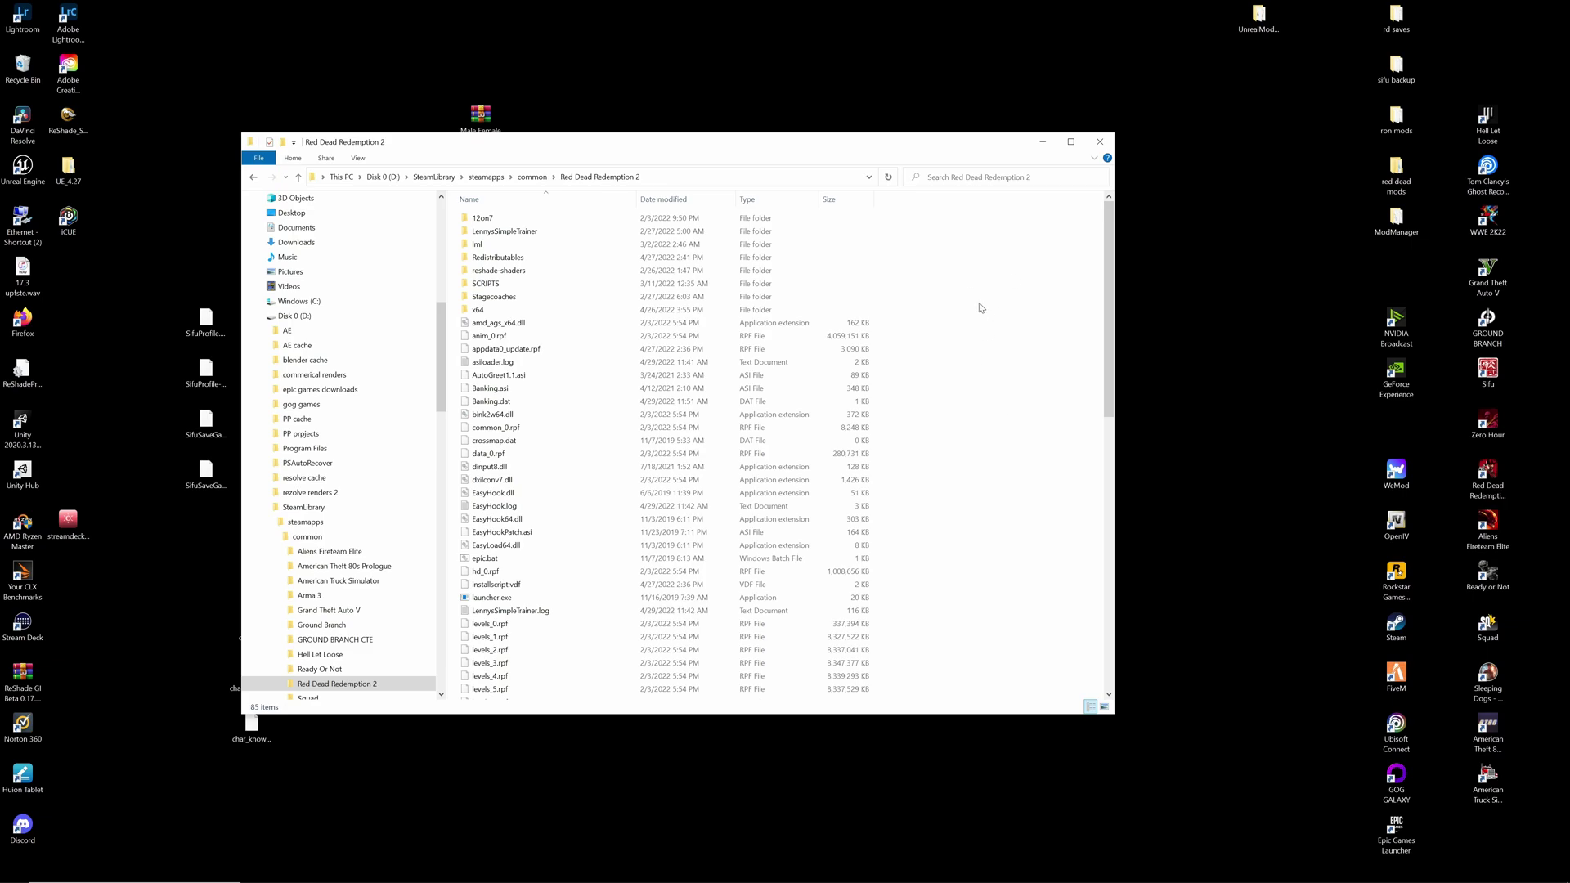
Open the downloaded ScriptHookRDR2 zip in WinRAR from Firefox's recent downloads list.
key(super)
click(319, 871)
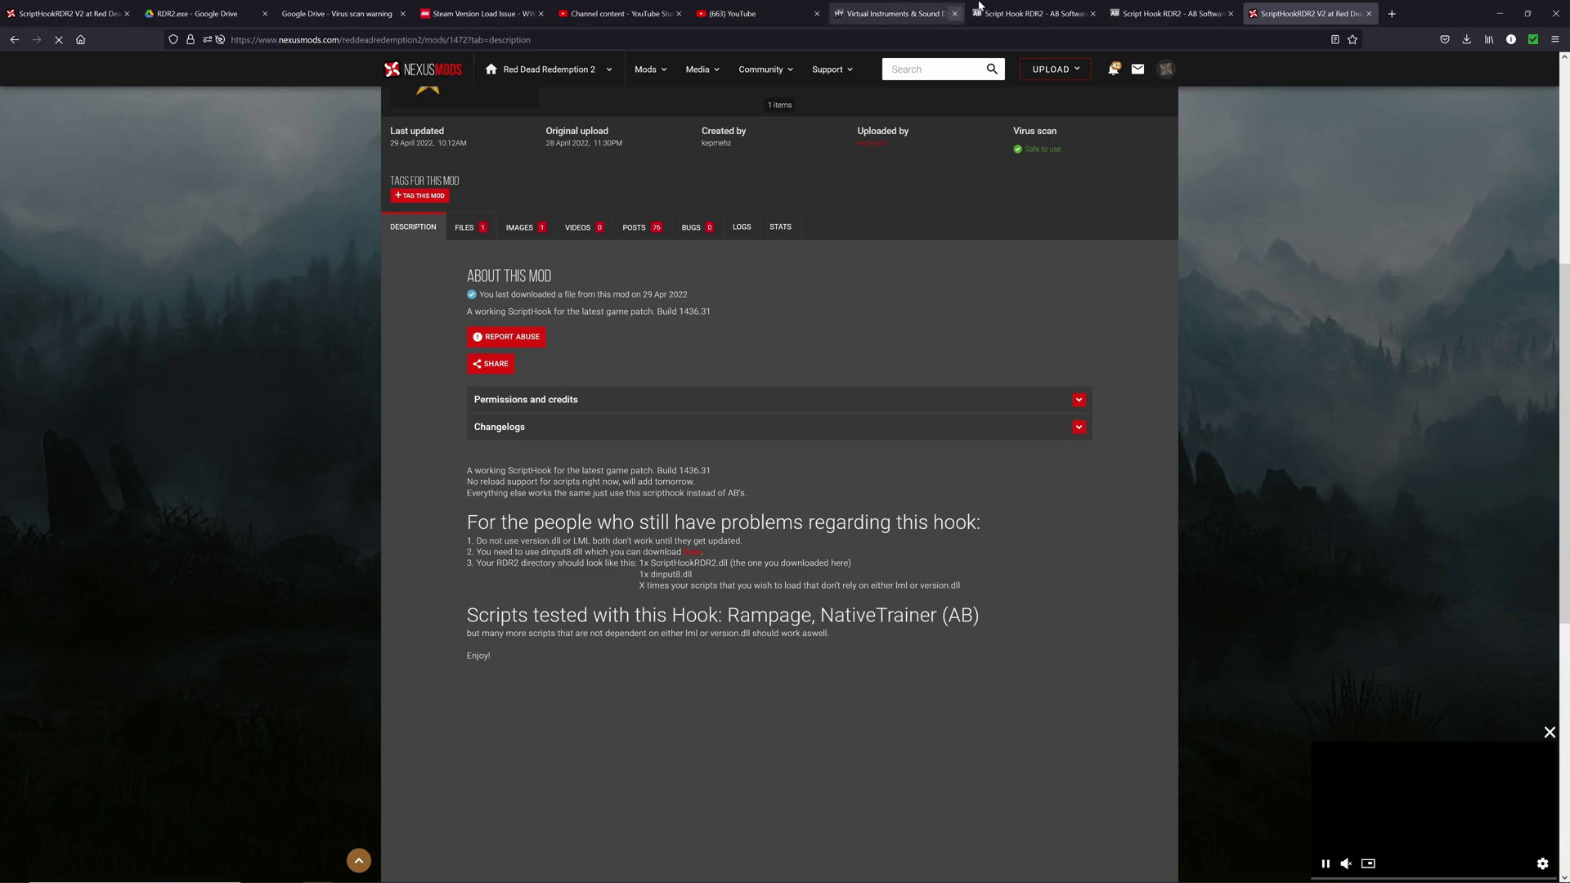
click(1393, 11)
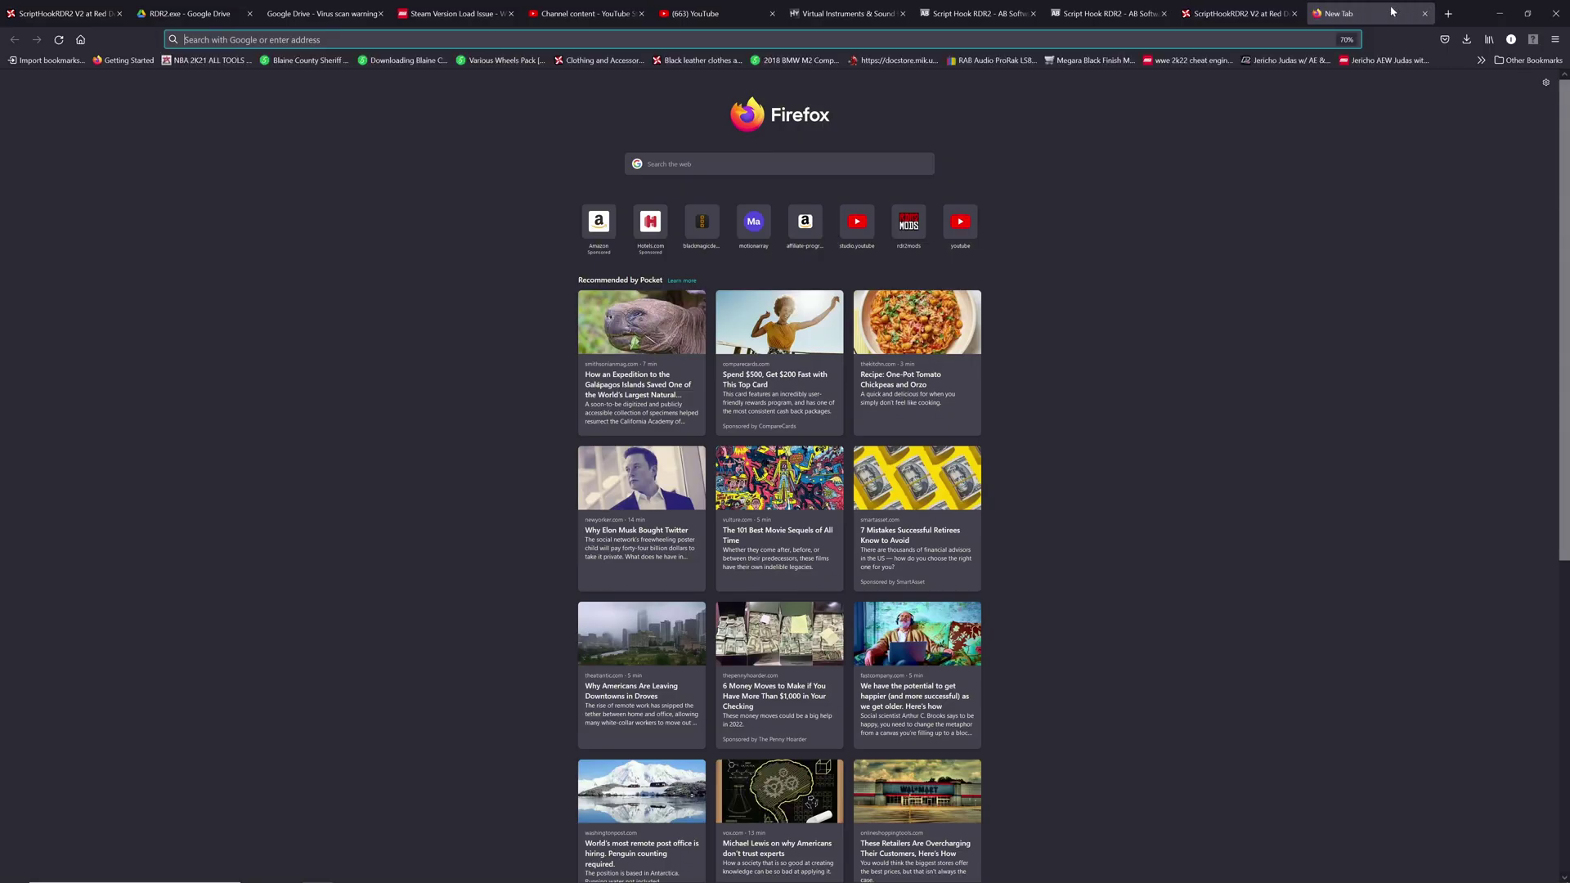
click(1232, 14)
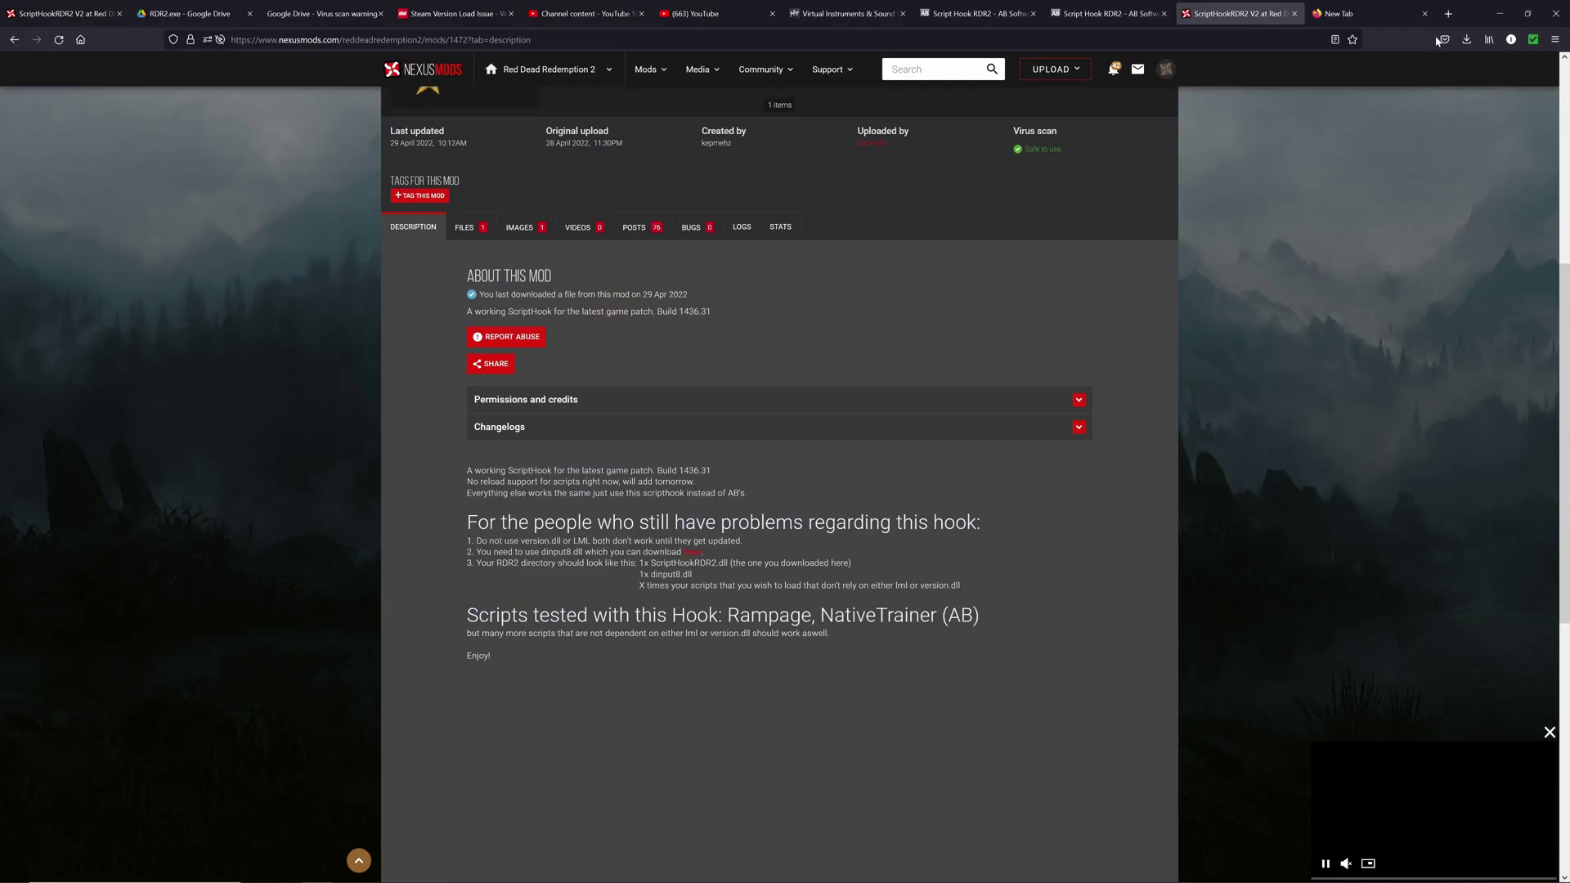
click(1466, 40)
click(1293, 69)
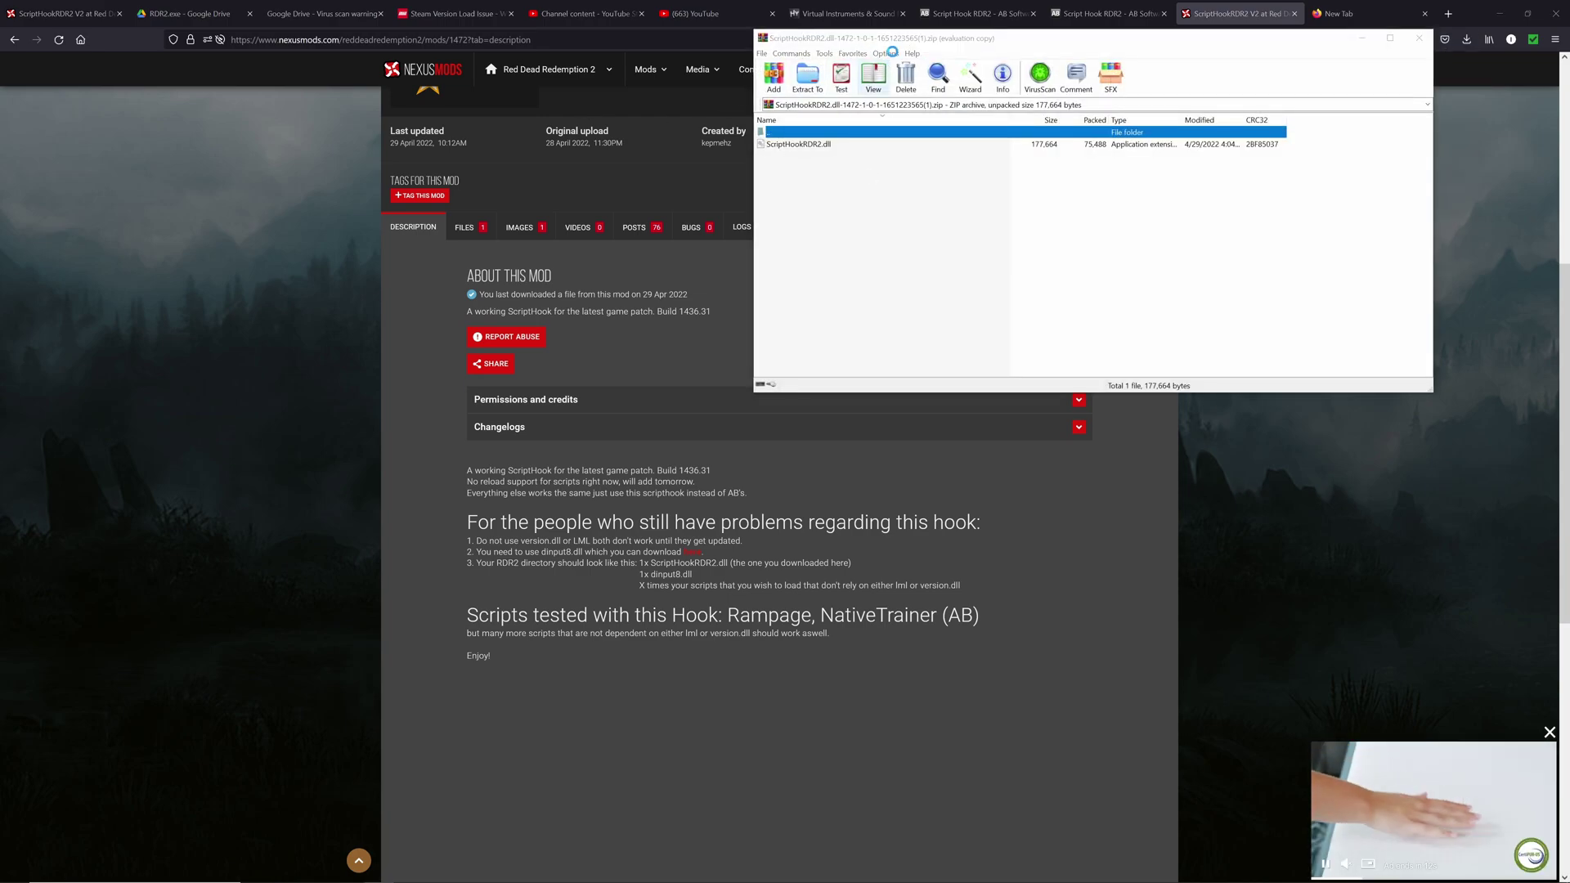
click(1159, 220)
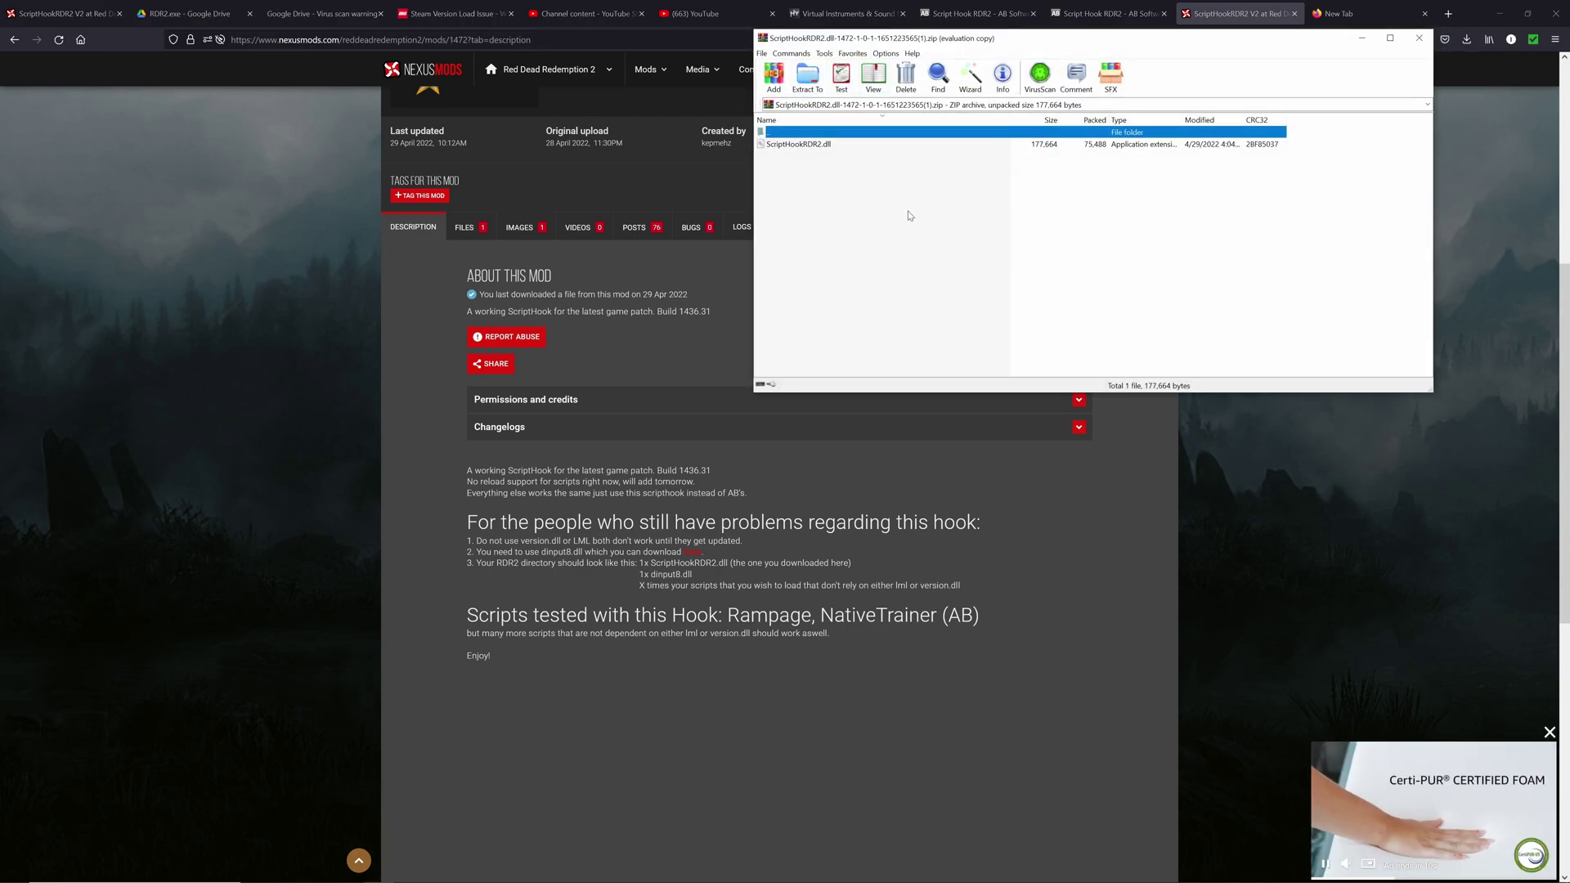
click(1500, 14)
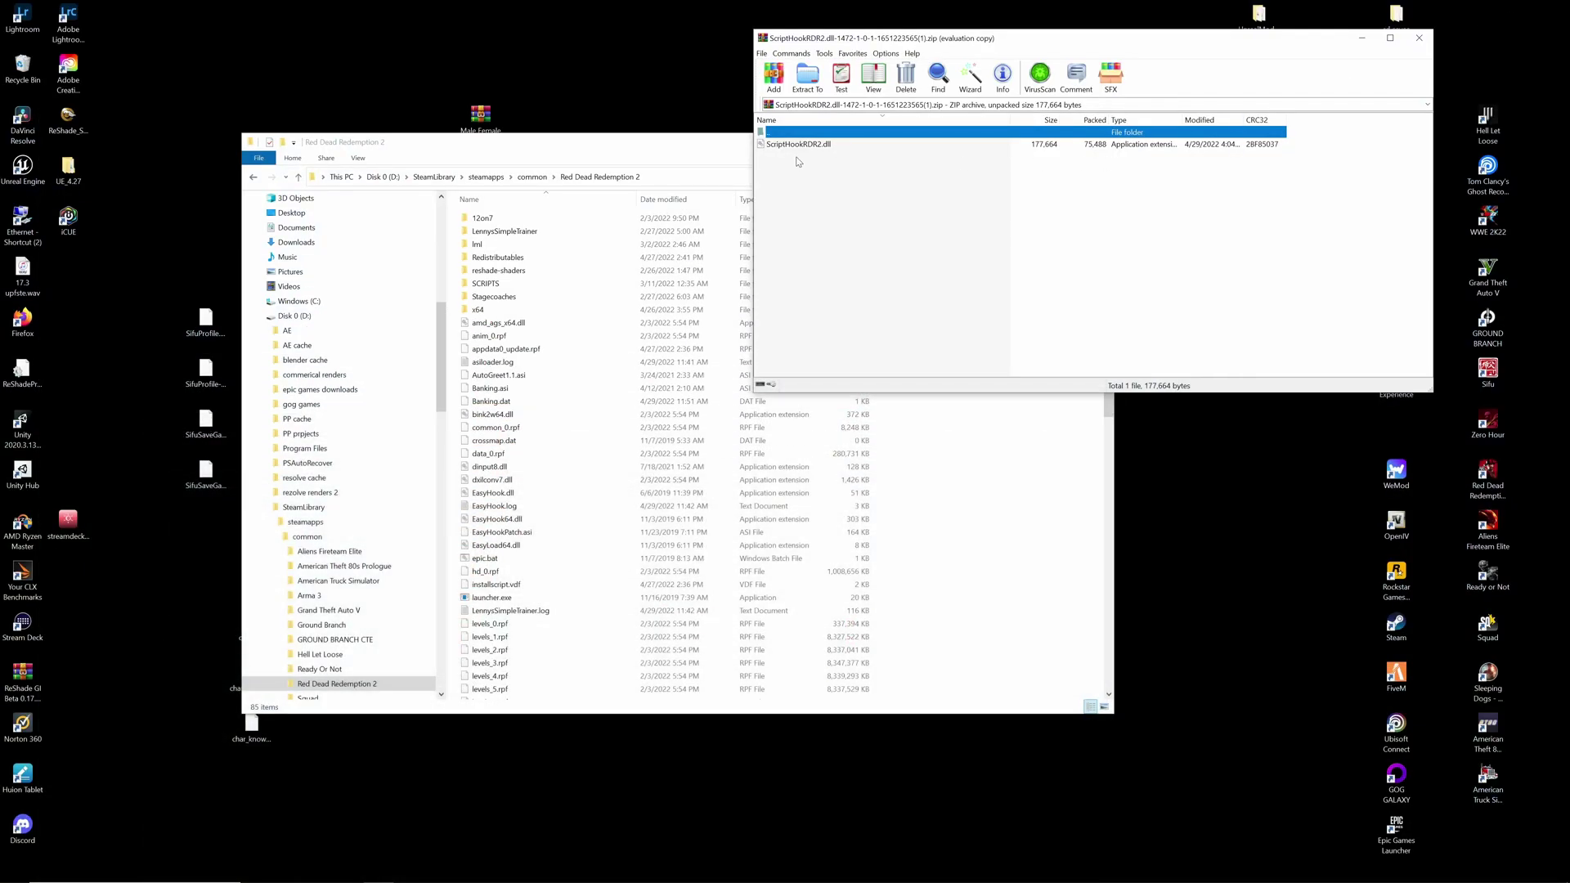
Drag ScriptHookRDR2.dll from the archive into the game folder, replacing the existing copy.
drag(814, 144, 1024, 602)
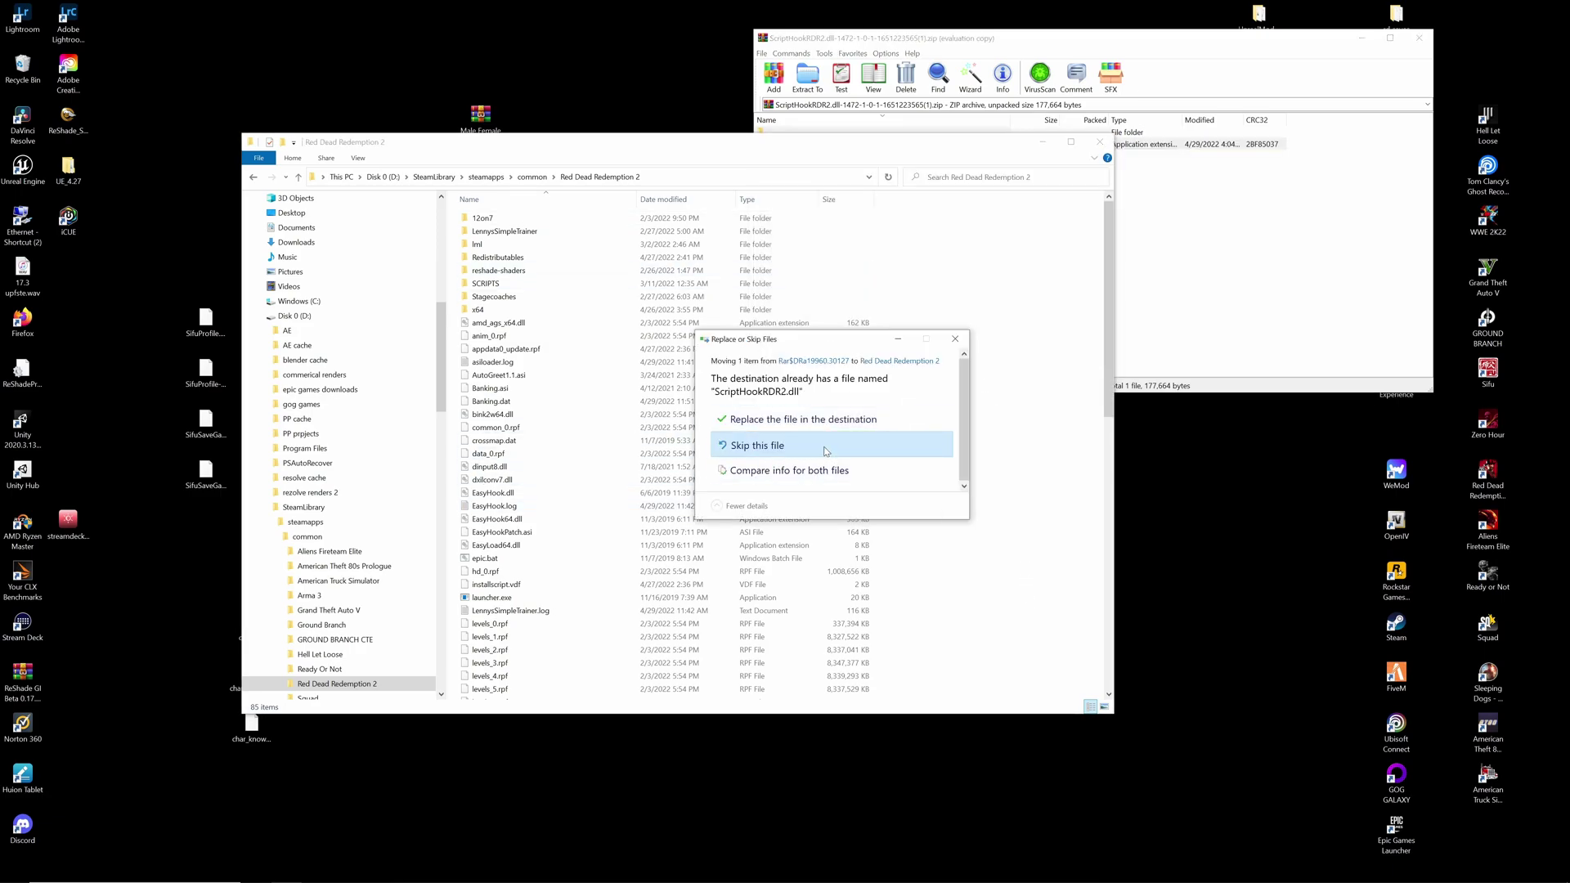
click(803, 419)
scroll(987, 525, down, 7)
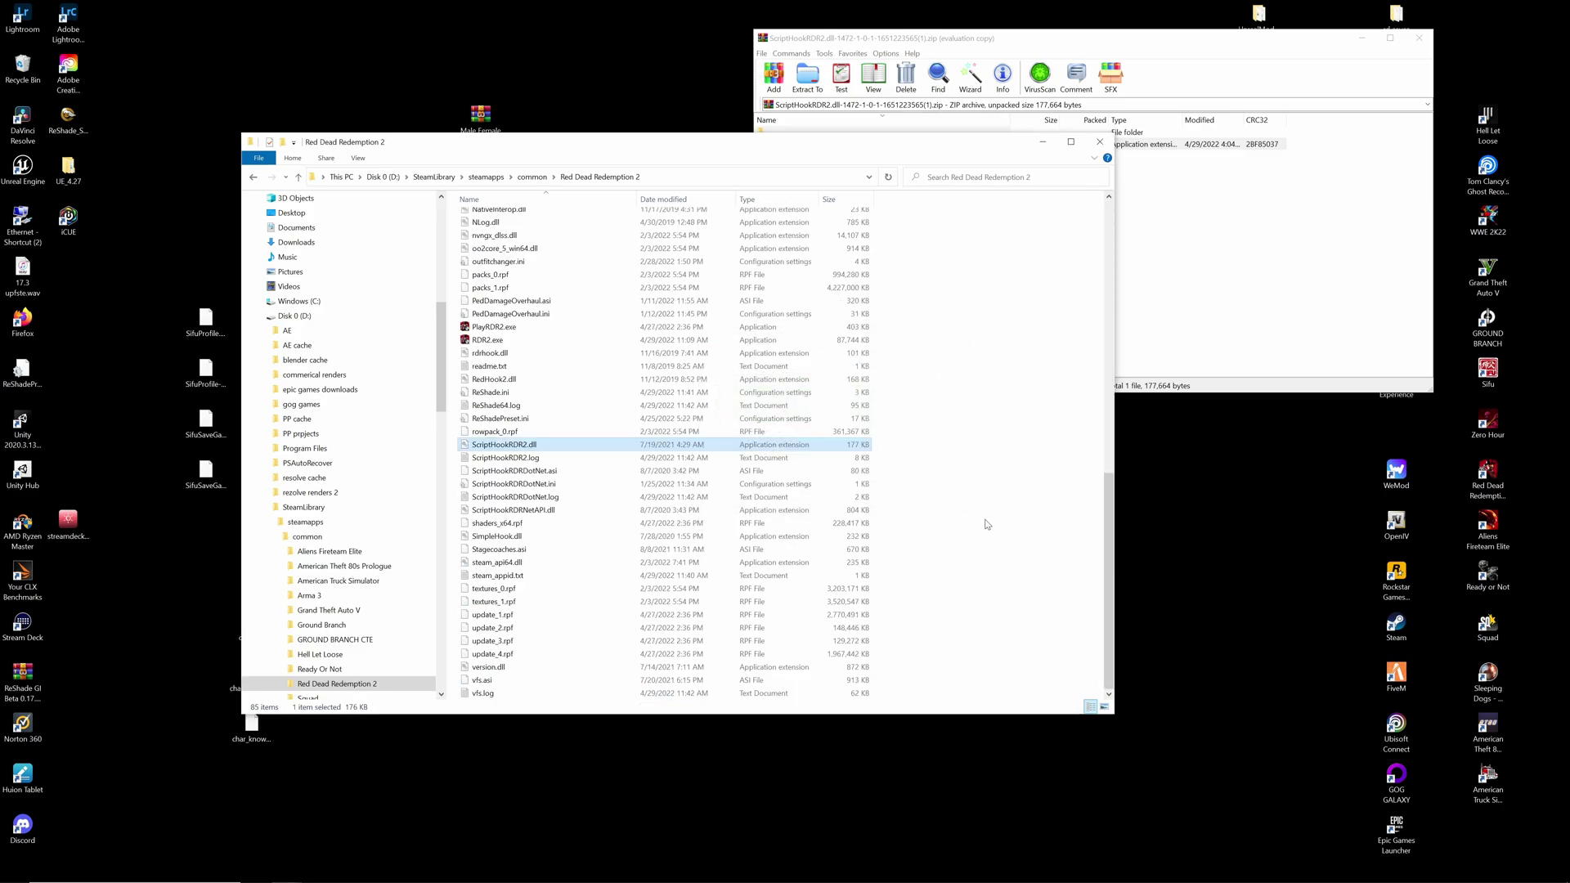
click(1202, 245)
click(989, 646)
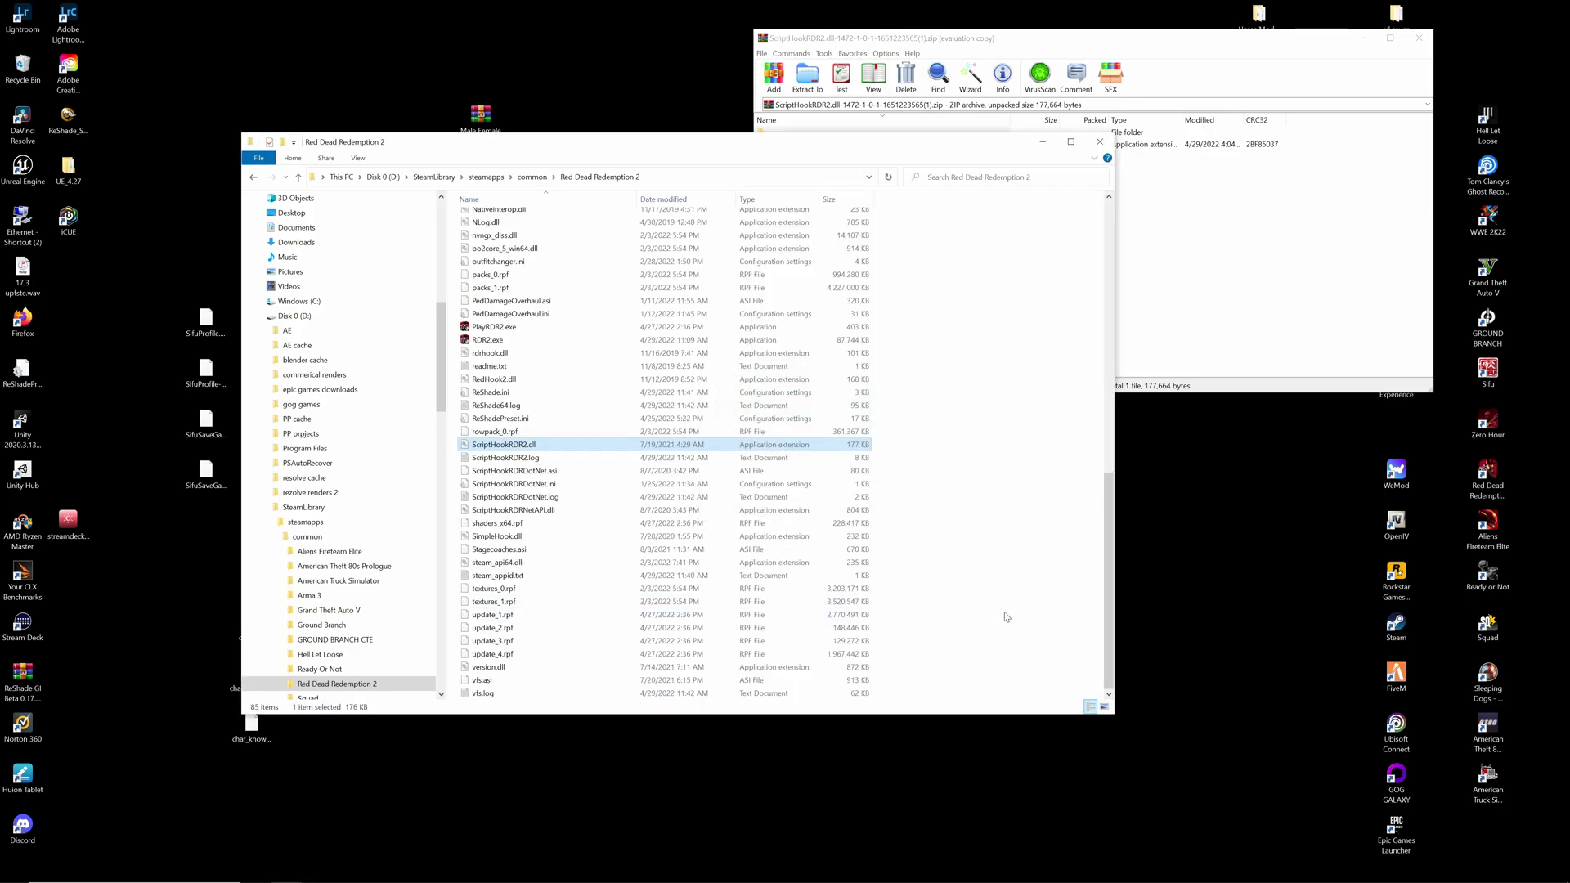
Close the game folder and WinRAR archive windows and return to Firefox.
click(1100, 142)
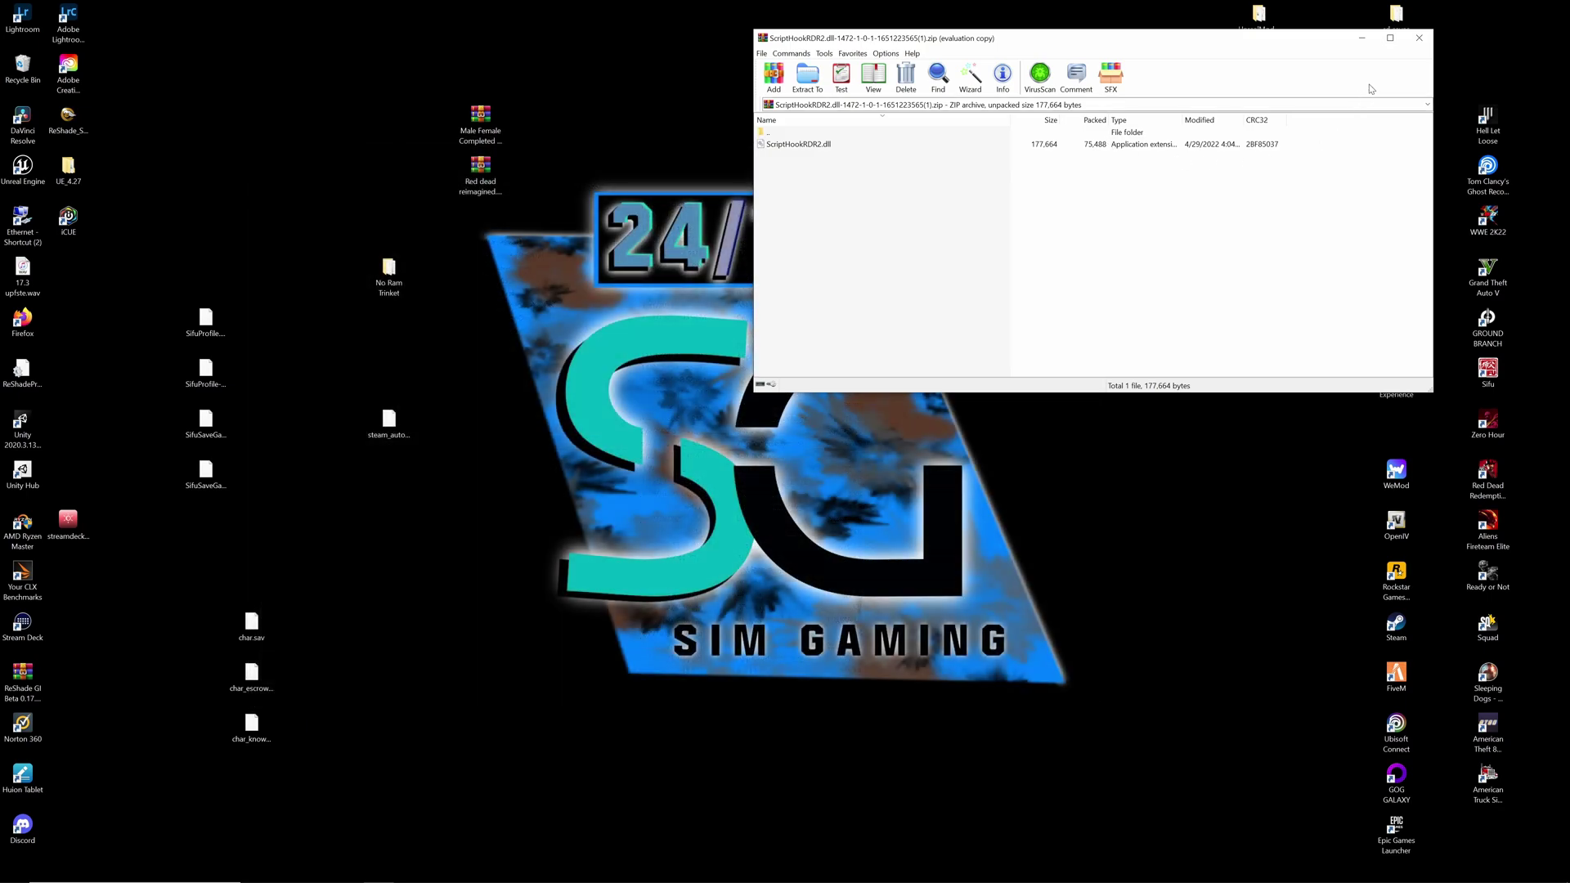
click(1414, 48)
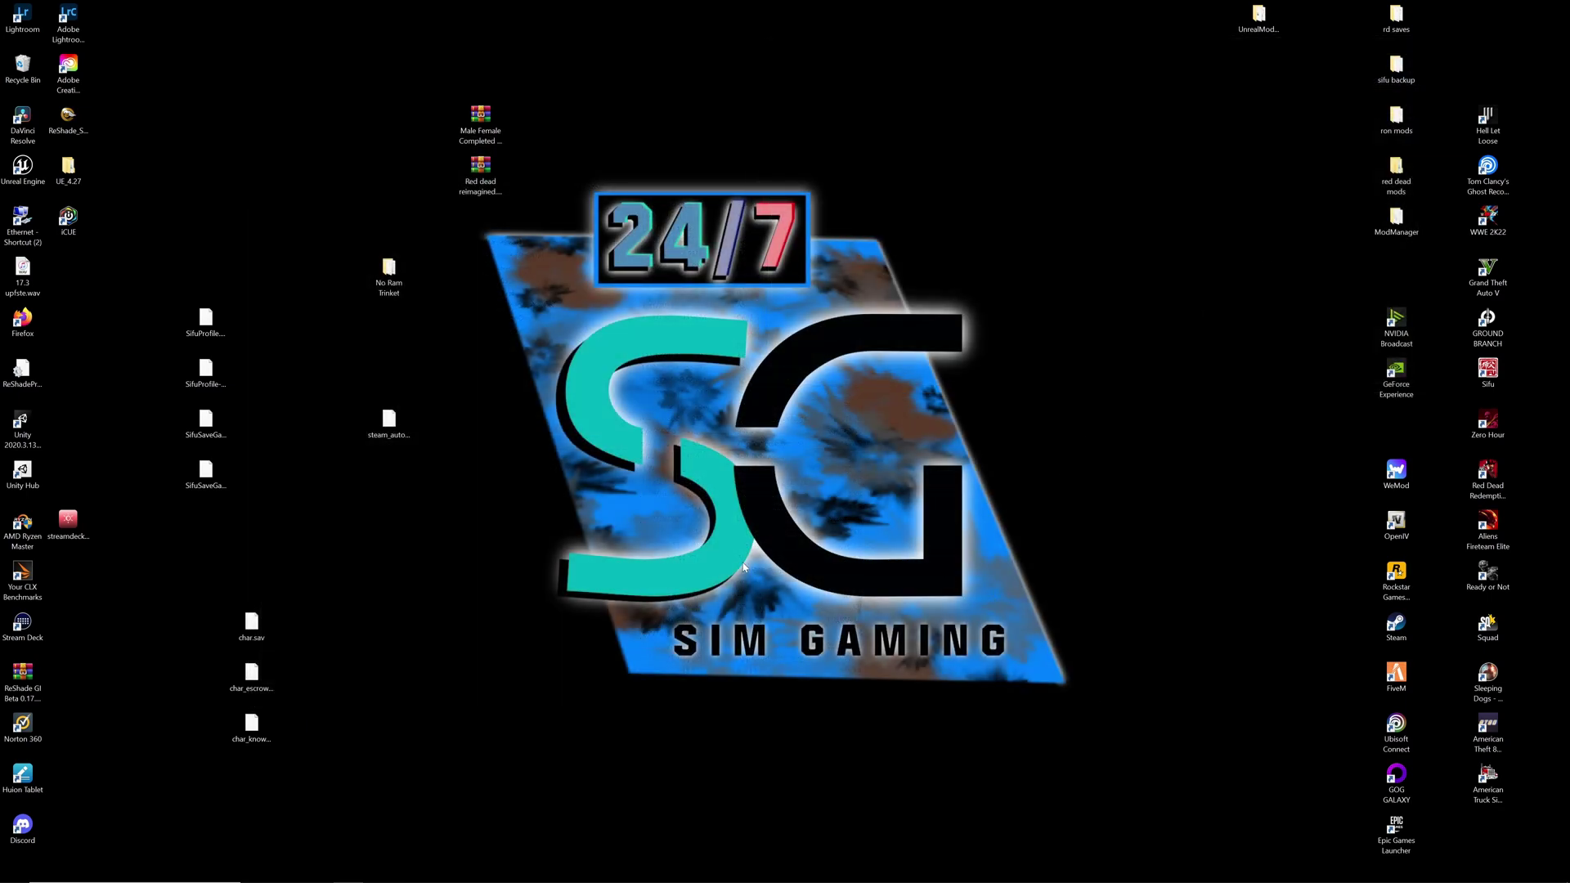
key(super)
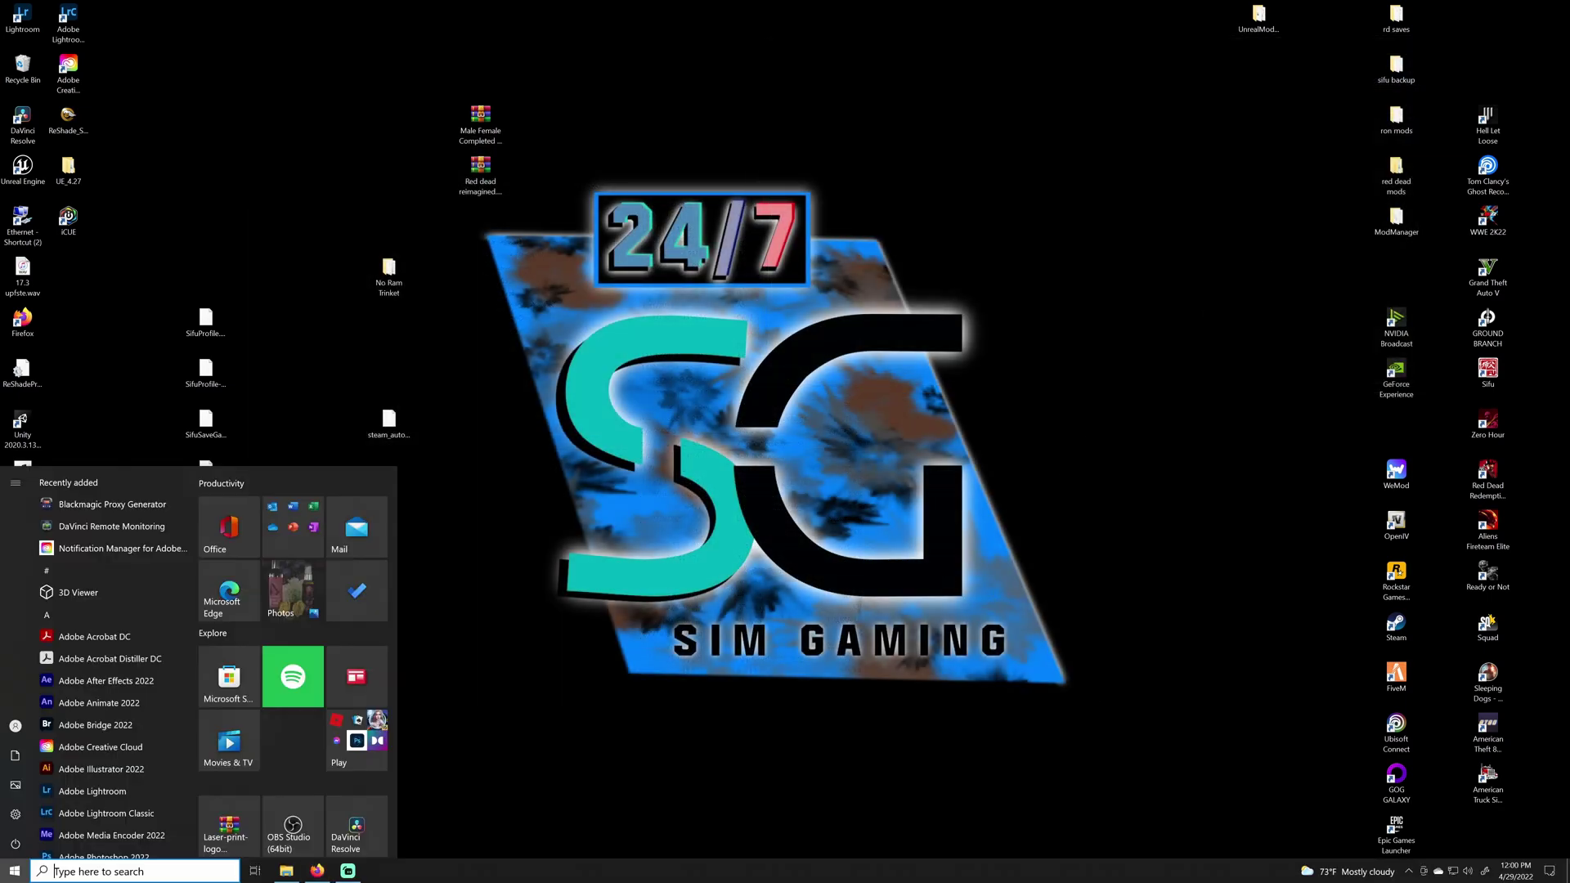
click(313, 873)
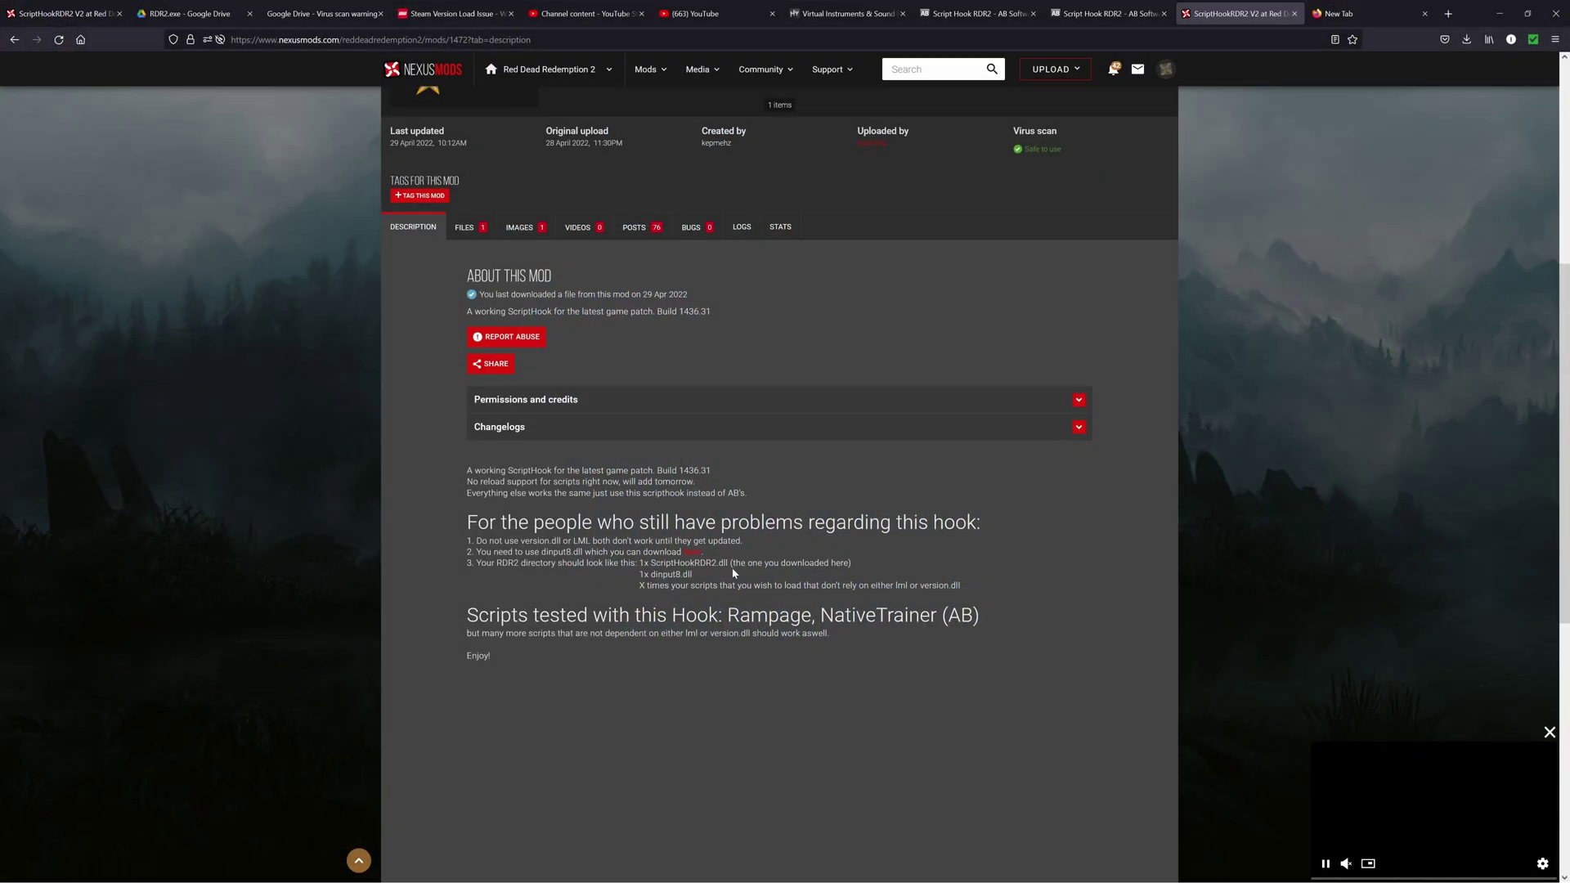
scroll(846, 344, up, 5)
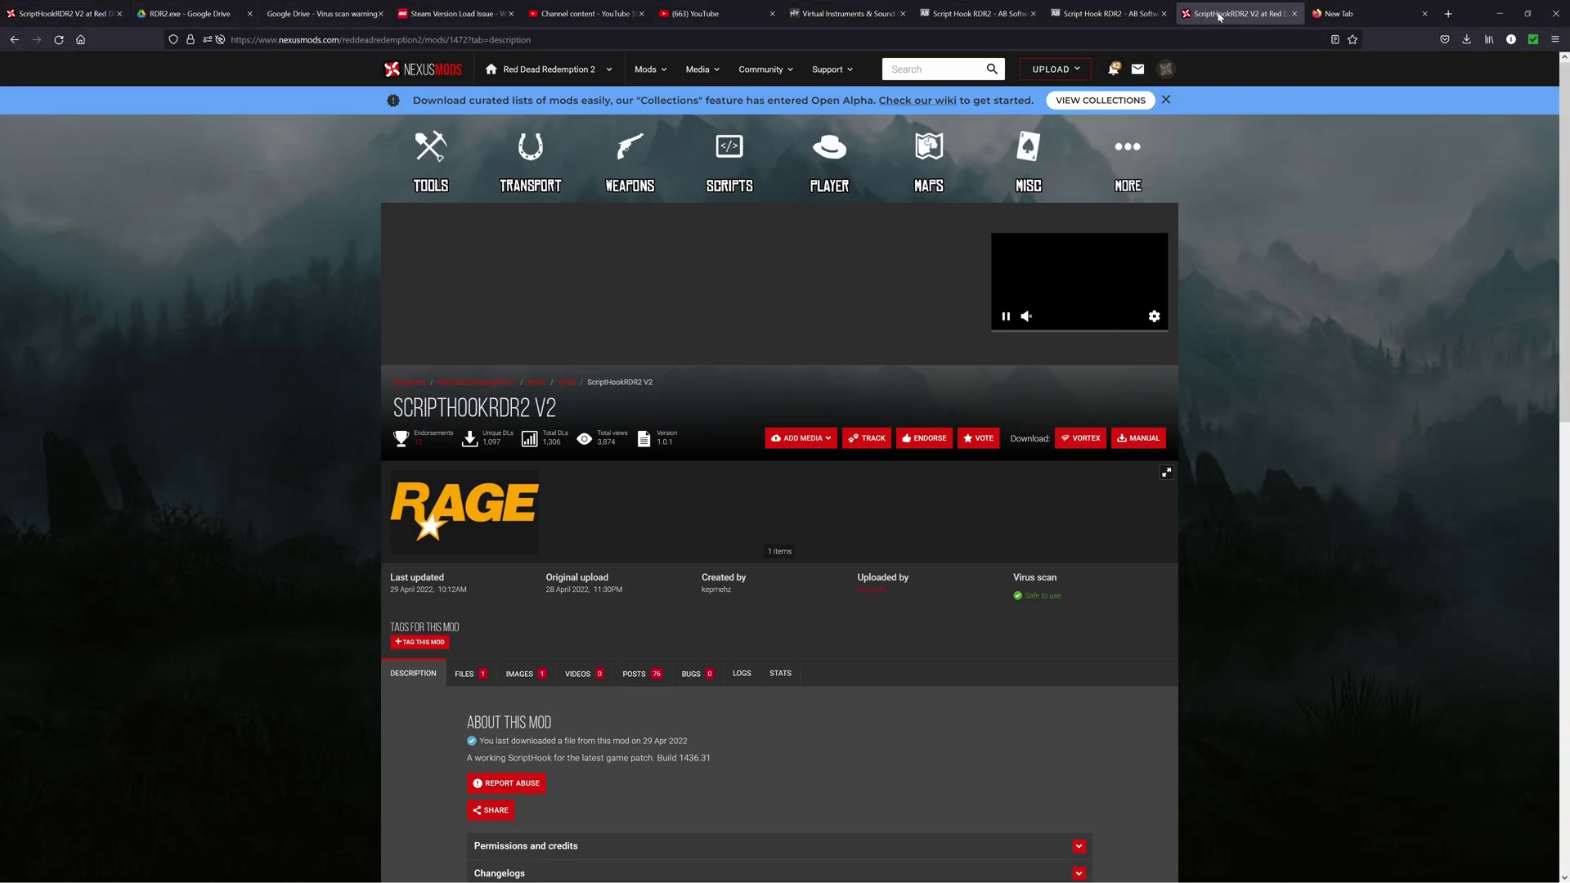
Go to Google and search for 'script hook rdr2'.
click(1162, 37)
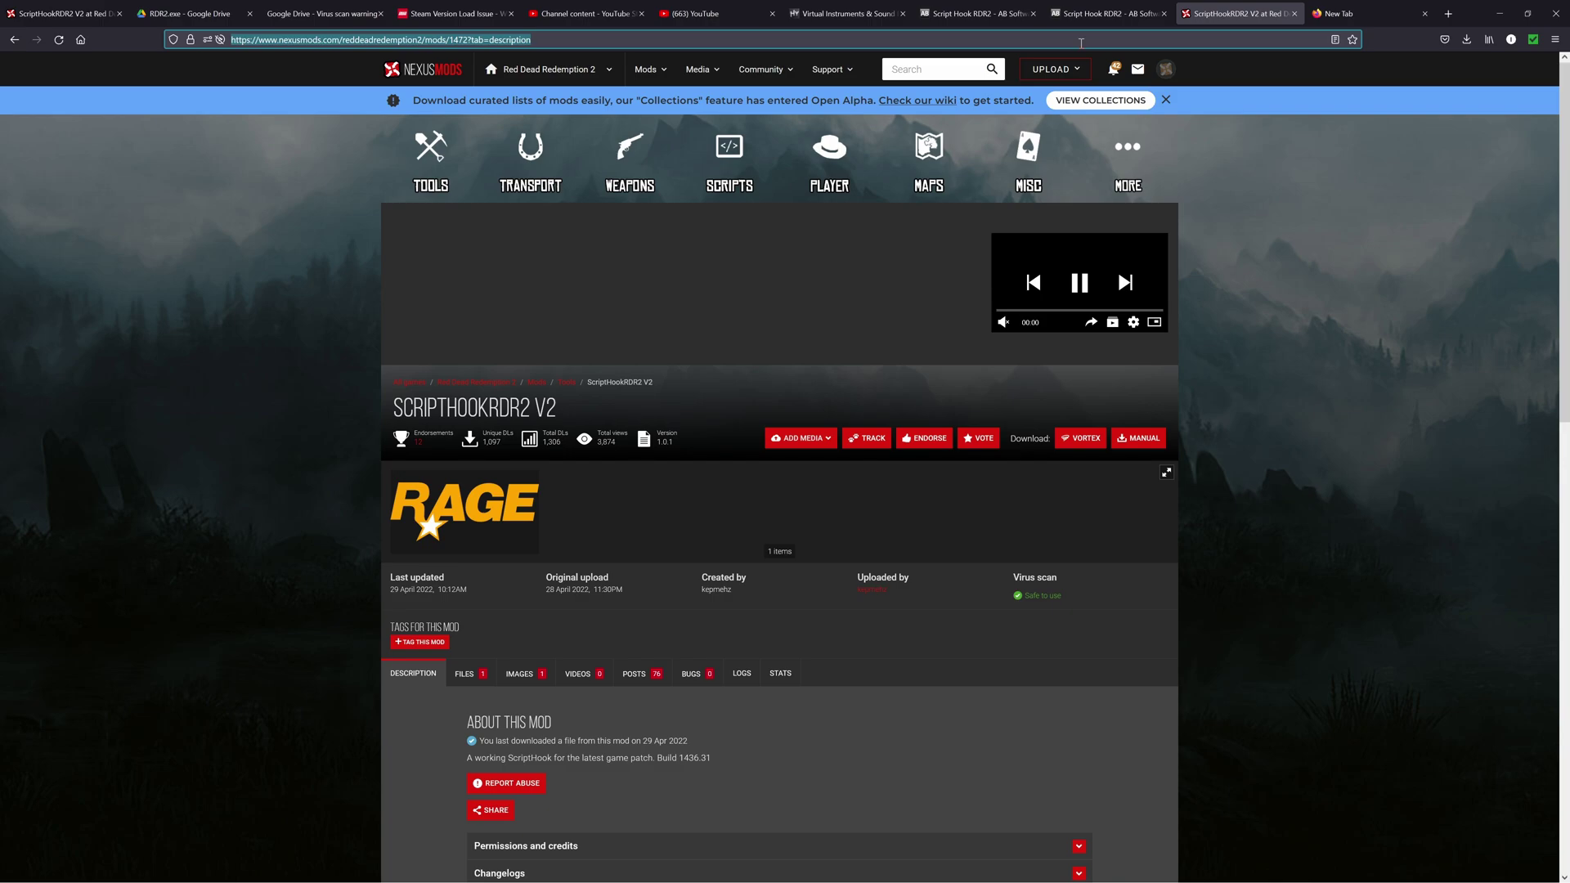
text(goo)
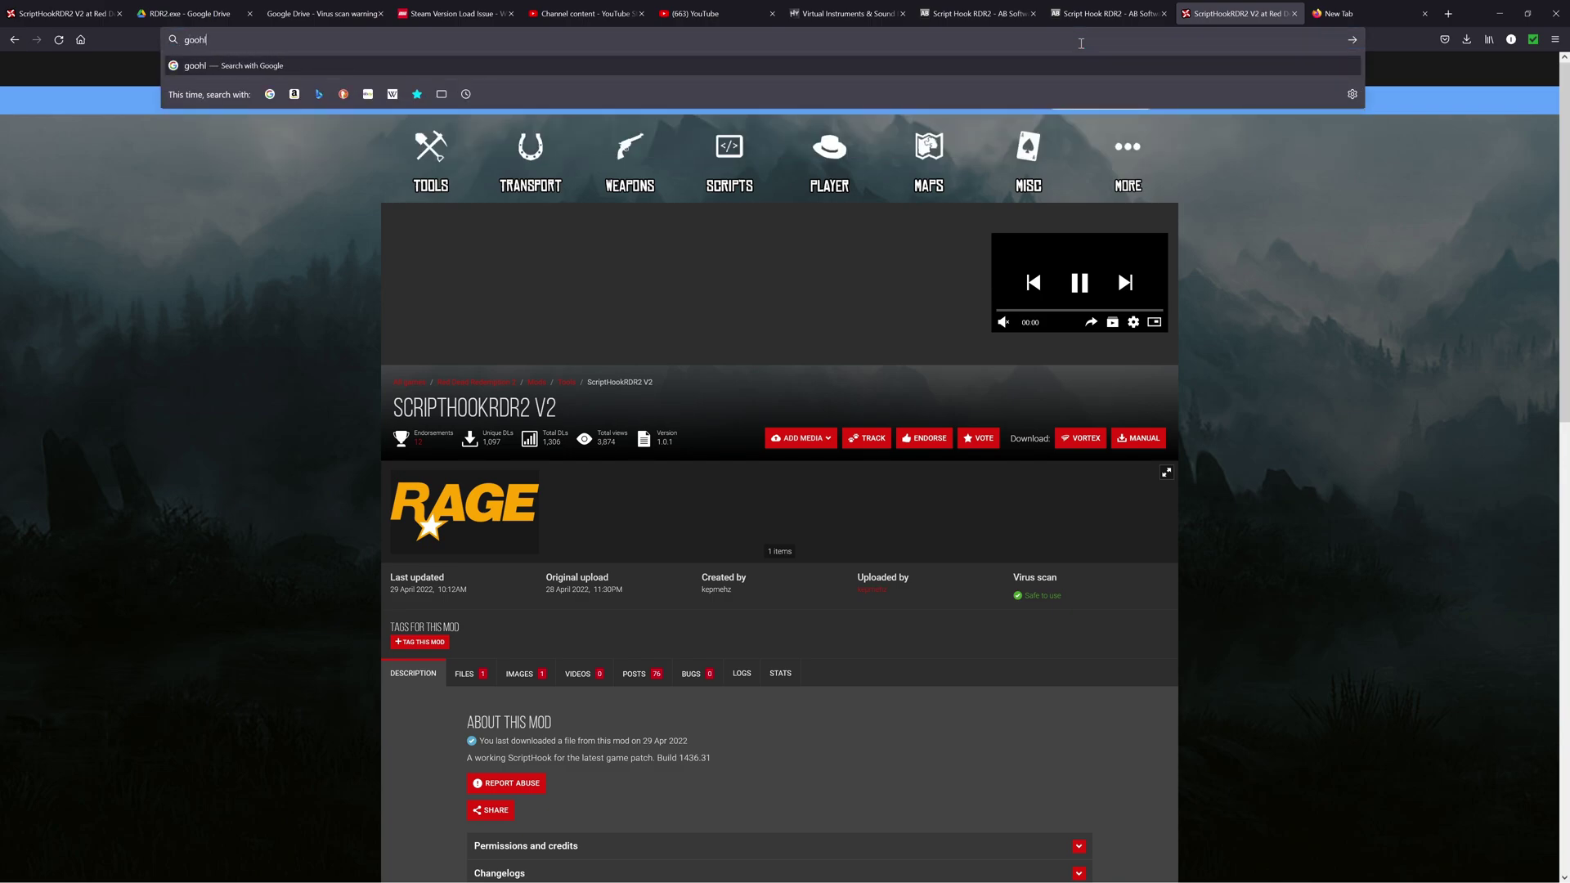
text(le.comn)
key(Return)
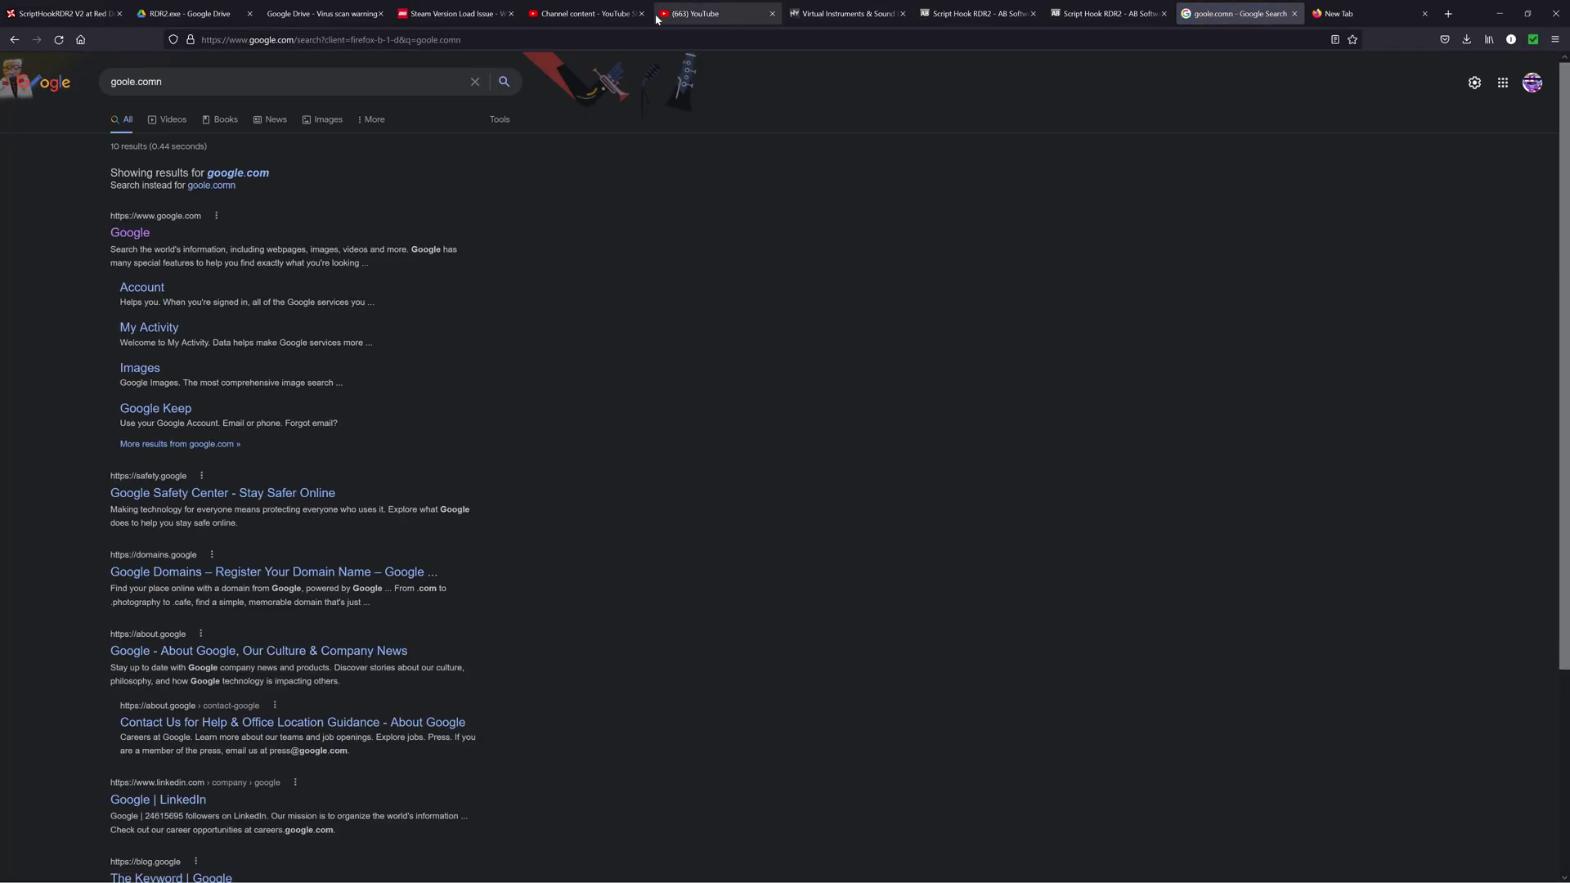
click(219, 197)
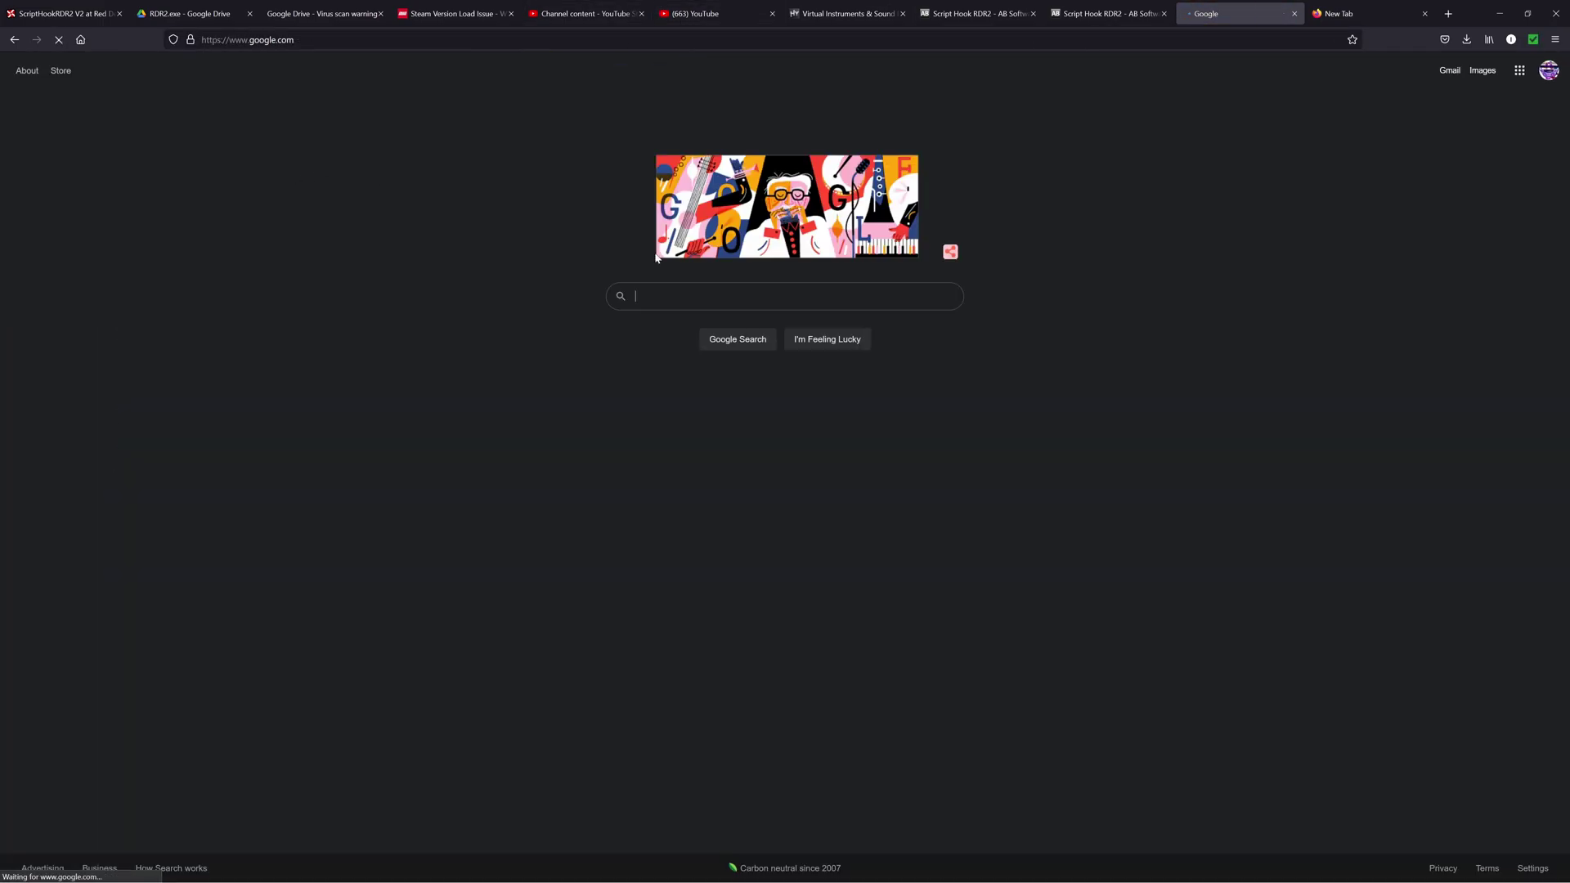
click(849, 299)
text(sc)
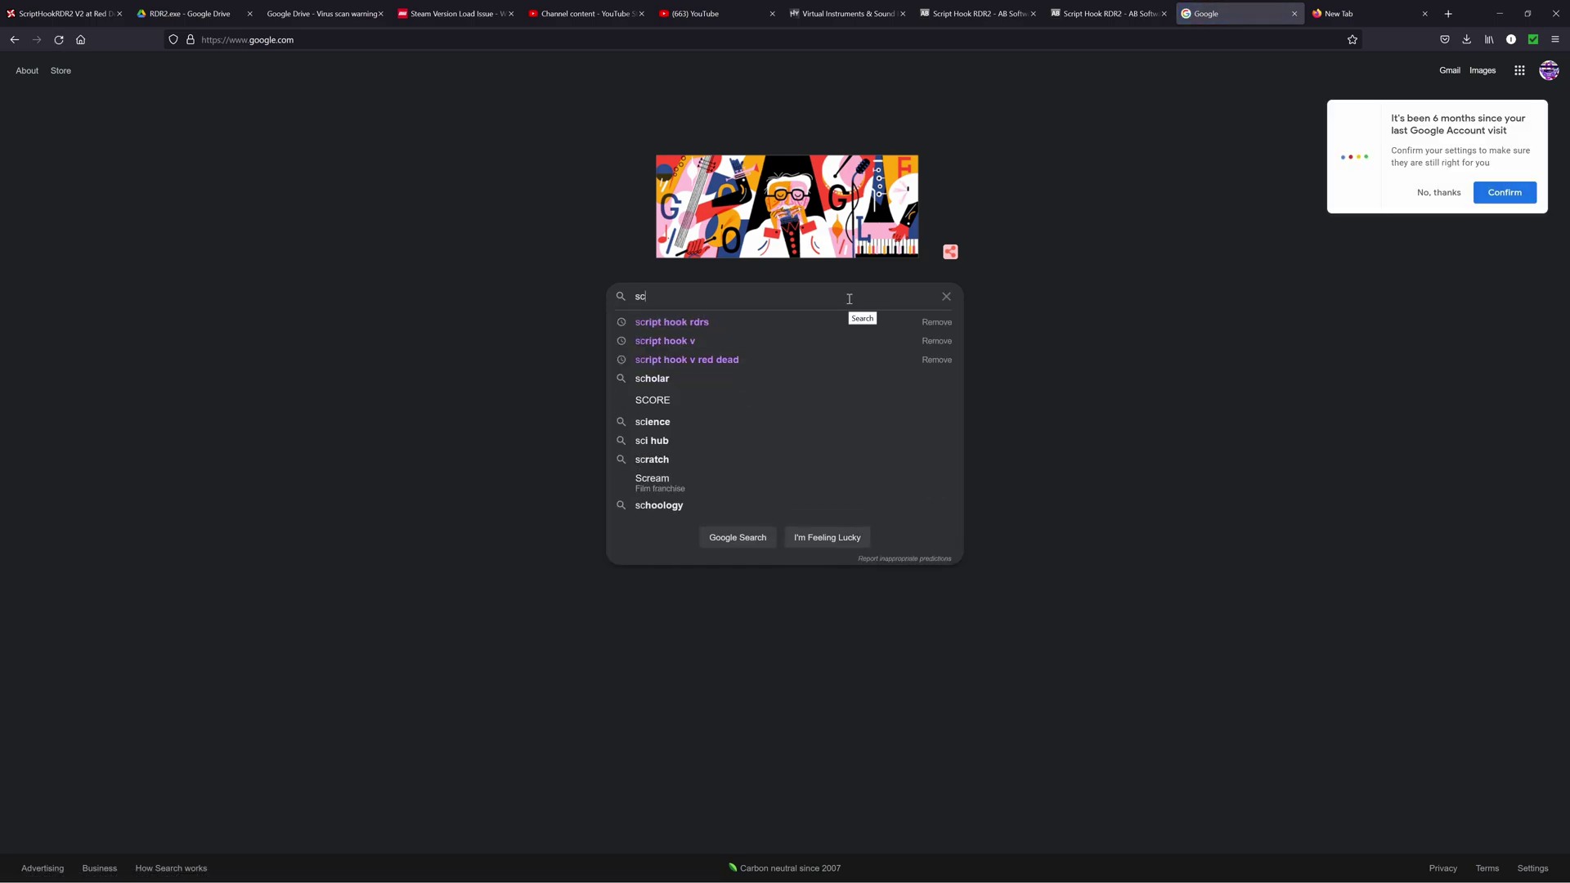
text(ript hook rdr2)
key(Return)
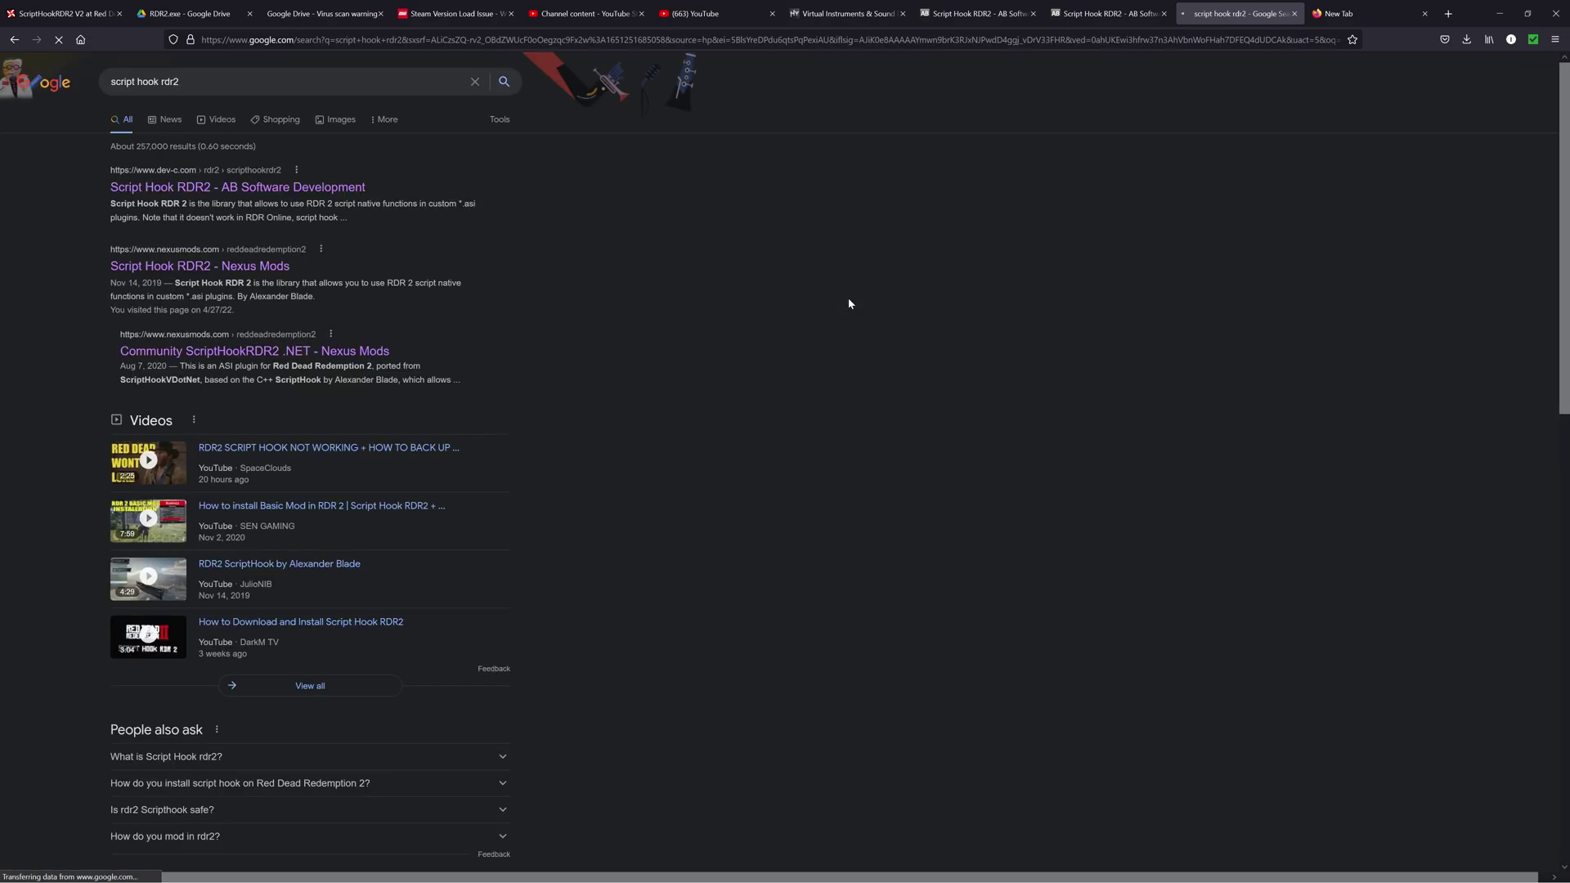
Open the dev-c.com result, follow the 'Script Hook RDR2 is released' post, and download the zip.
click(175, 191)
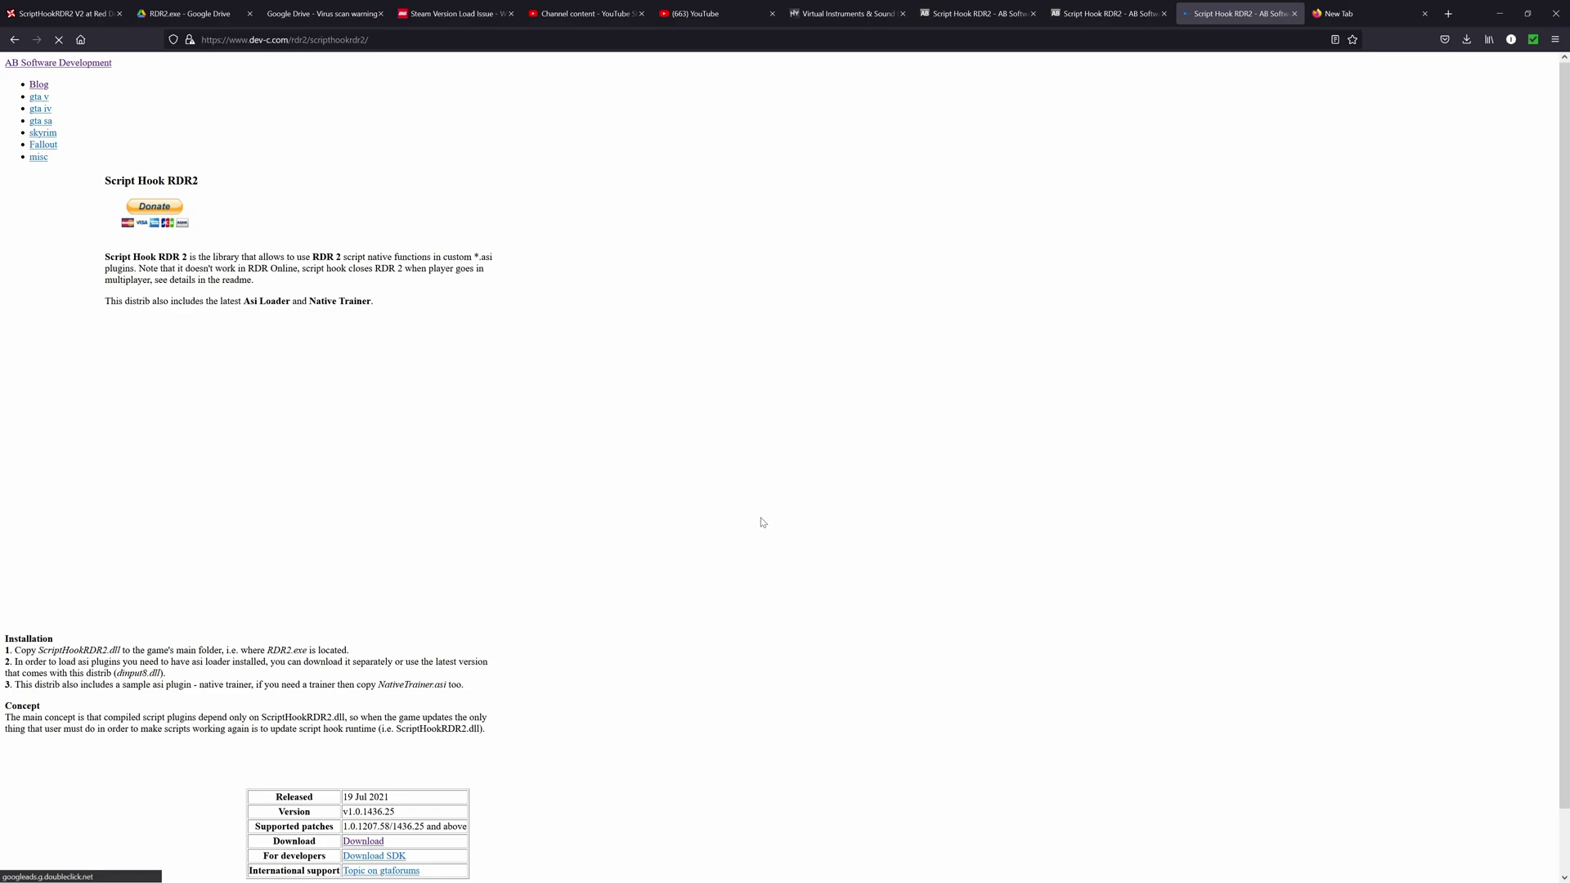
scroll(605, 539, down, 1)
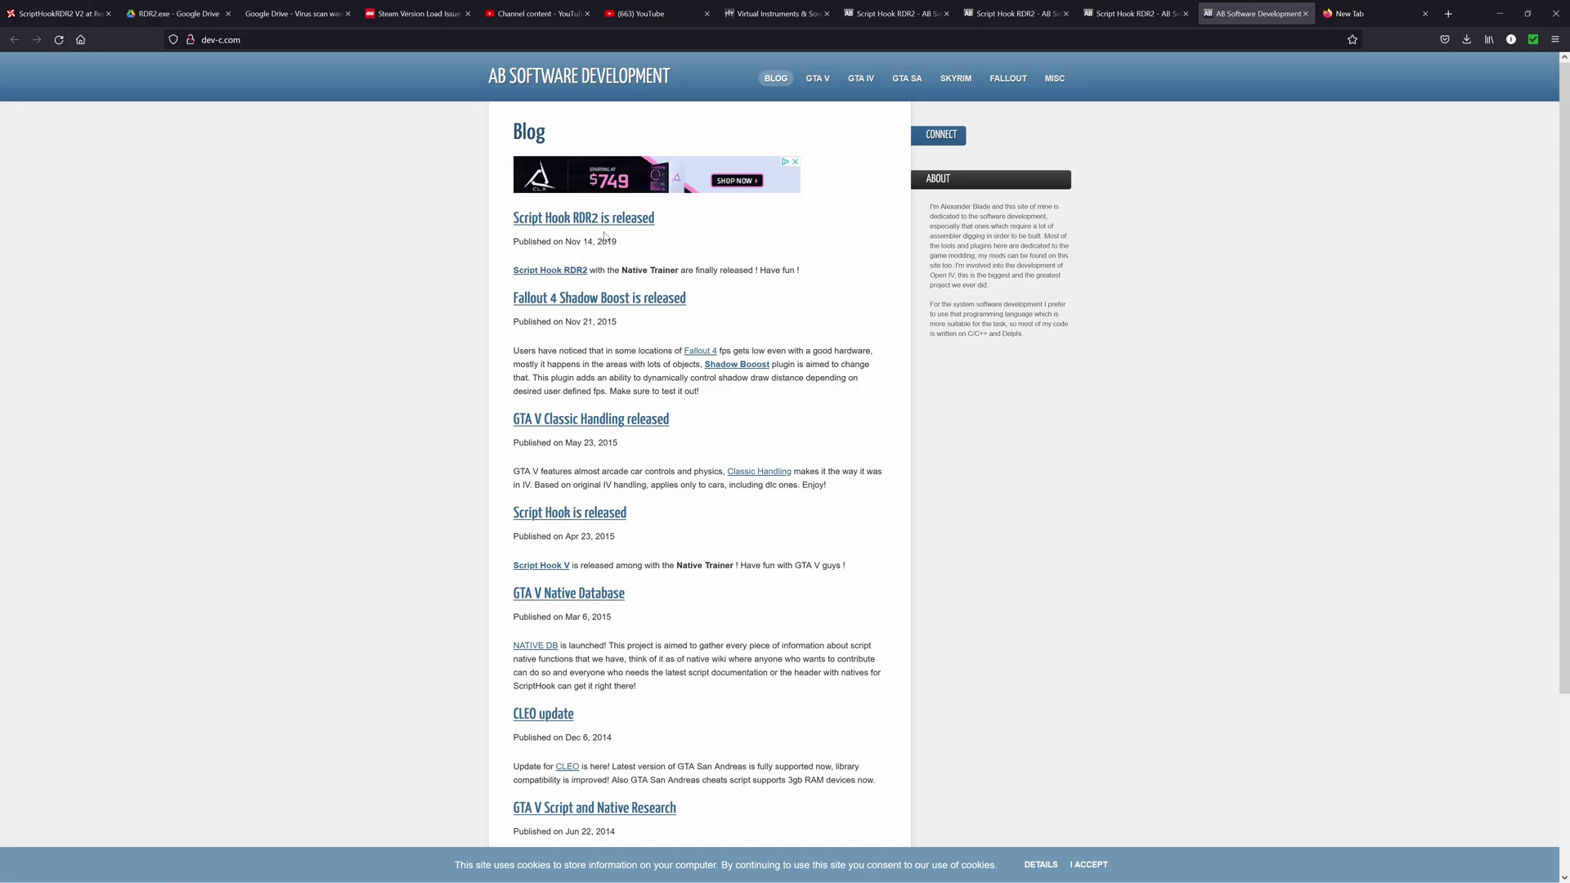
scroll(380, 370, down, 2)
scroll(595, 319, up, 2)
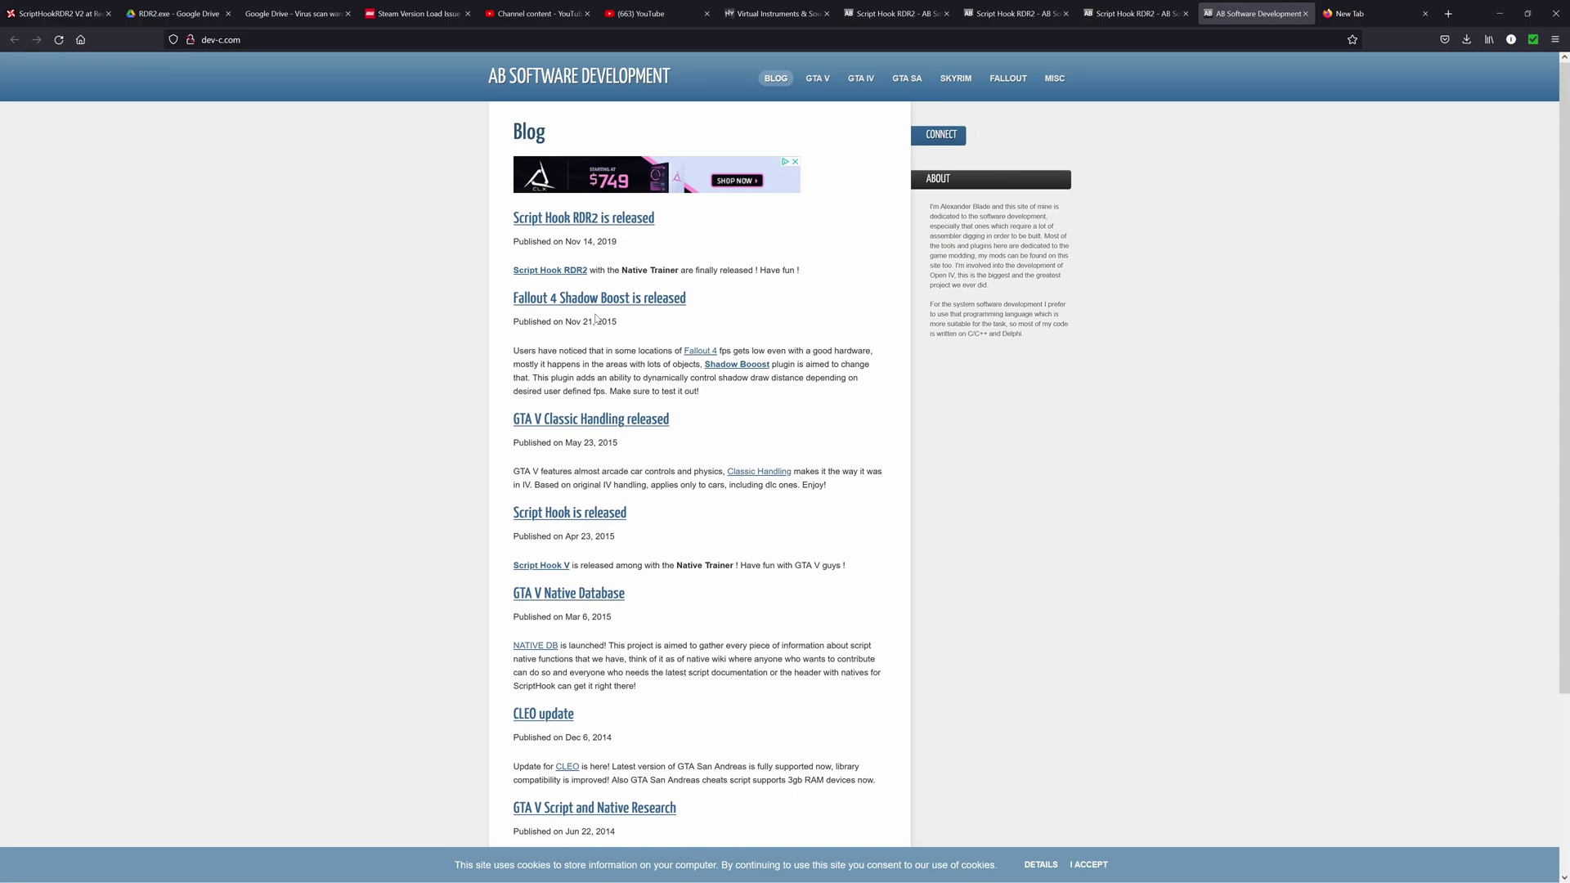
click(581, 218)
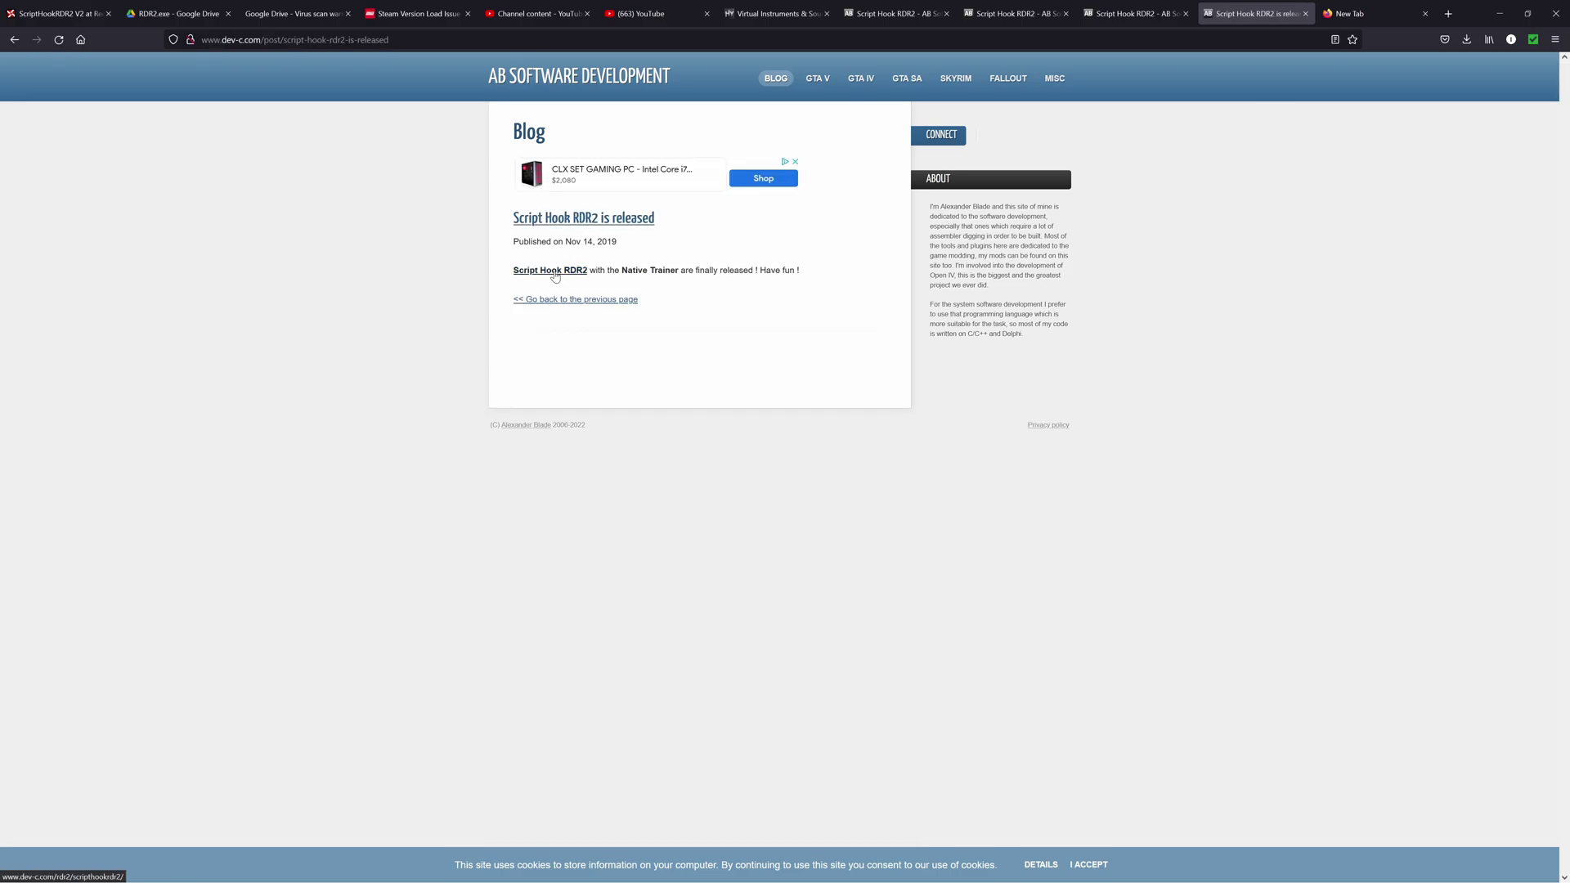
click(554, 273)
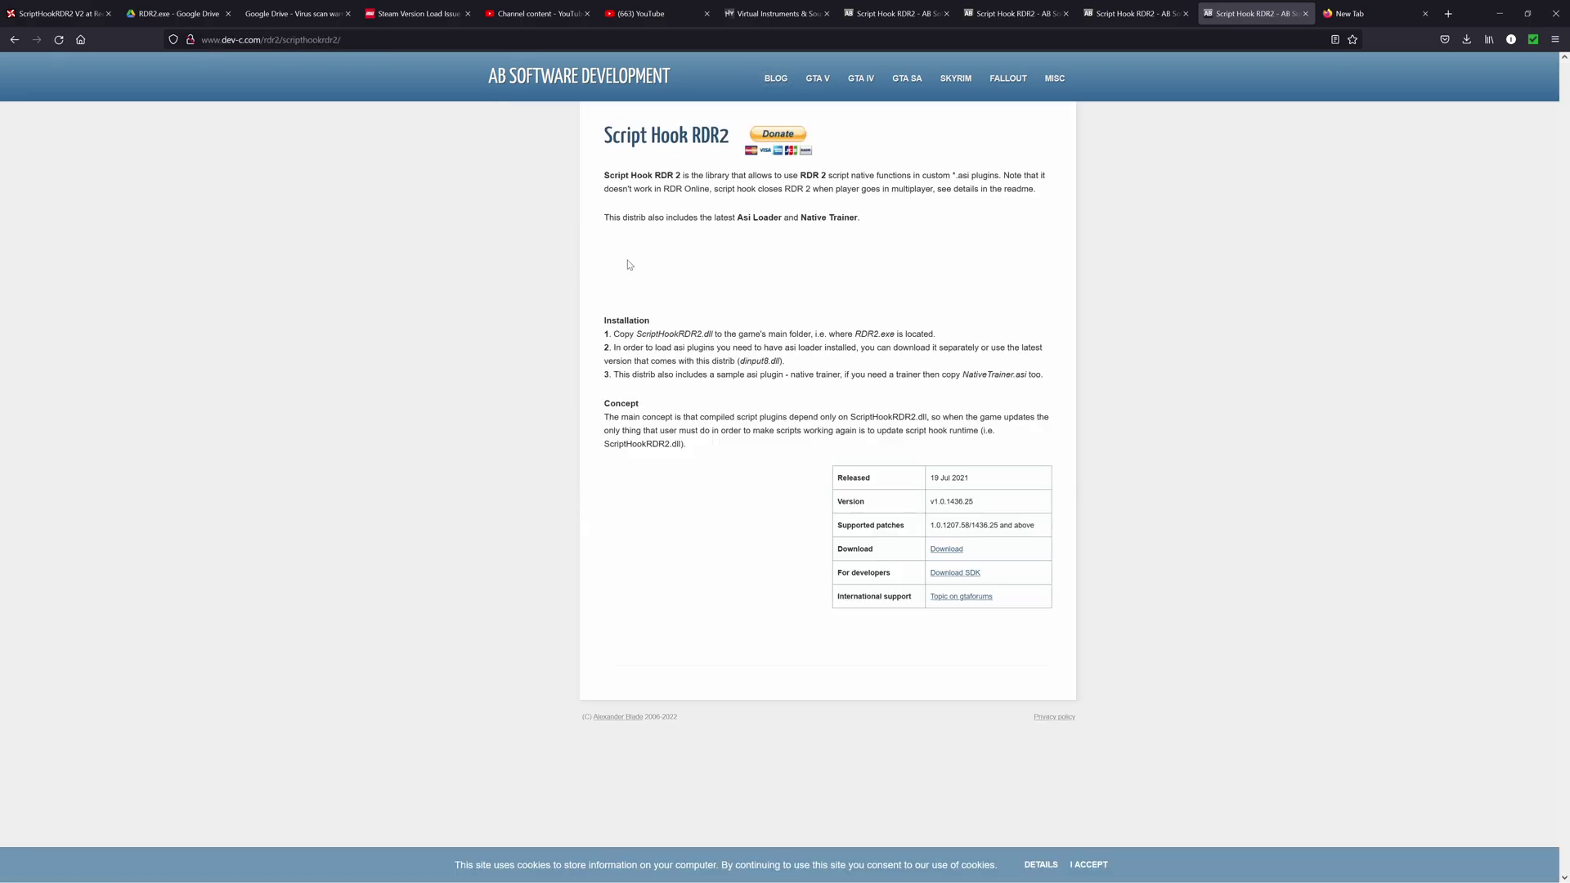
click(946, 548)
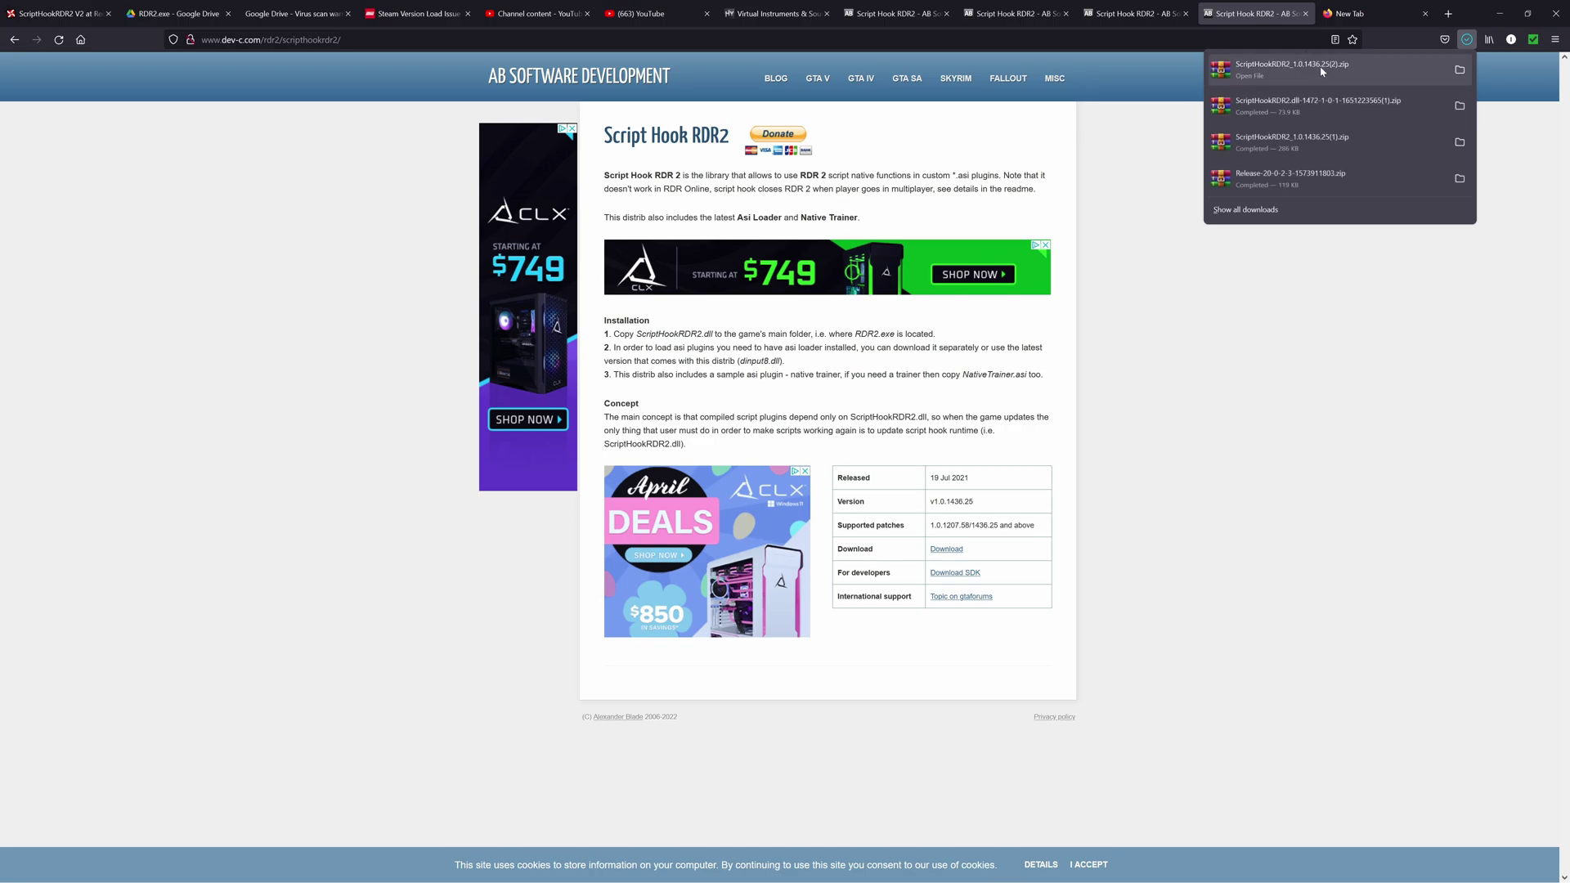
Open ScriptHookRDR2_1.0.1436.25(2).zip in WinRAR and browse into its bin folder.
click(1407, 74)
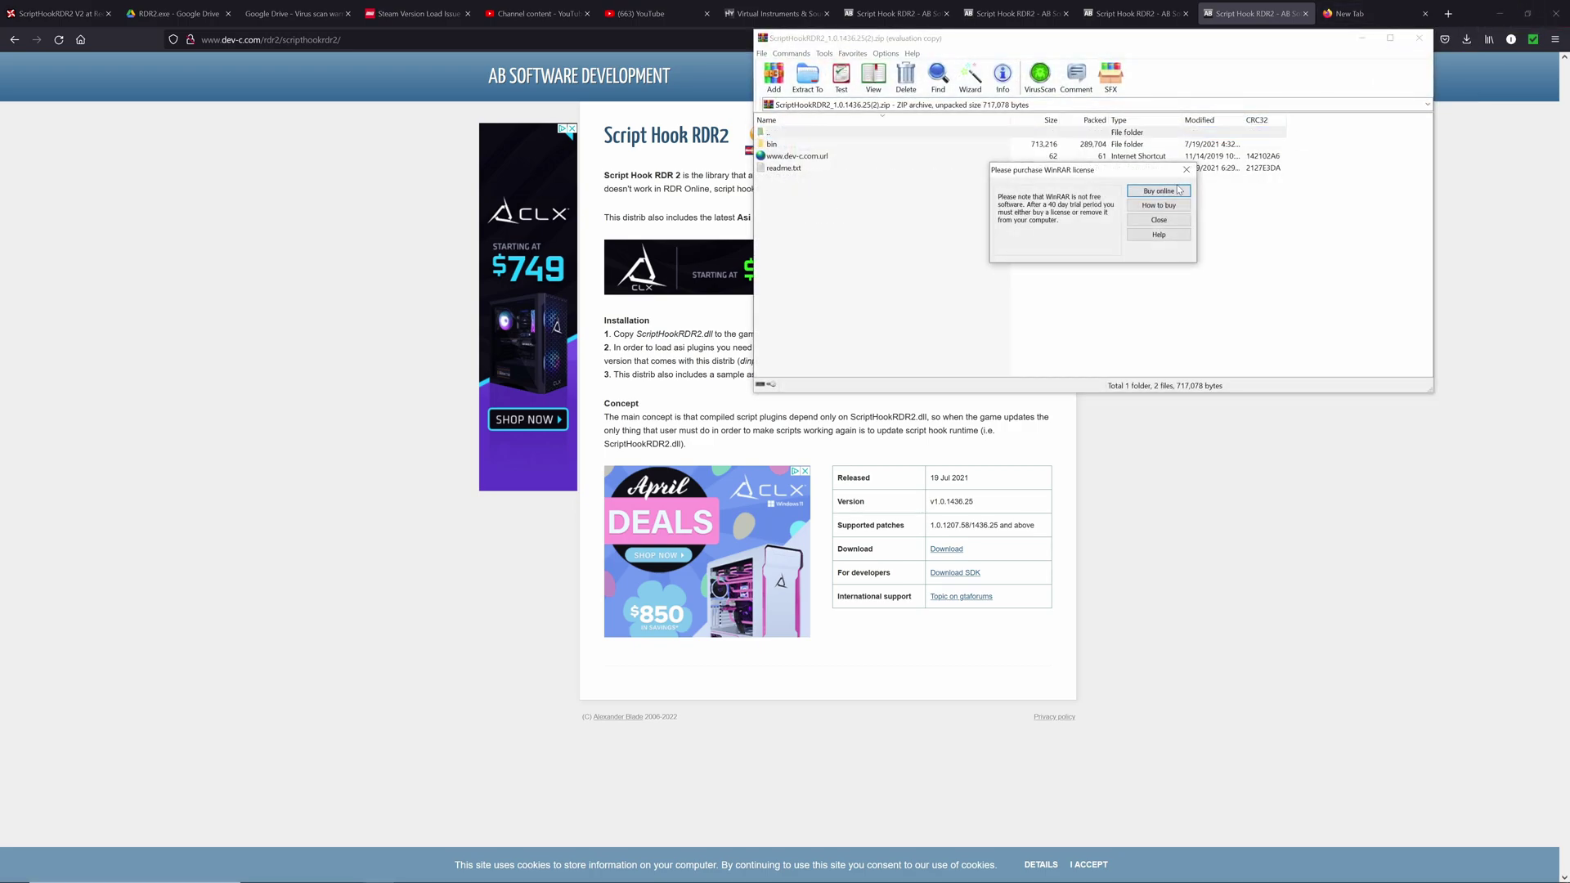
key(Escape)
click(1488, 10)
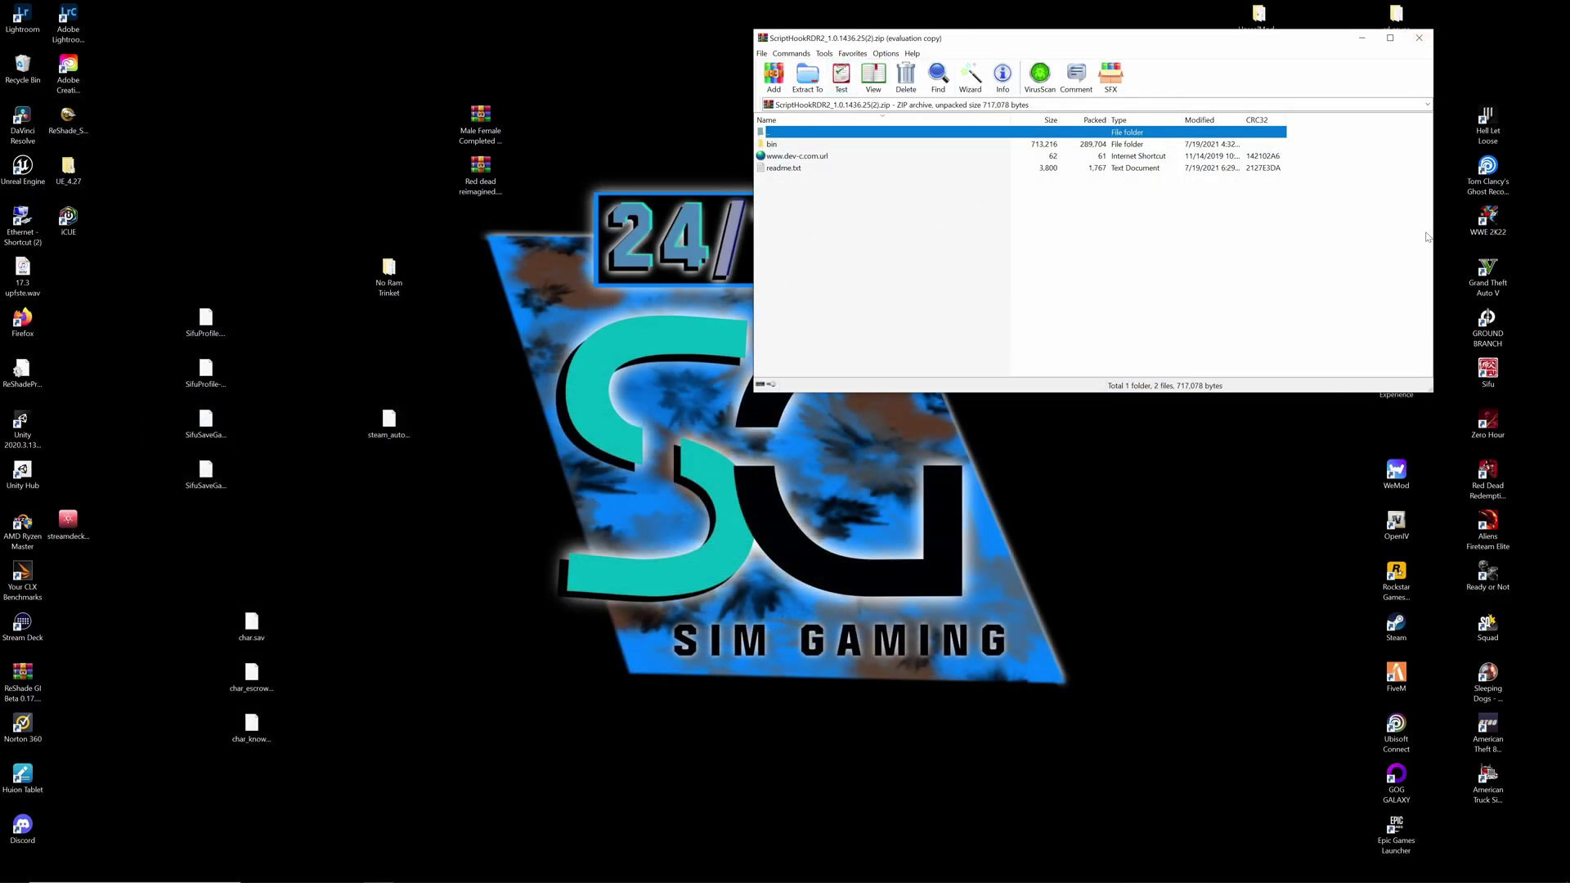
drag(1219, 47, 1167, 54)
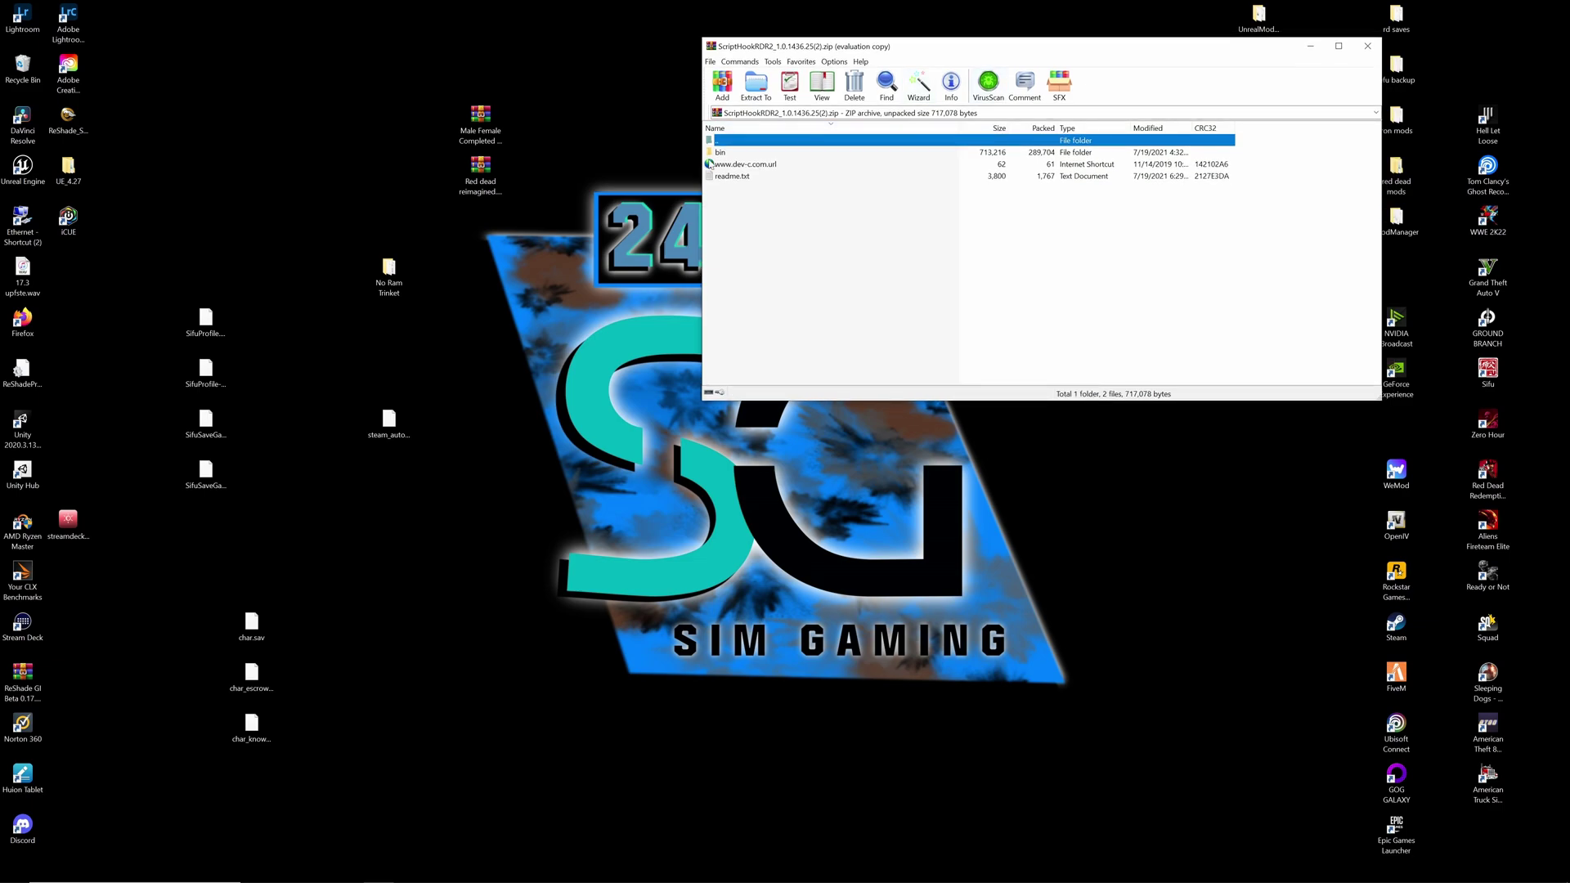
double_click(727, 153)
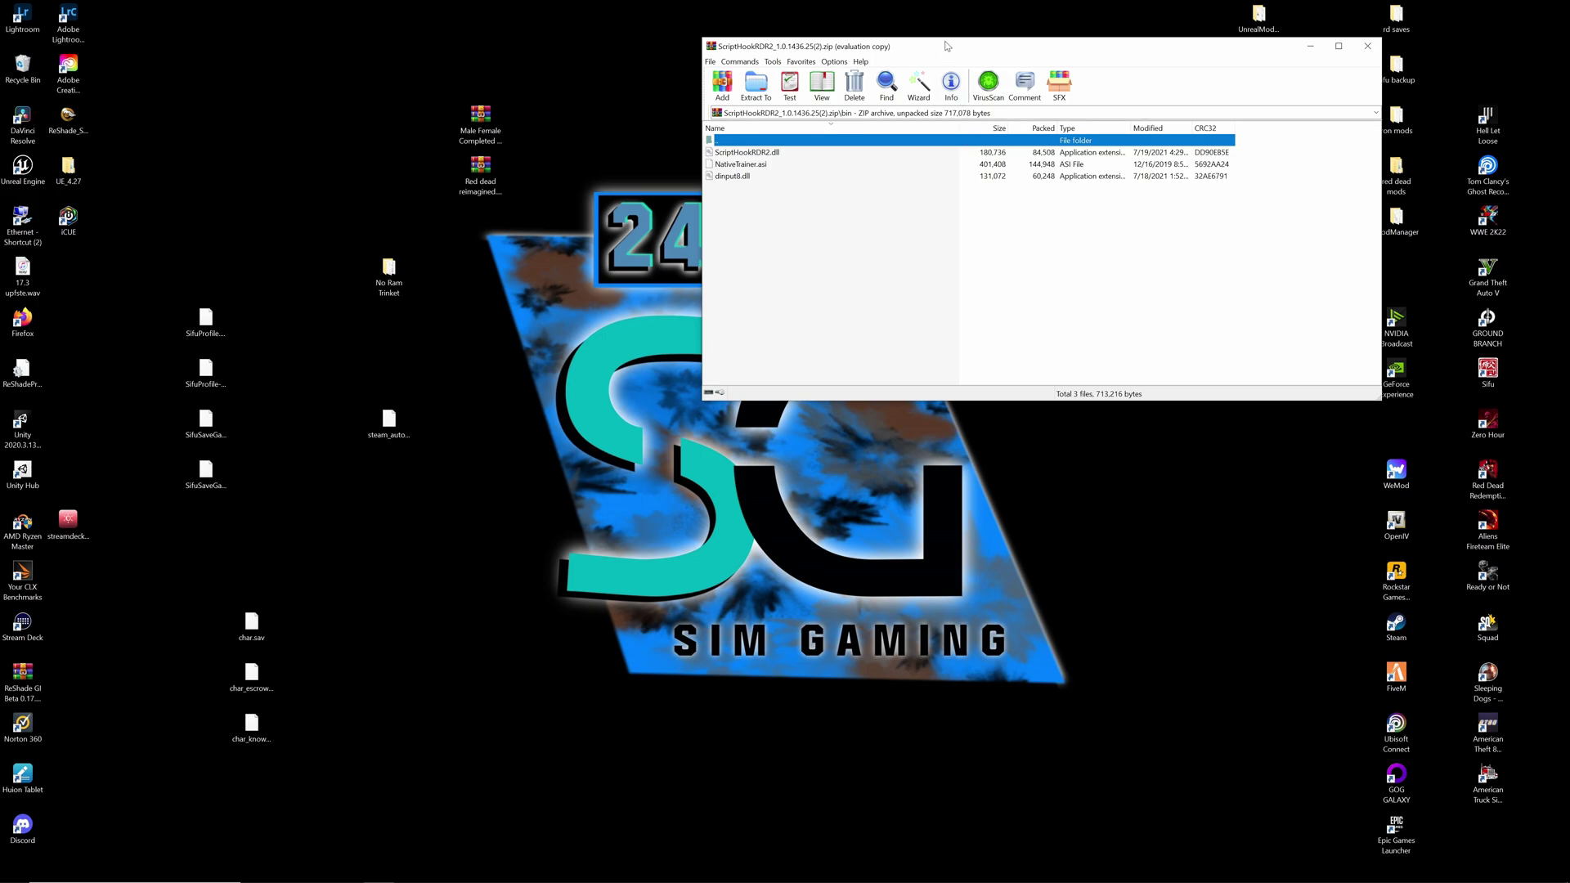
drag(946, 46, 998, 22)
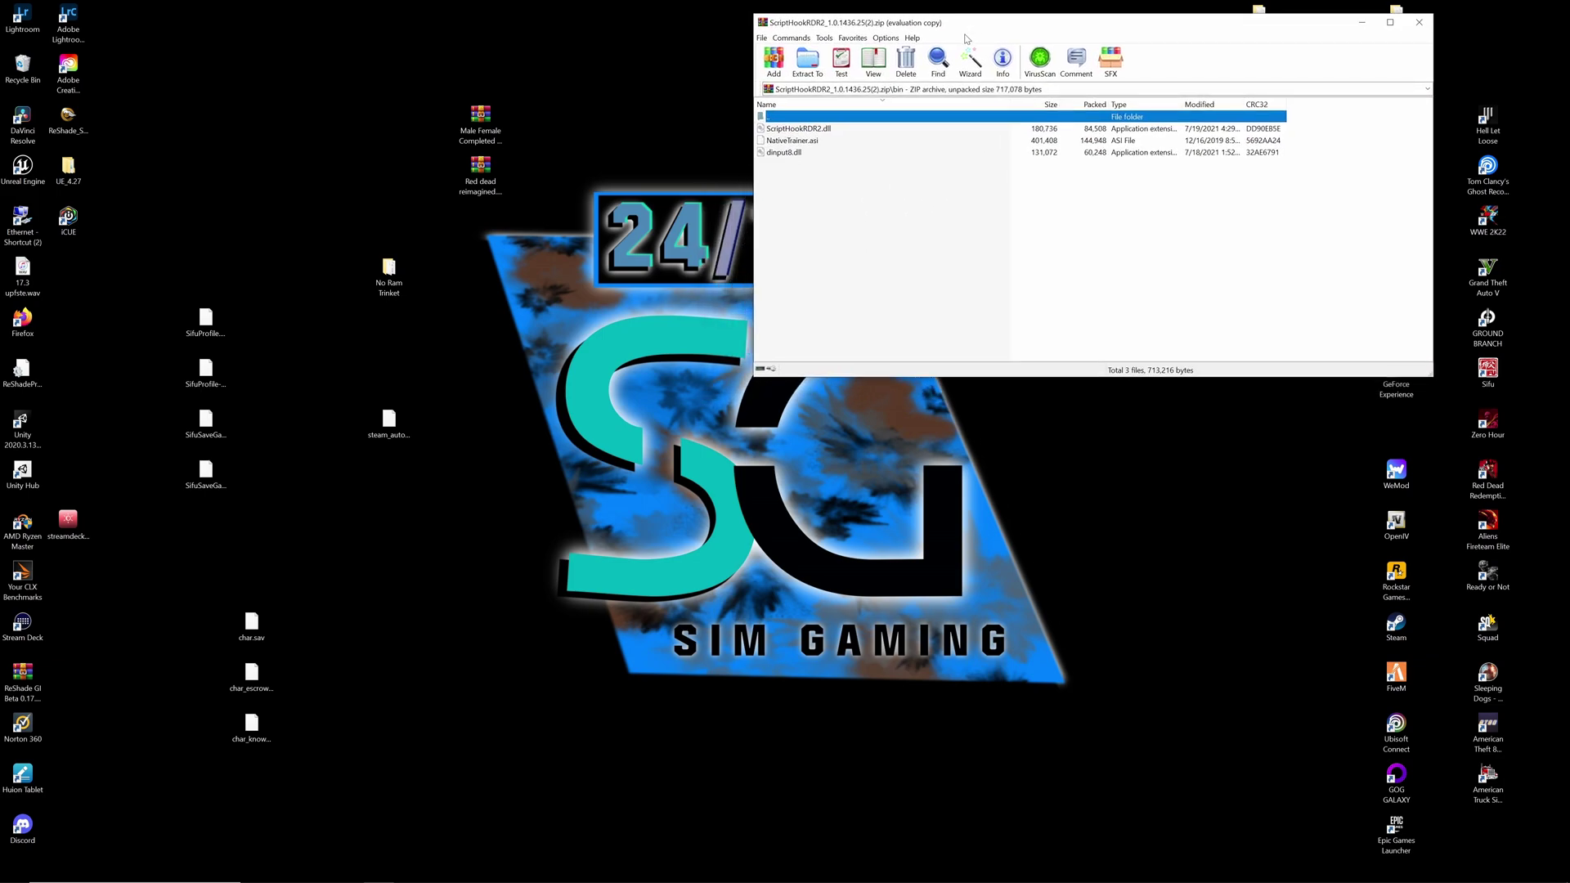
key(super)
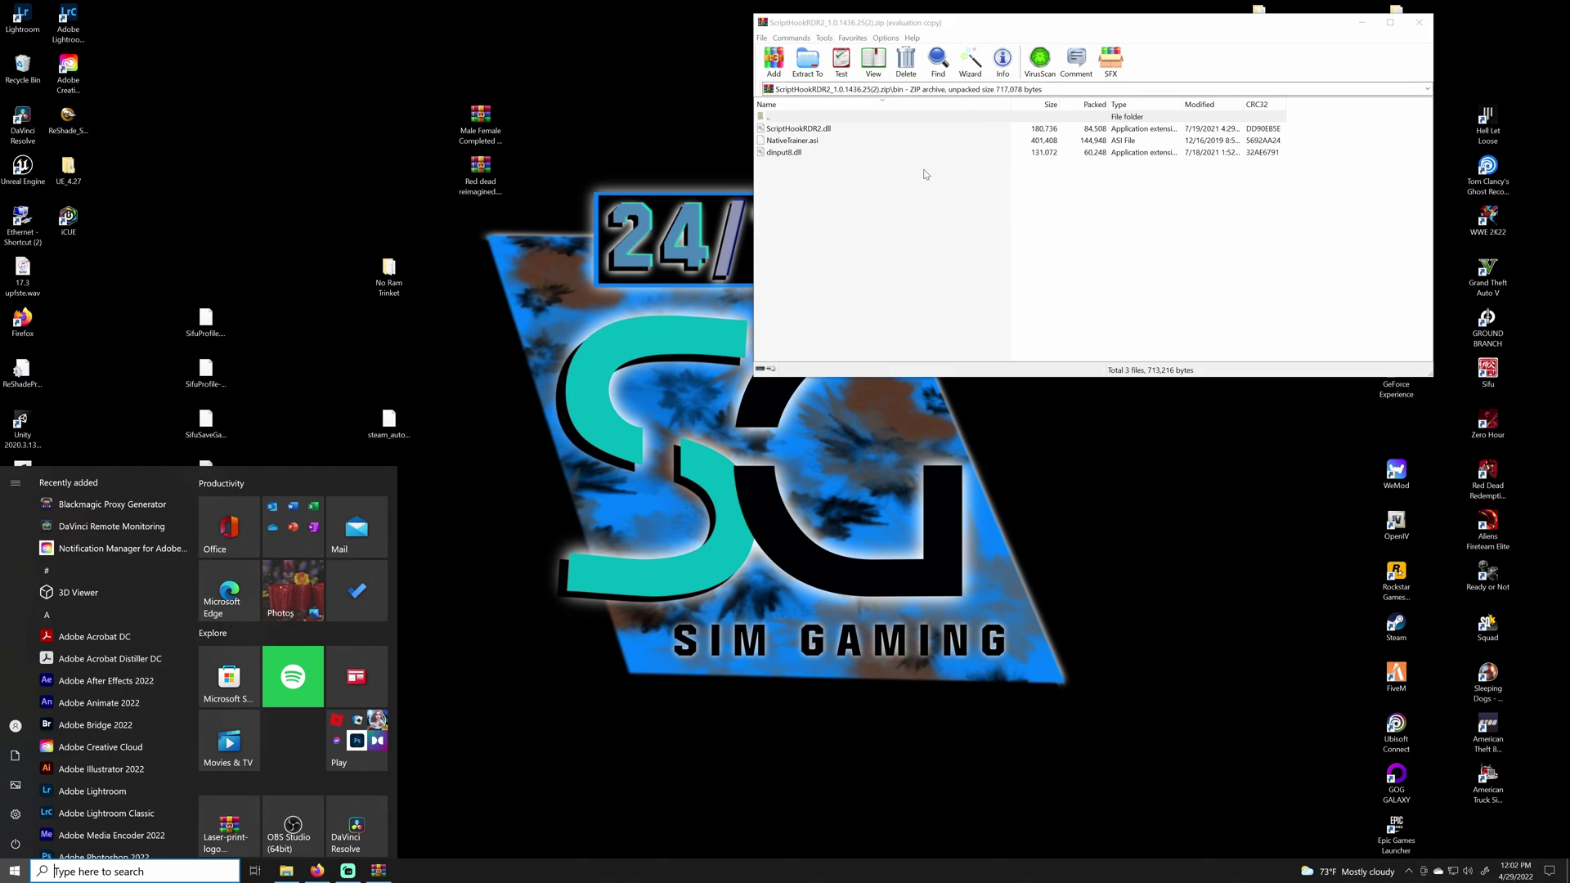
mouse_move(284, 874)
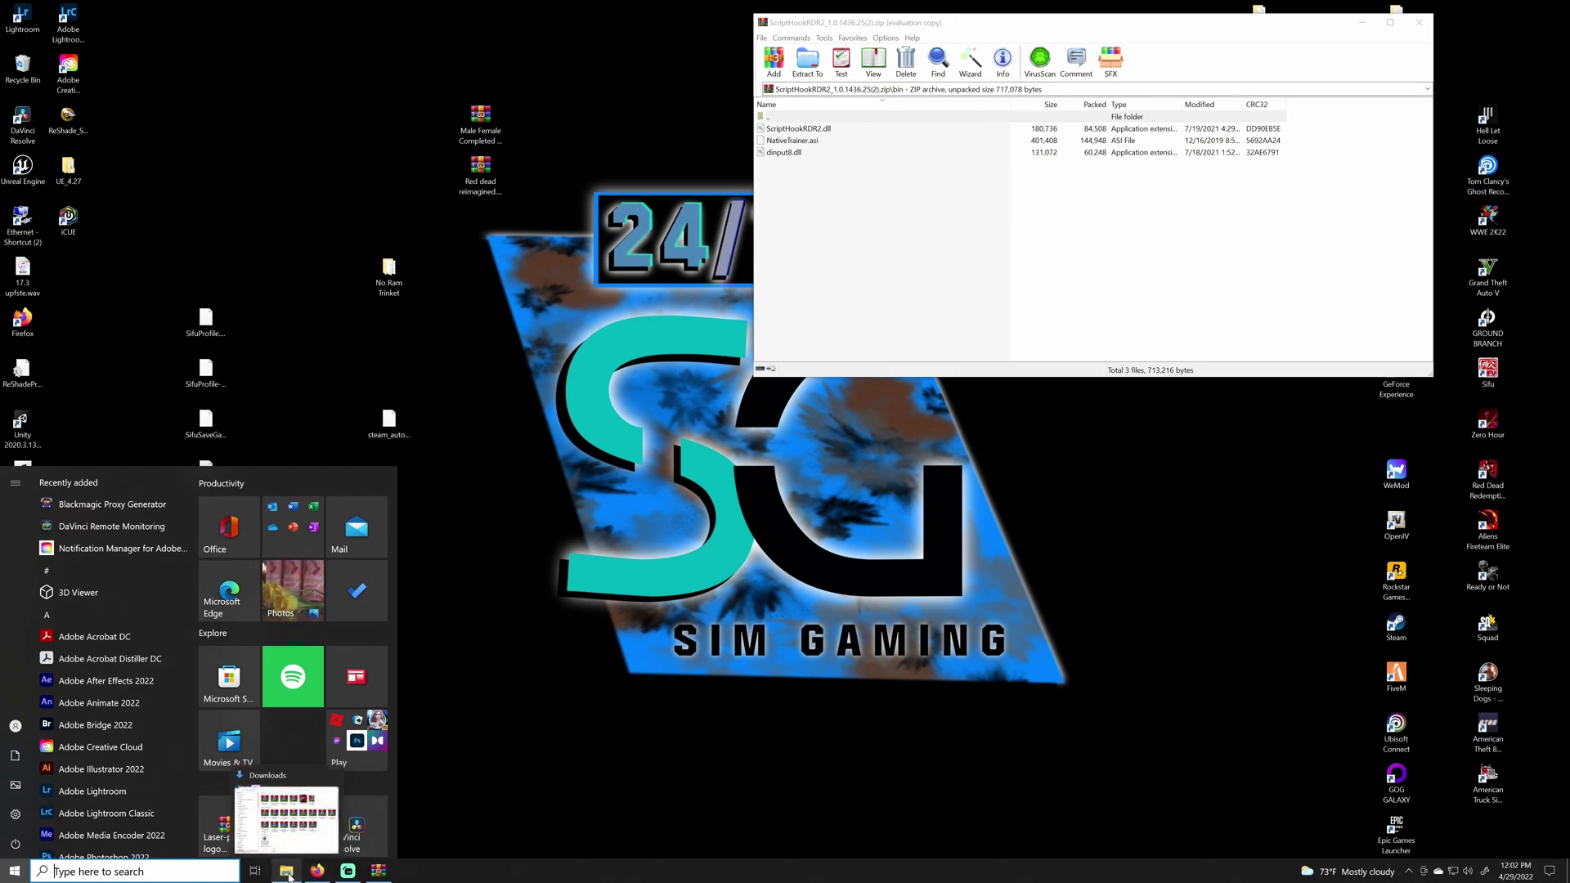
Copy dinput8.dll and ScriptHookRDR2.dll from the archive into the Red Dead Redemption 2 folder, replacing existing files.
click(486, 734)
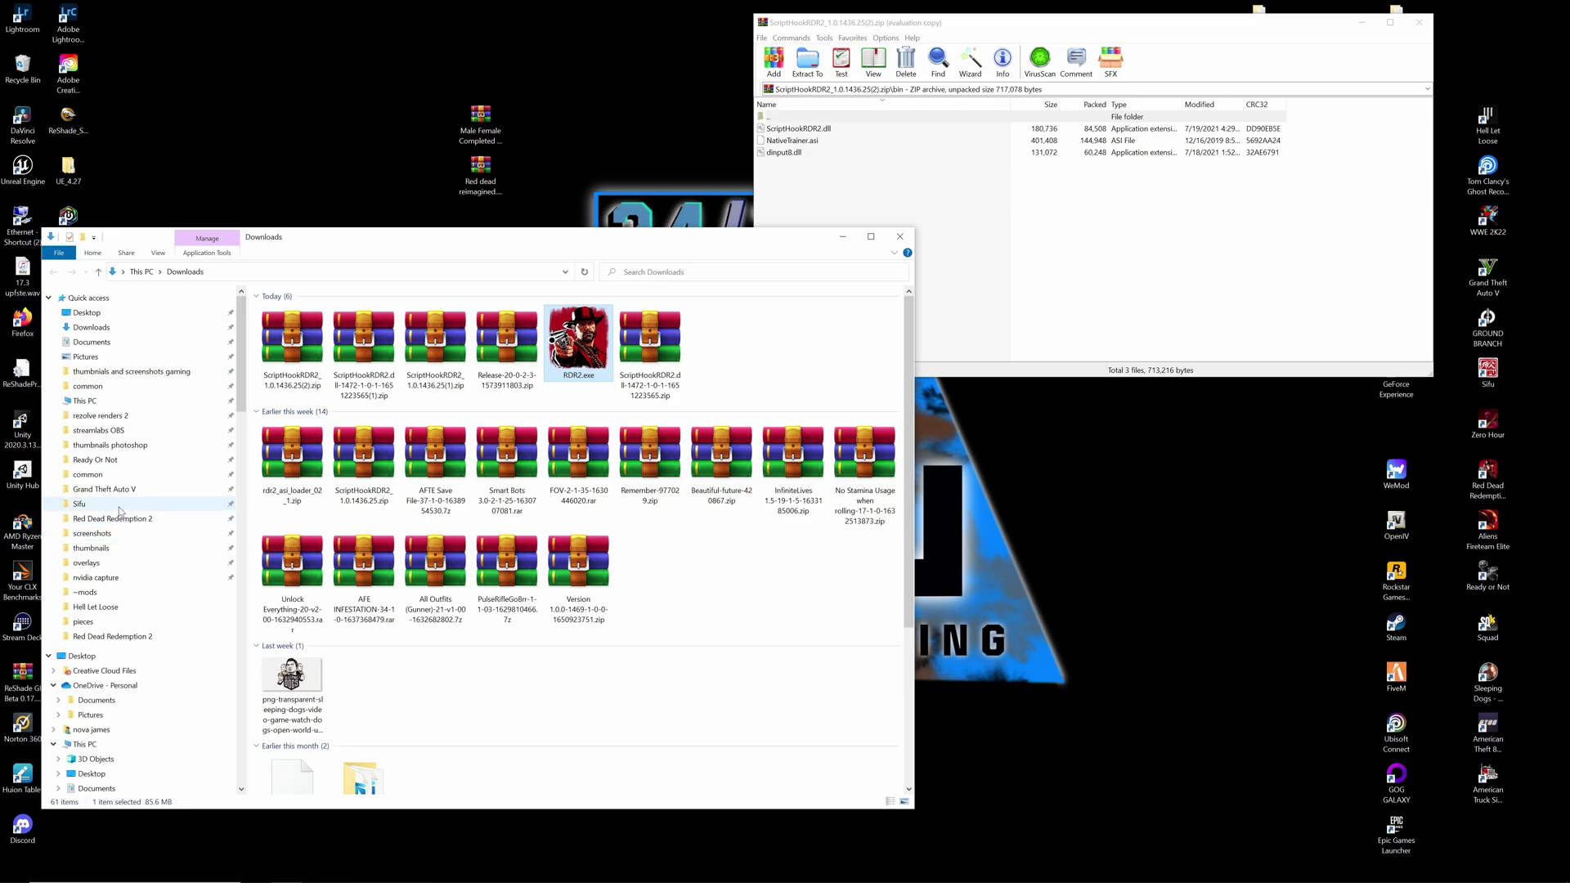
click(113, 523)
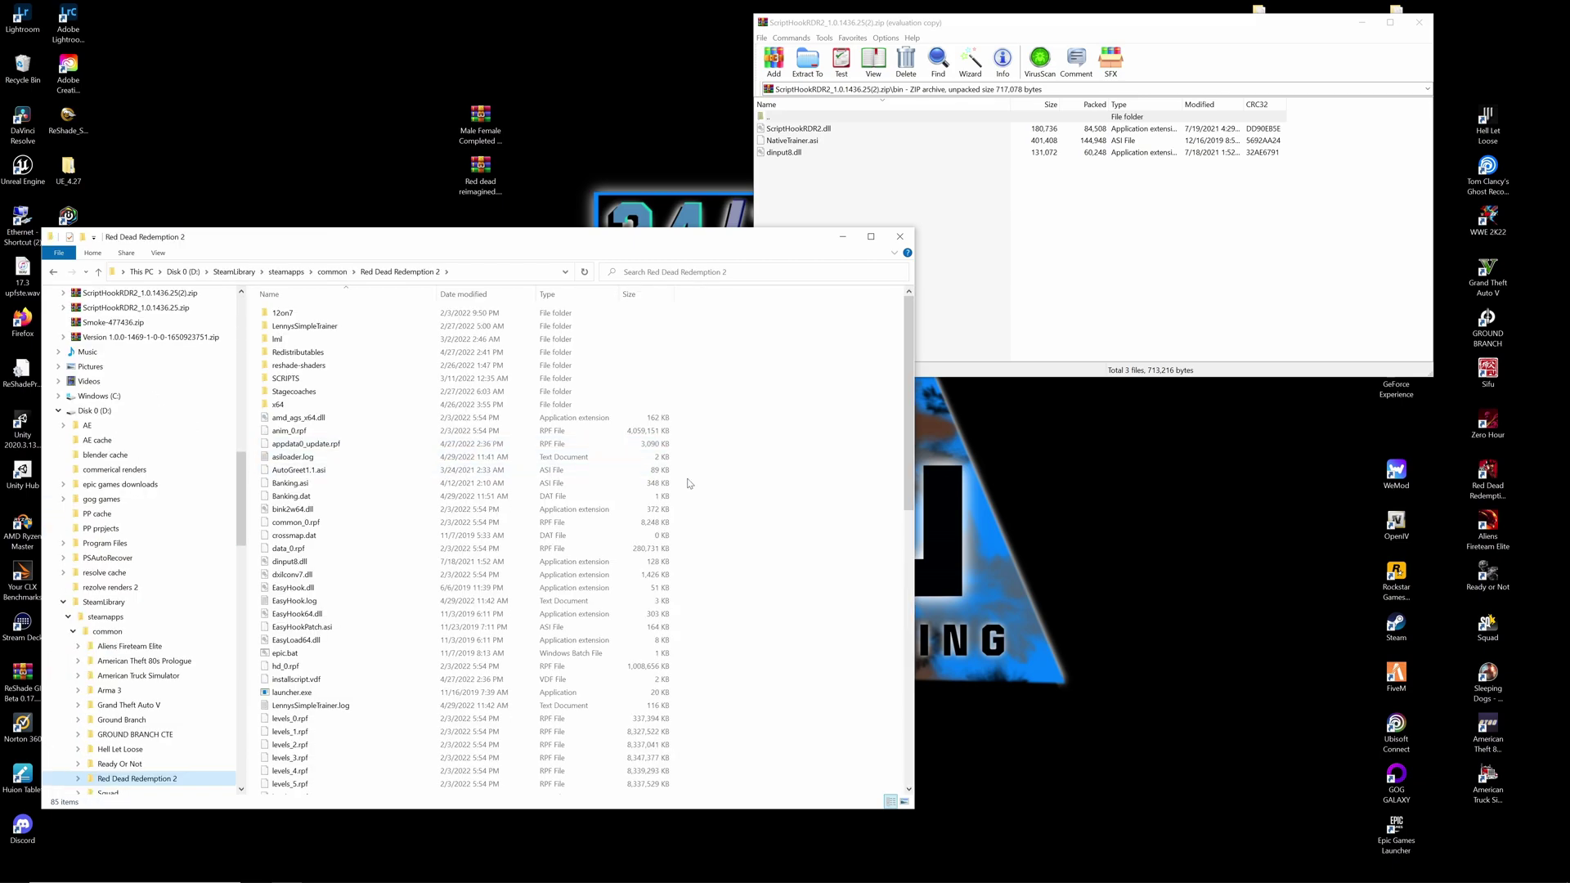
scroll(736, 523, down, 13)
click(831, 152)
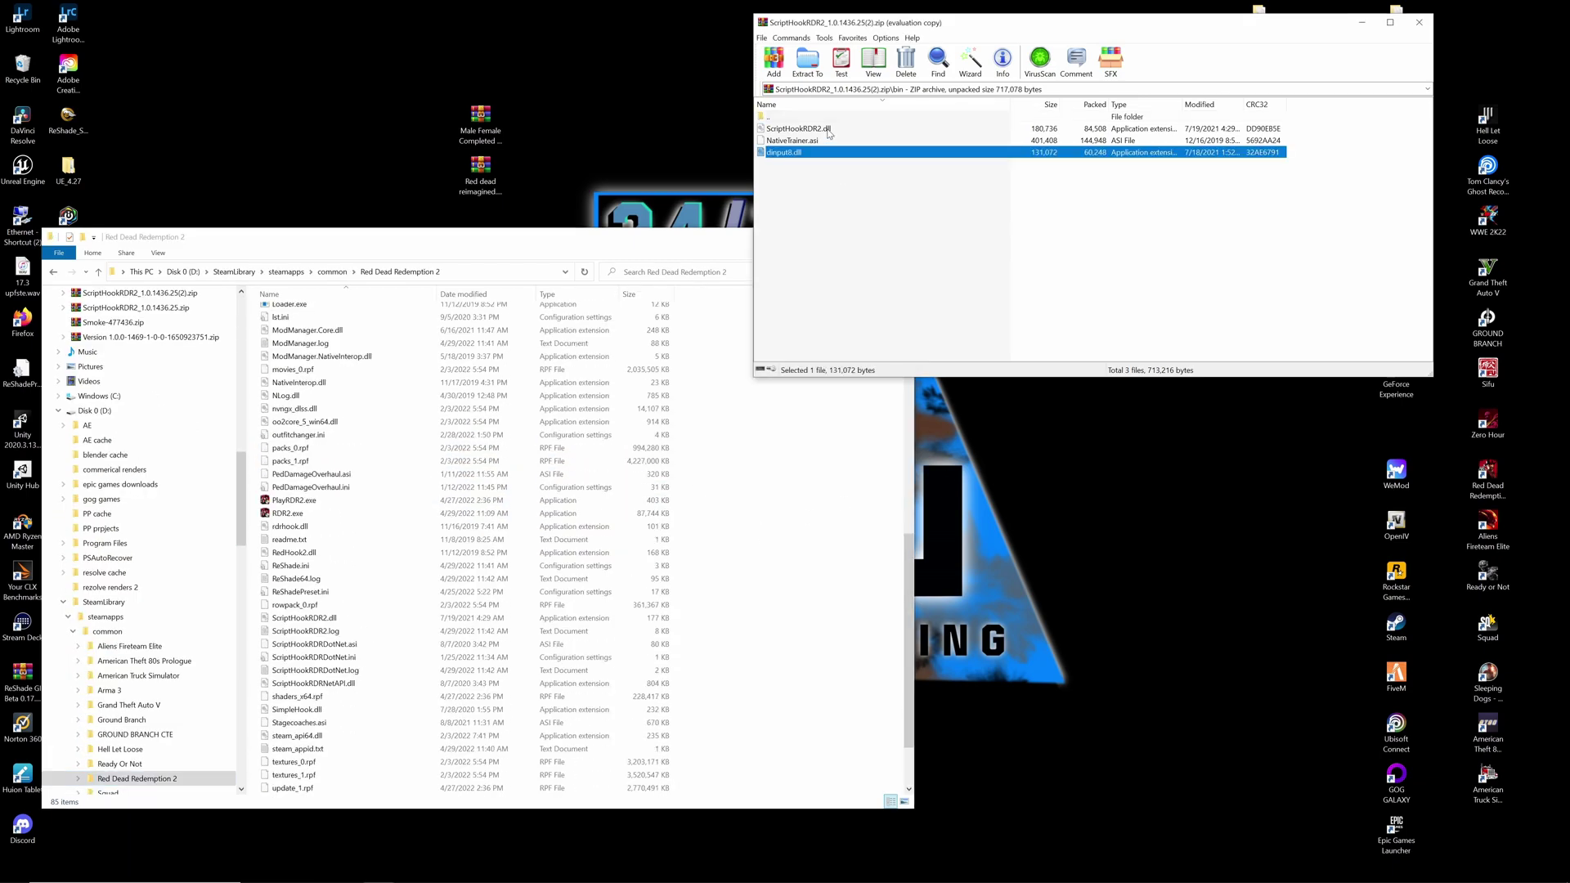
ctrl+click(831, 129)
drag(831, 129, 771, 635)
click(829, 406)
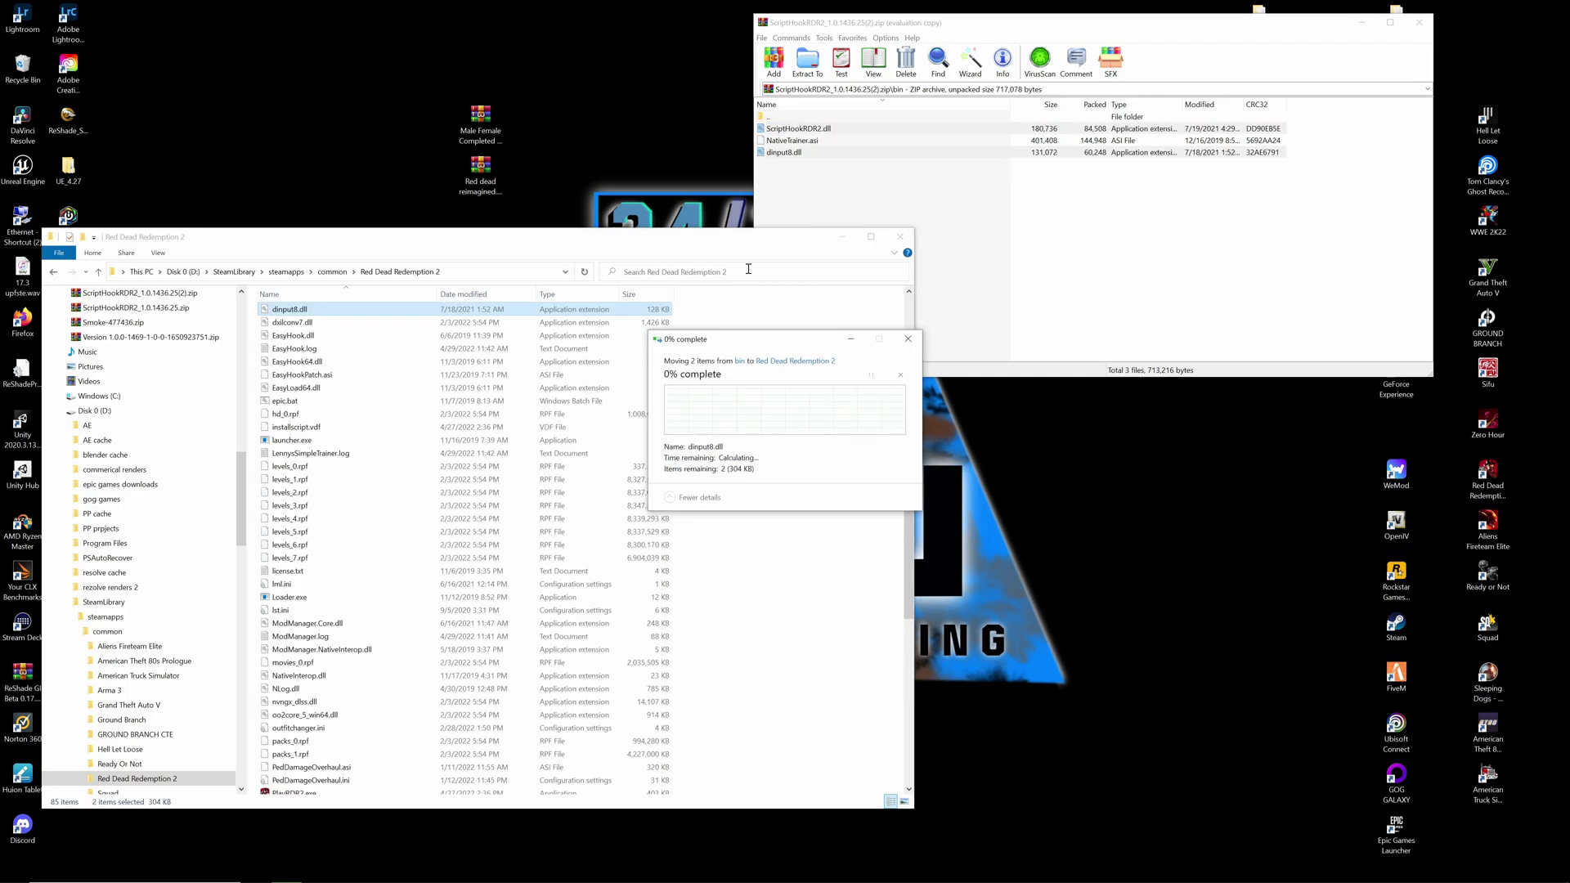
Clear the game folder selection, close the WinRAR archive, and move the folder window up-right.
click(1050, 268)
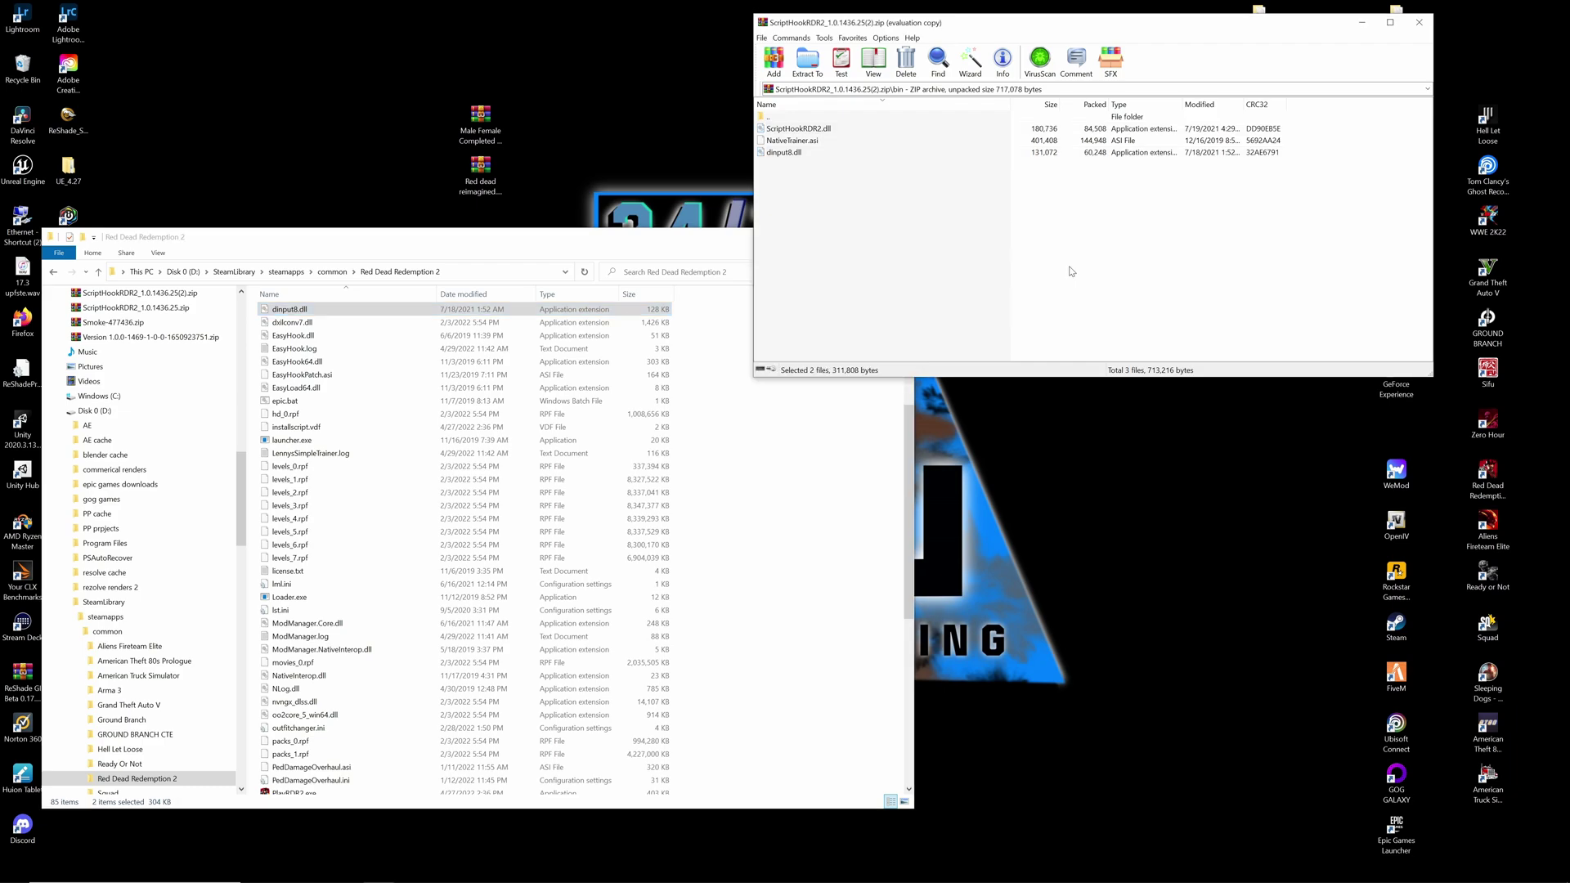
click(907, 630)
scroll(859, 540, up, 6)
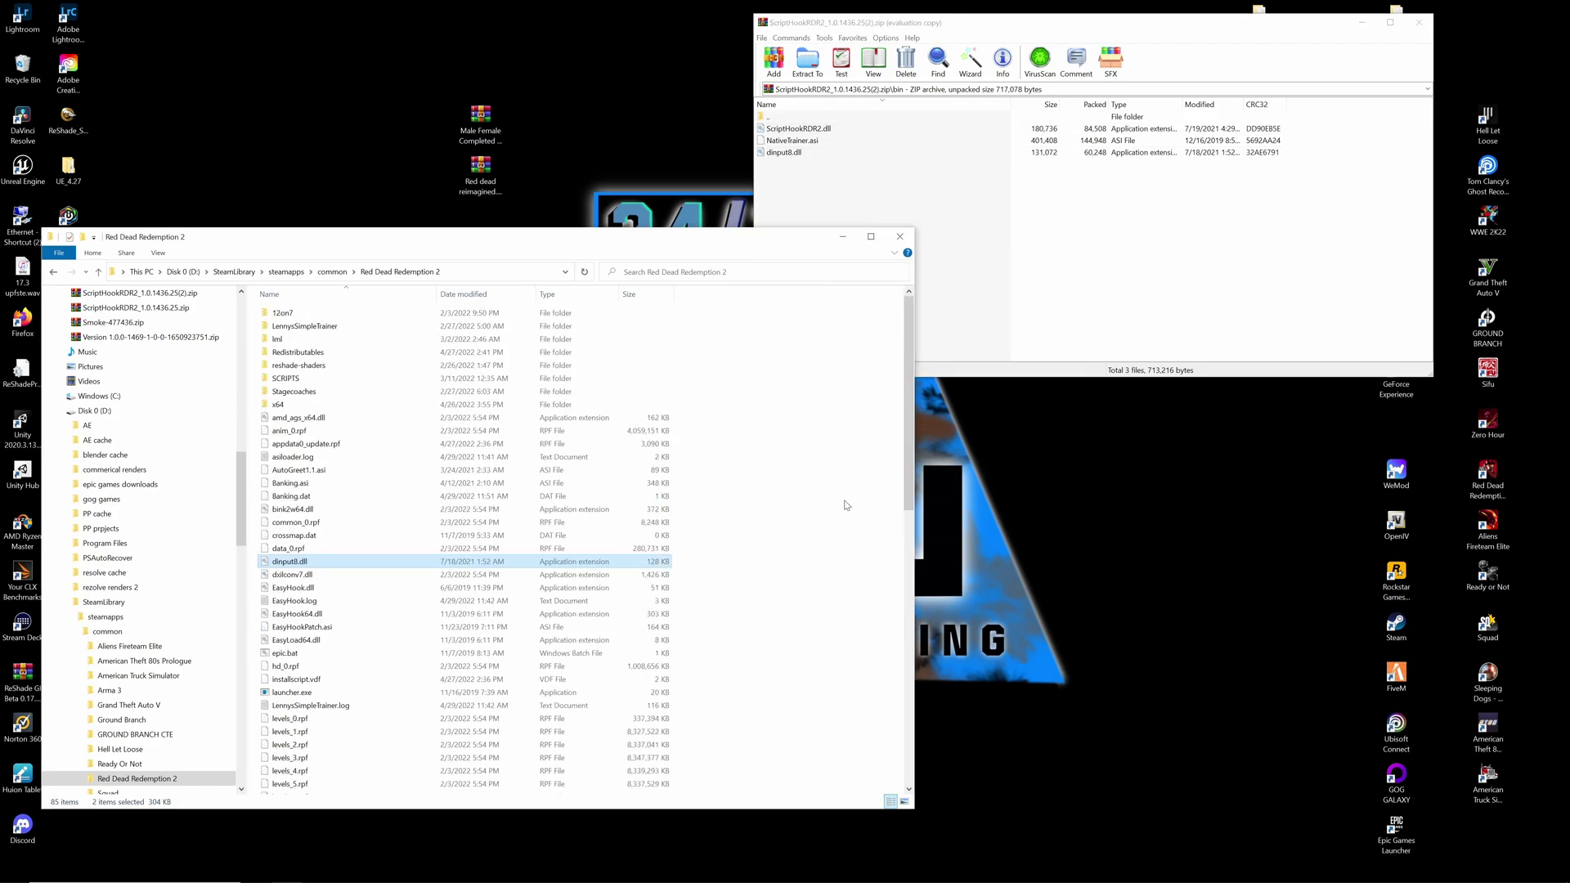
click(835, 500)
click(1112, 295)
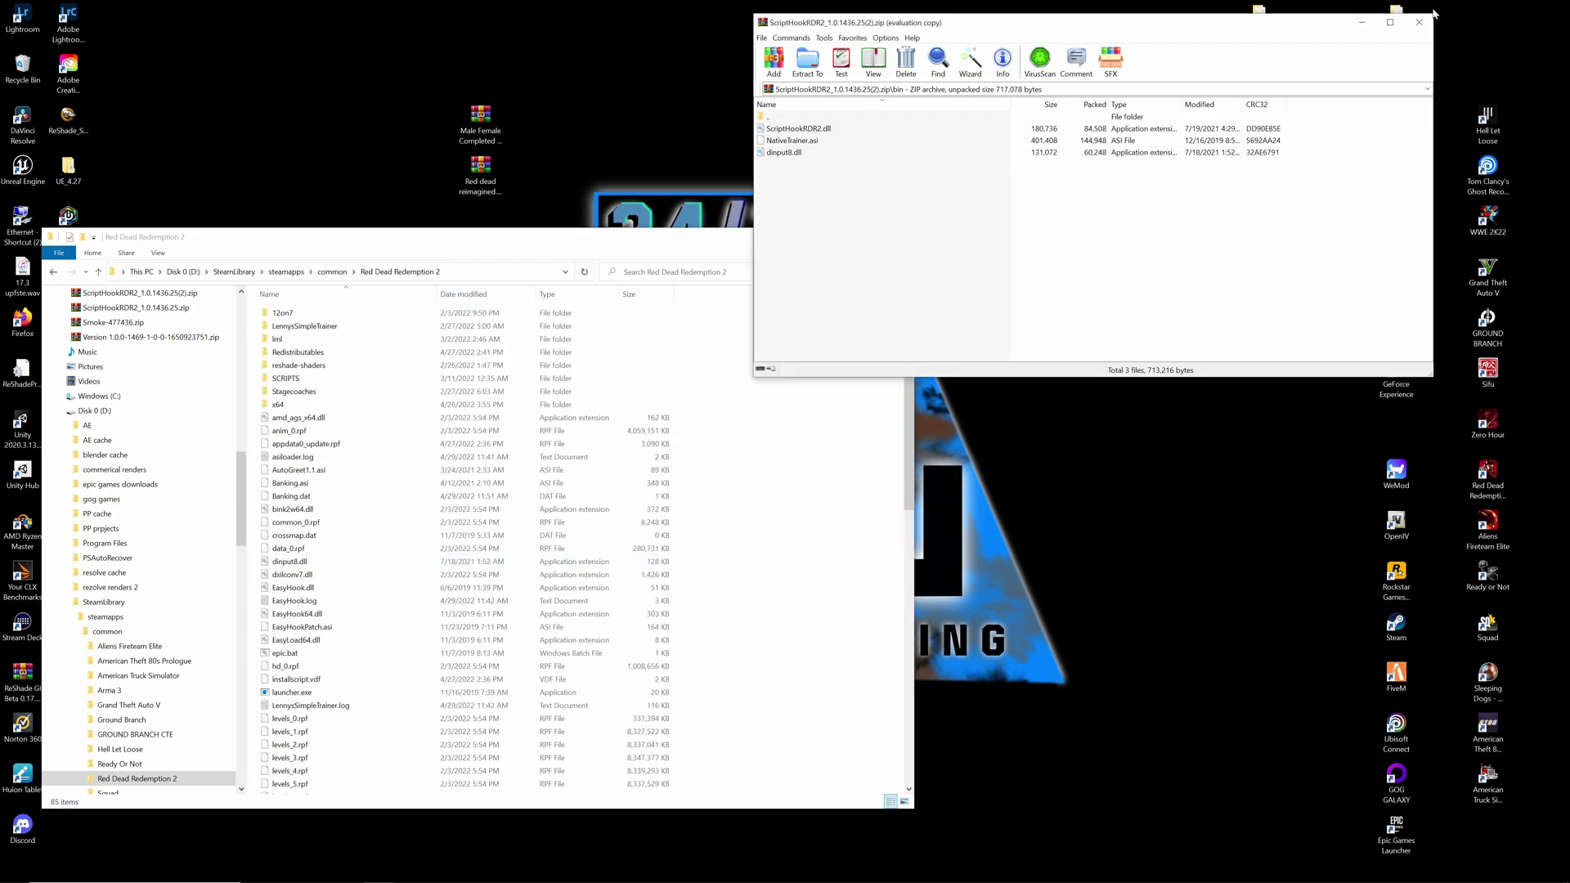
click(1420, 22)
drag(662, 246, 851, 149)
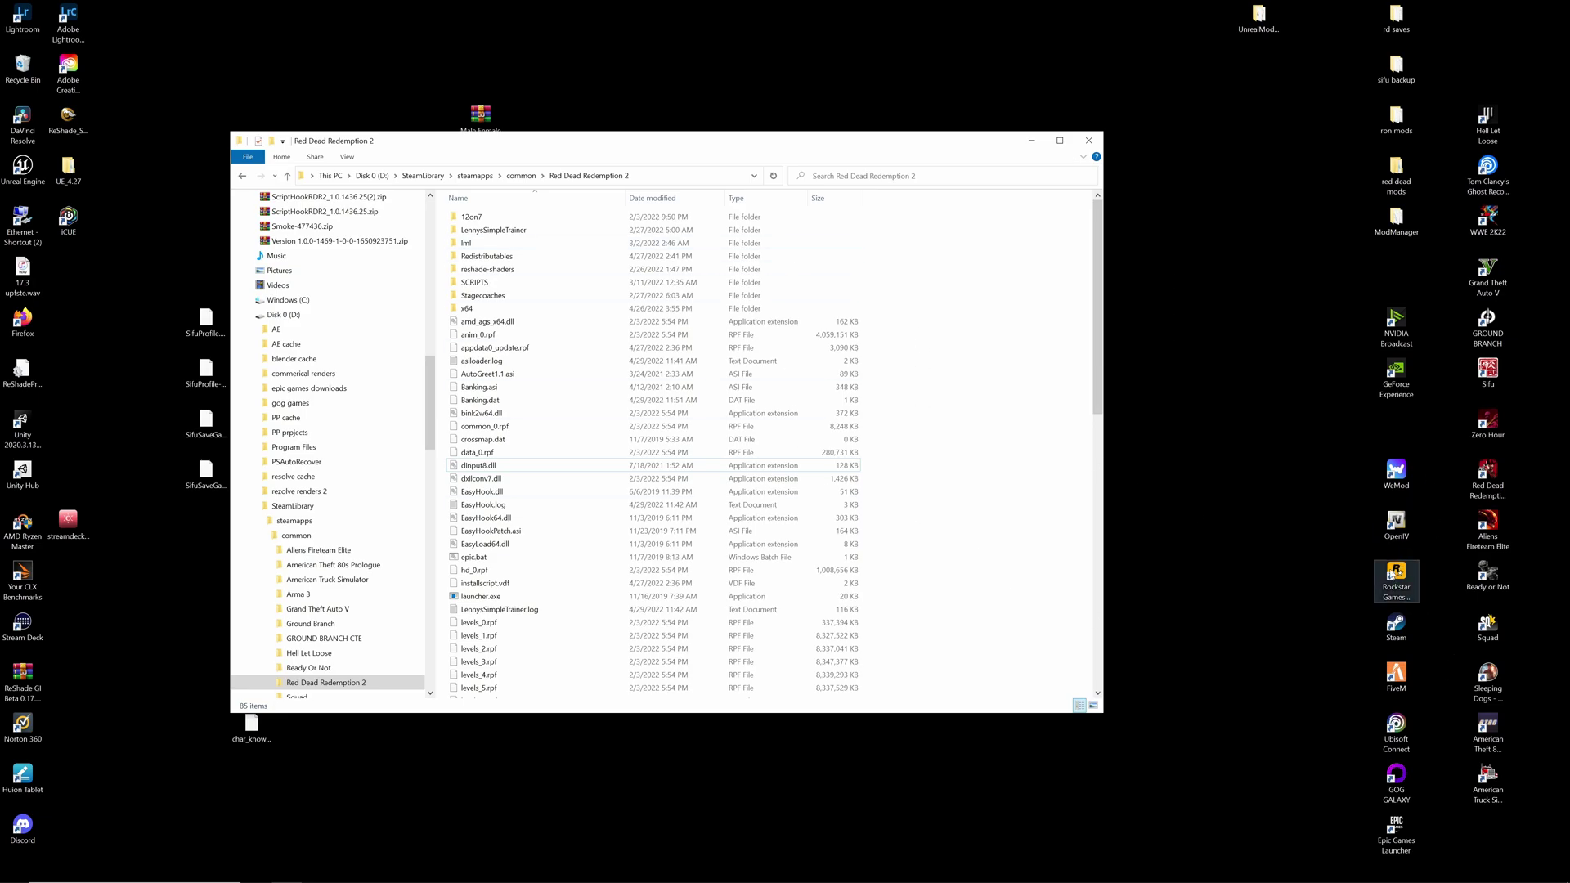
Start Rockstar Games Launcher from its desktop icon, then return to Firefox's Script Hook RDR2 page.
double_click(1396, 574)
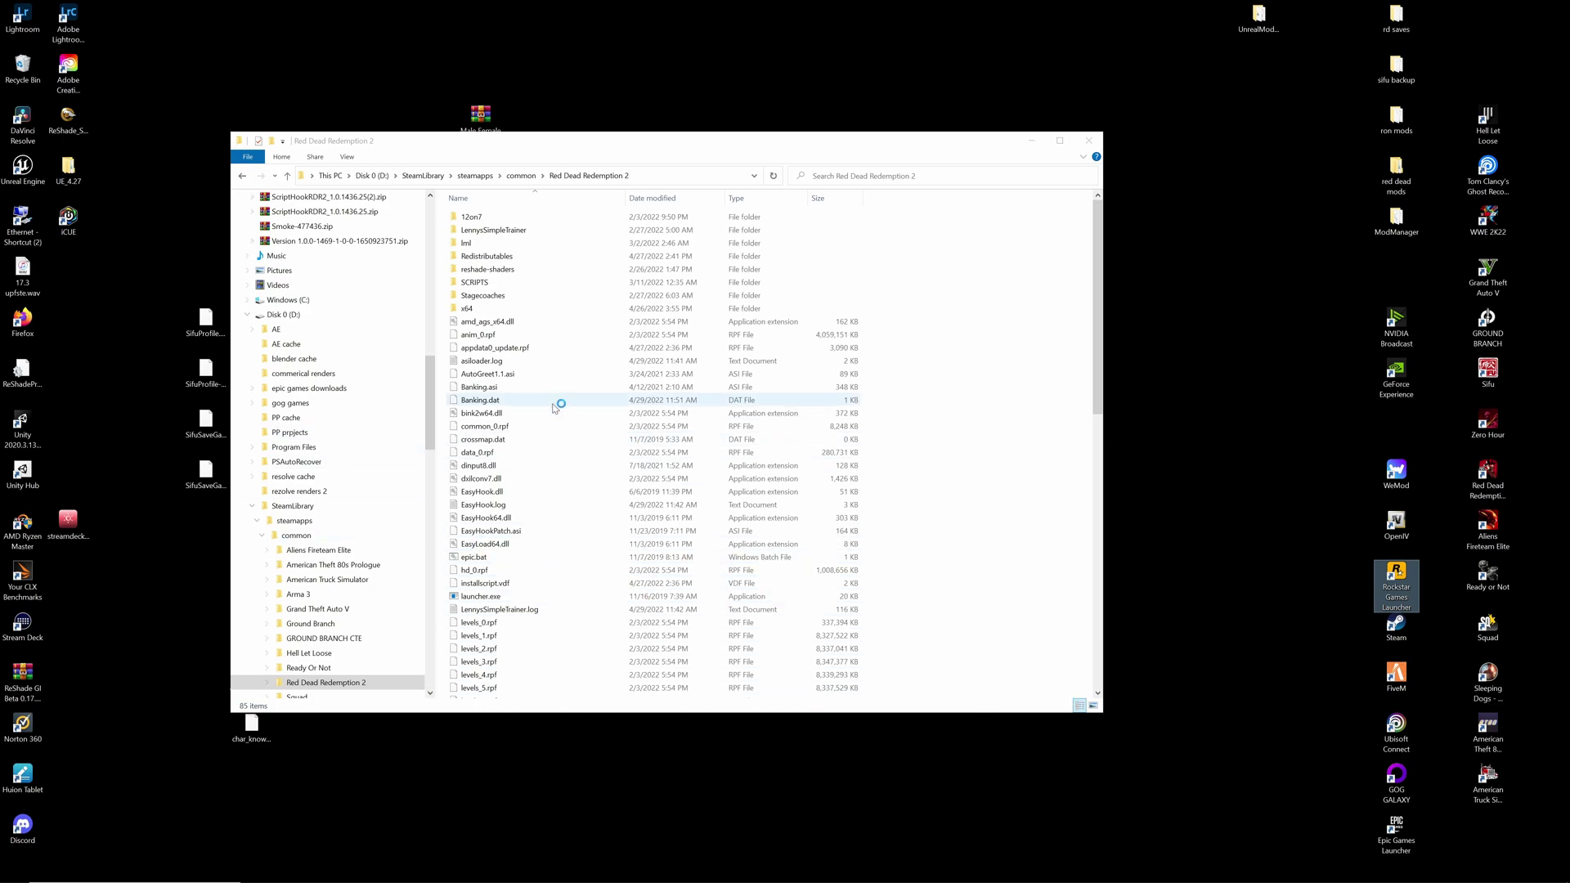
key(super)
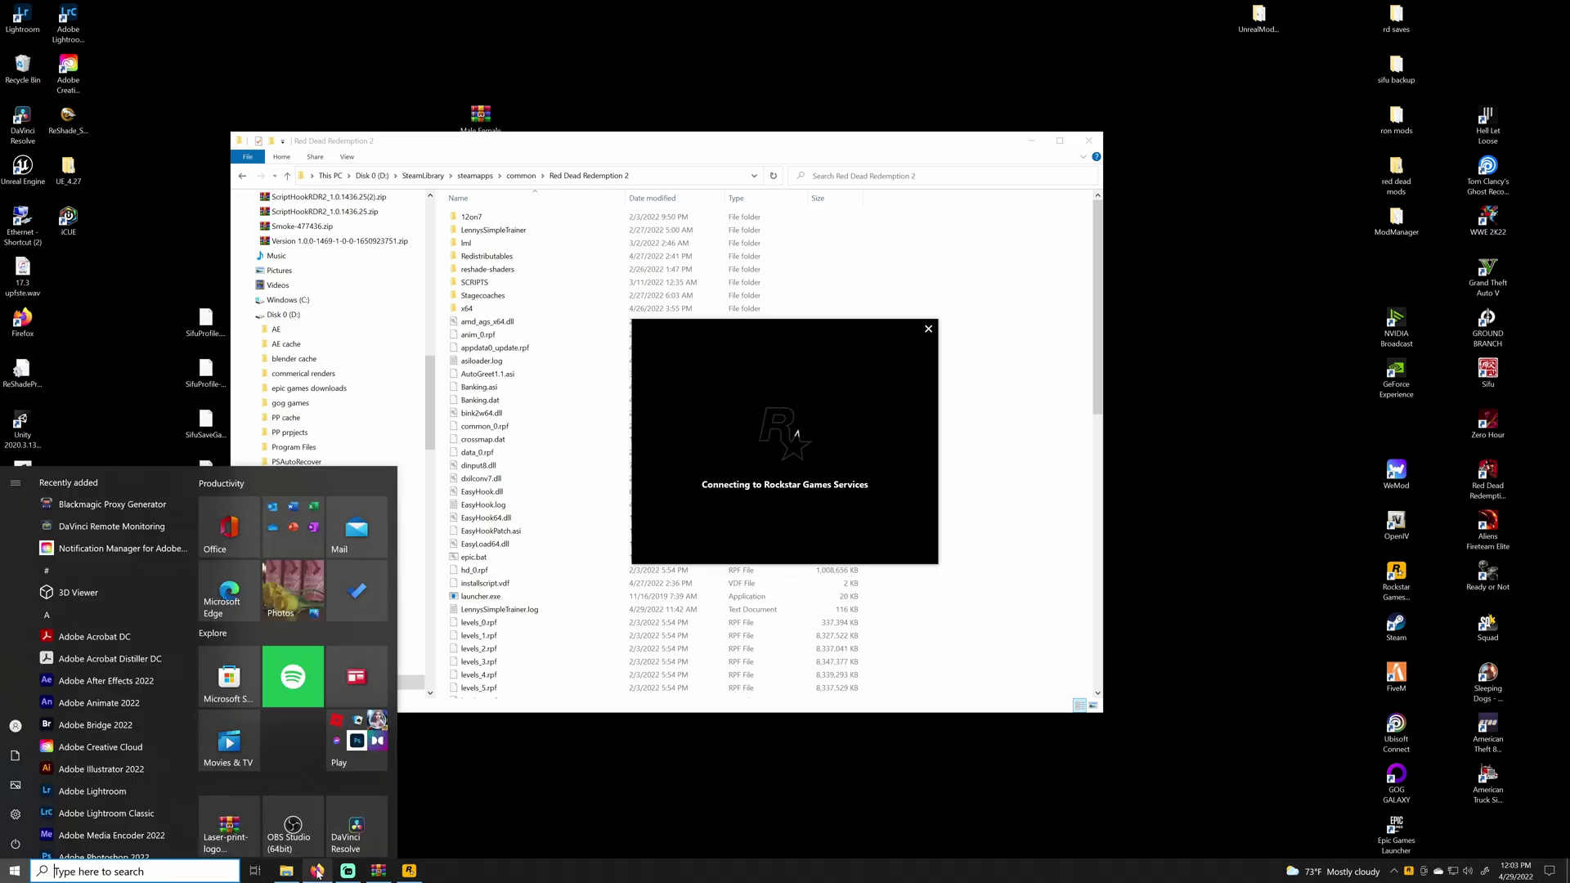
click(1052, 576)
scroll(1053, 577, down, 12)
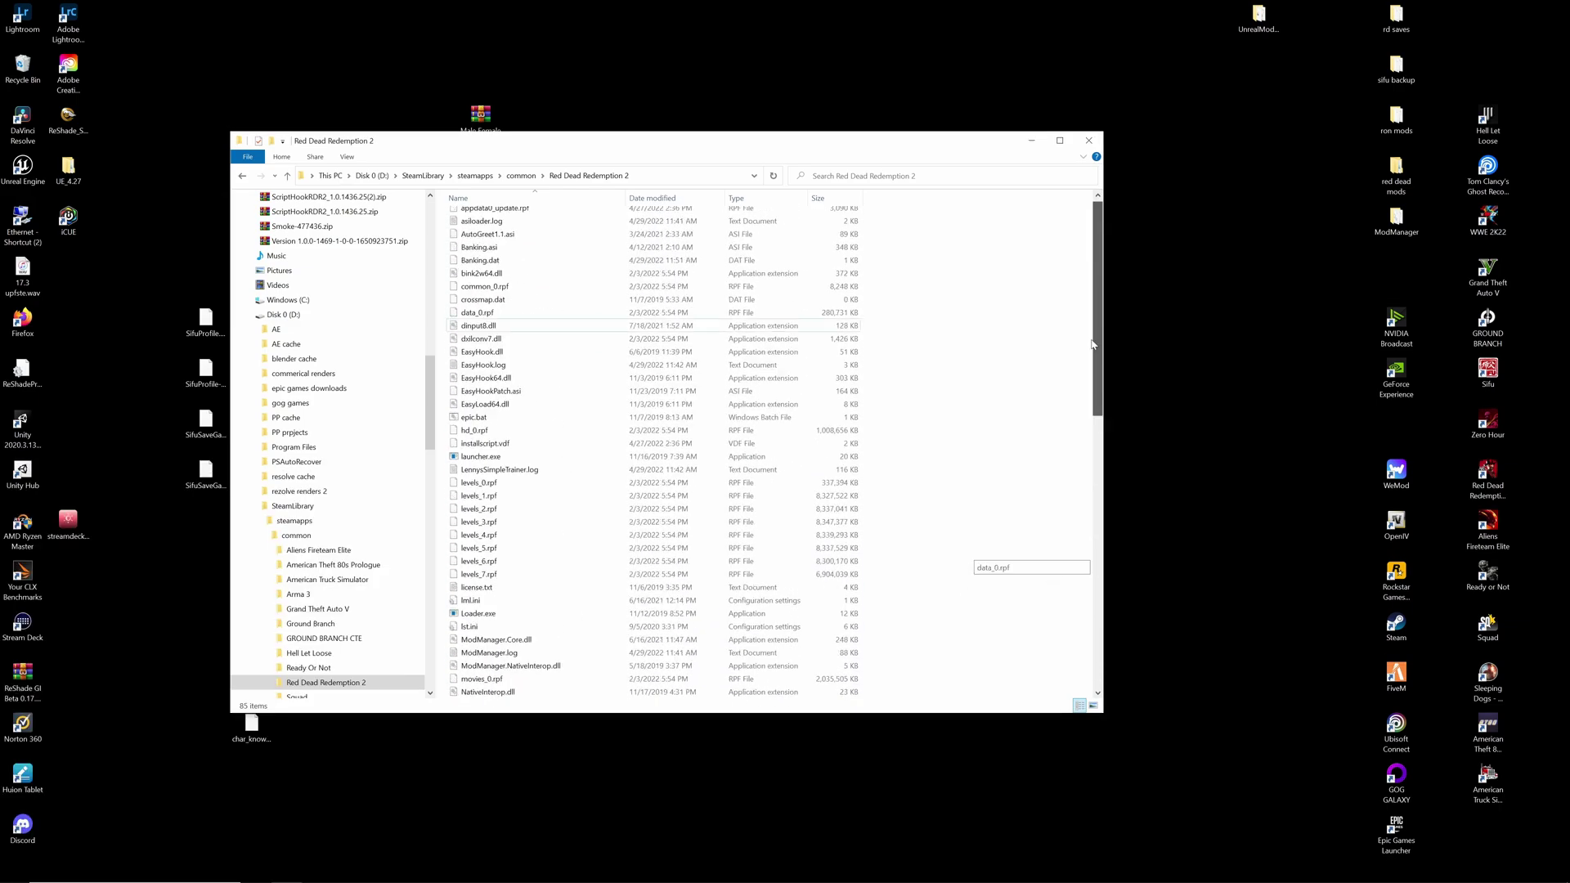
drag(1096, 544, 1097, 248)
key(super)
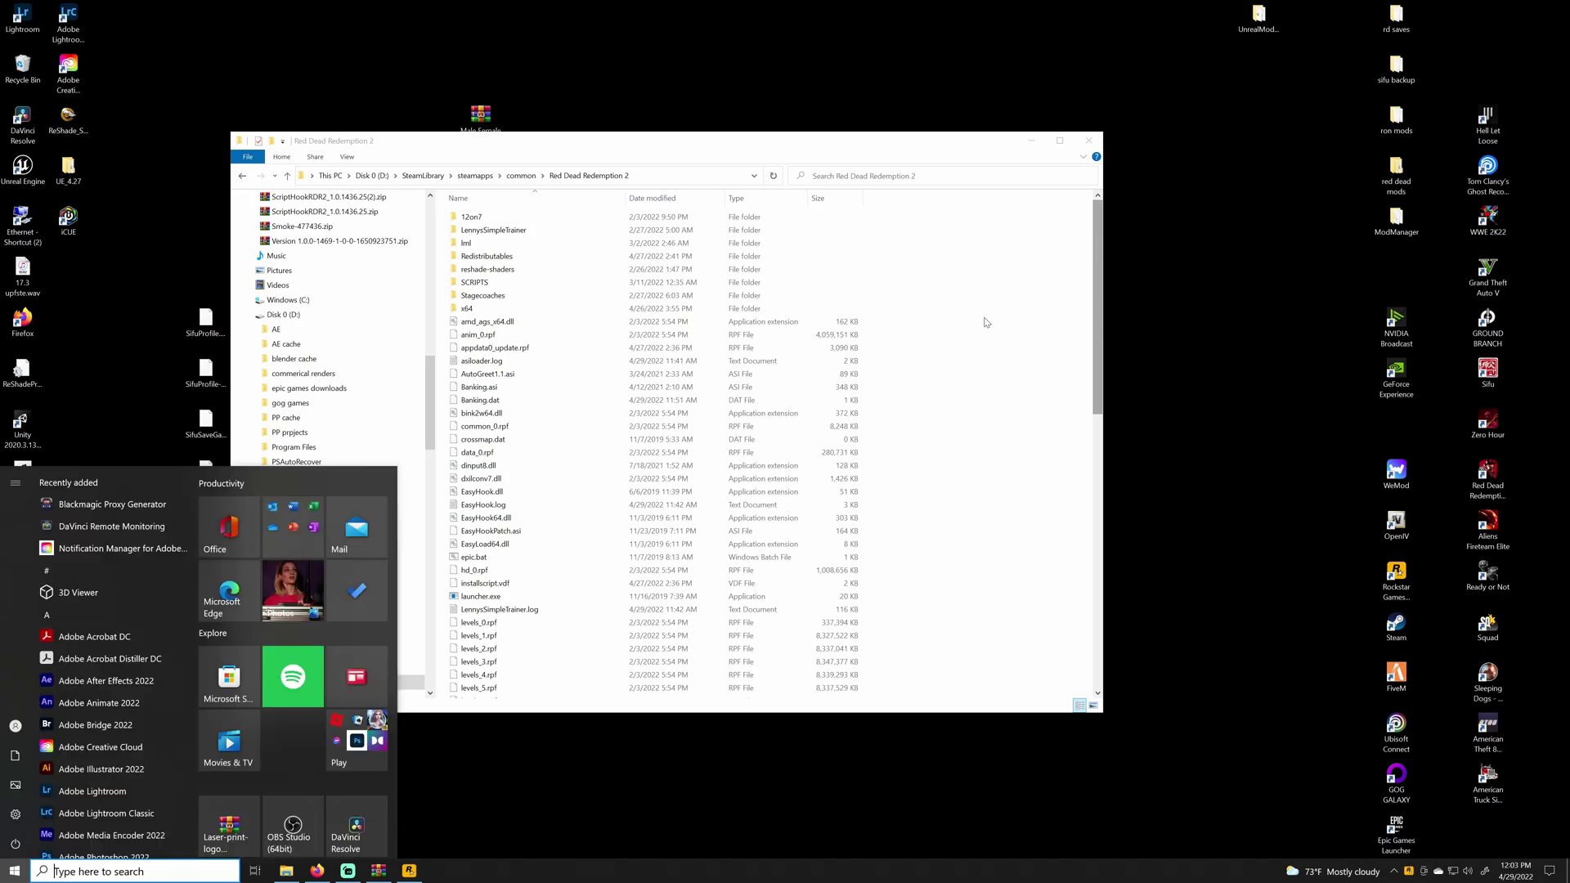
click(967, 579)
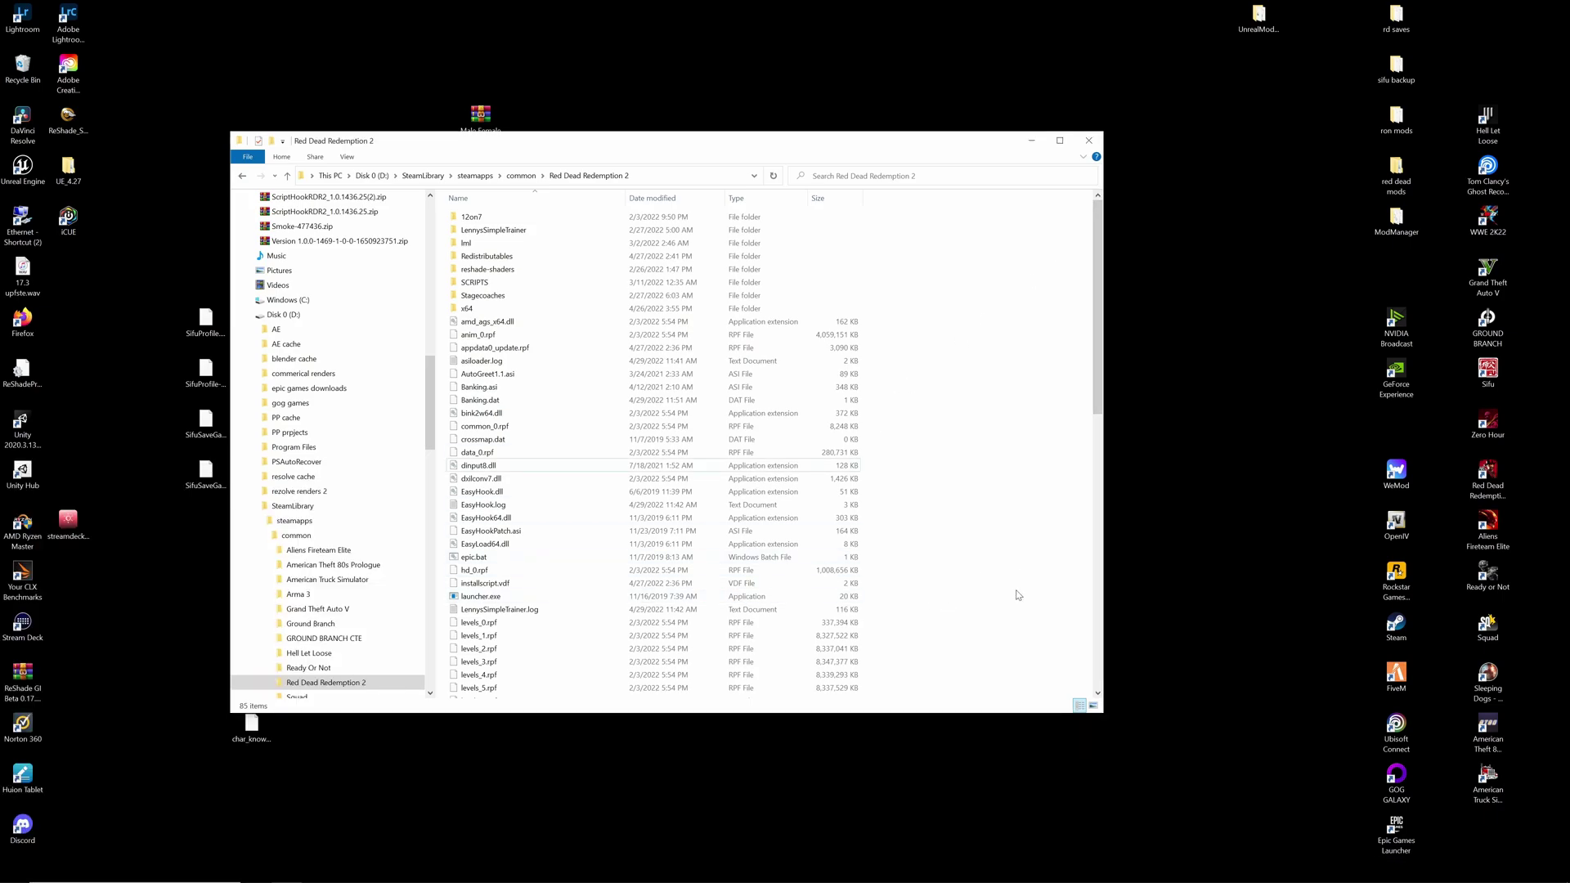
double_click(1397, 583)
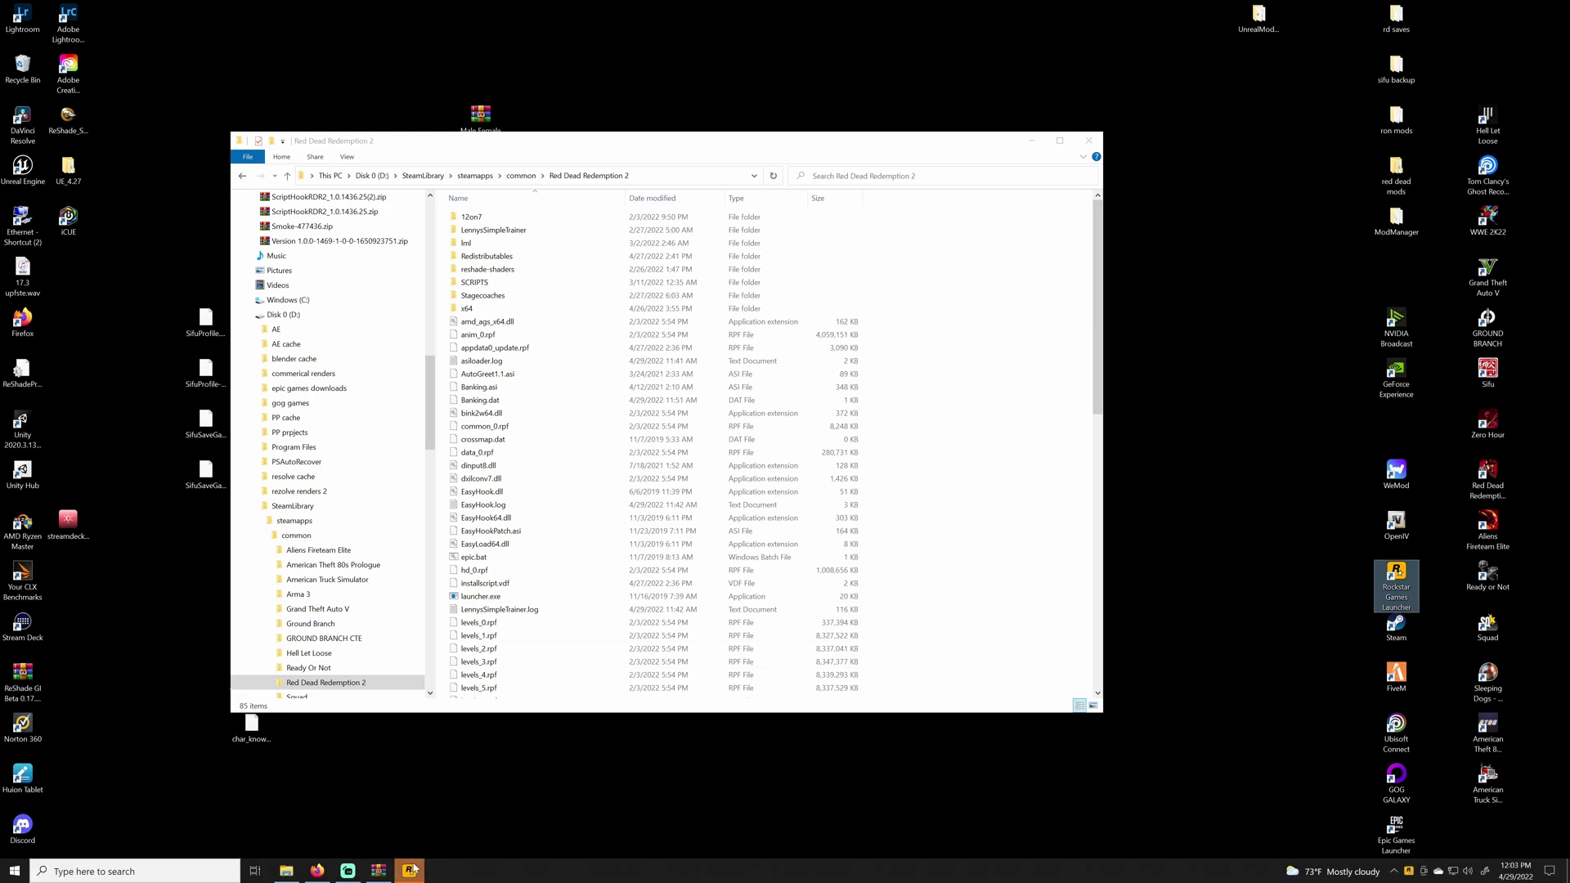
click(318, 871)
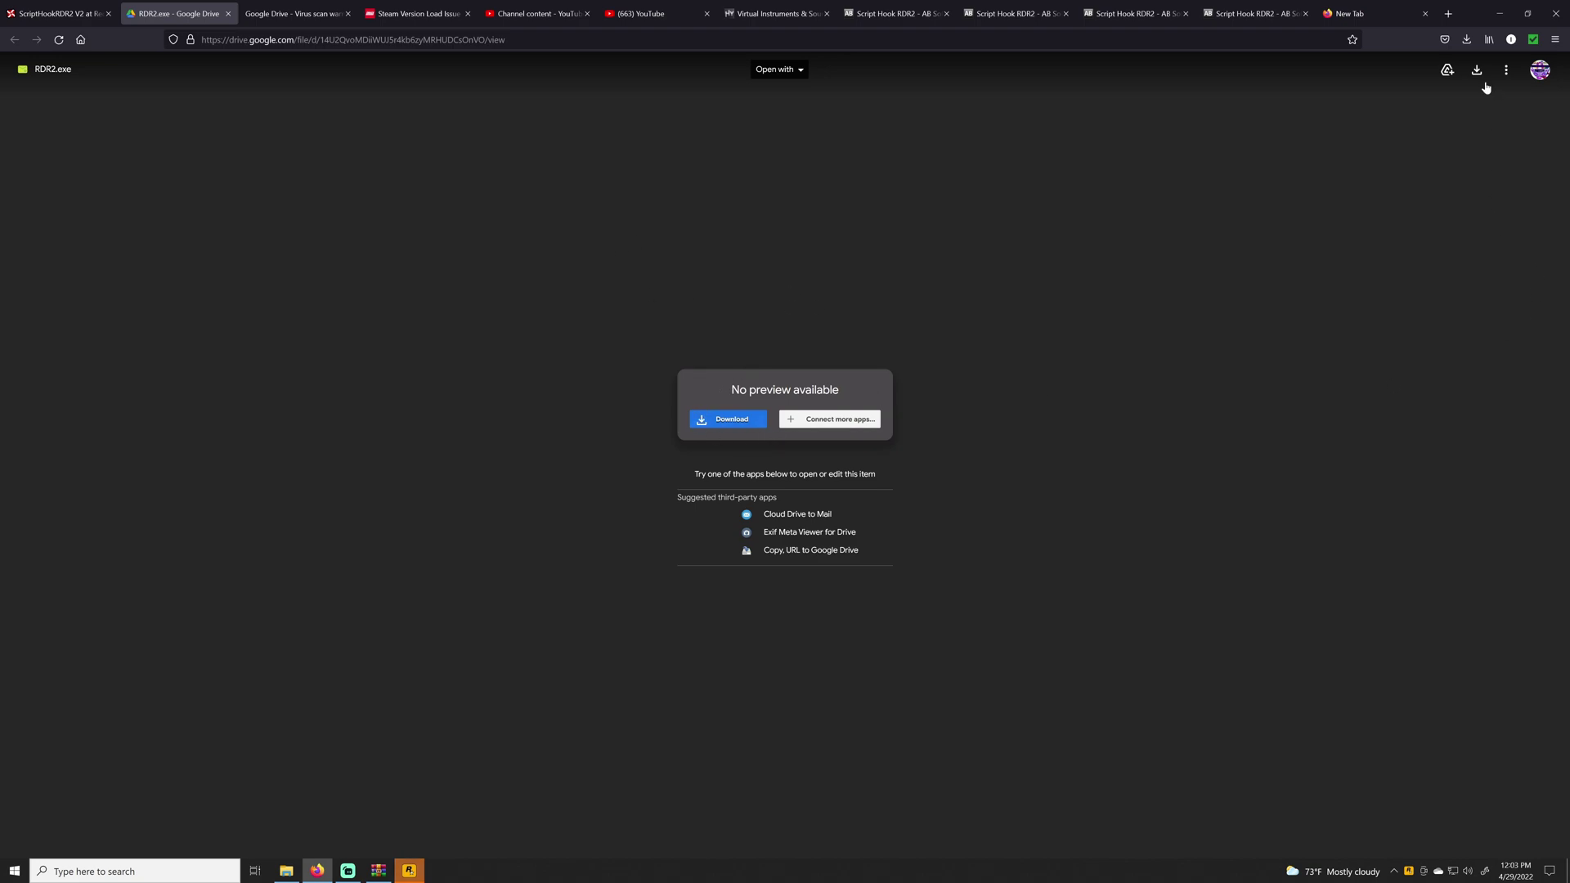
Show Firefox's recent downloads list, led by ScriptHookRDR2_1.0.1436.25(2).zip.
click(1461, 41)
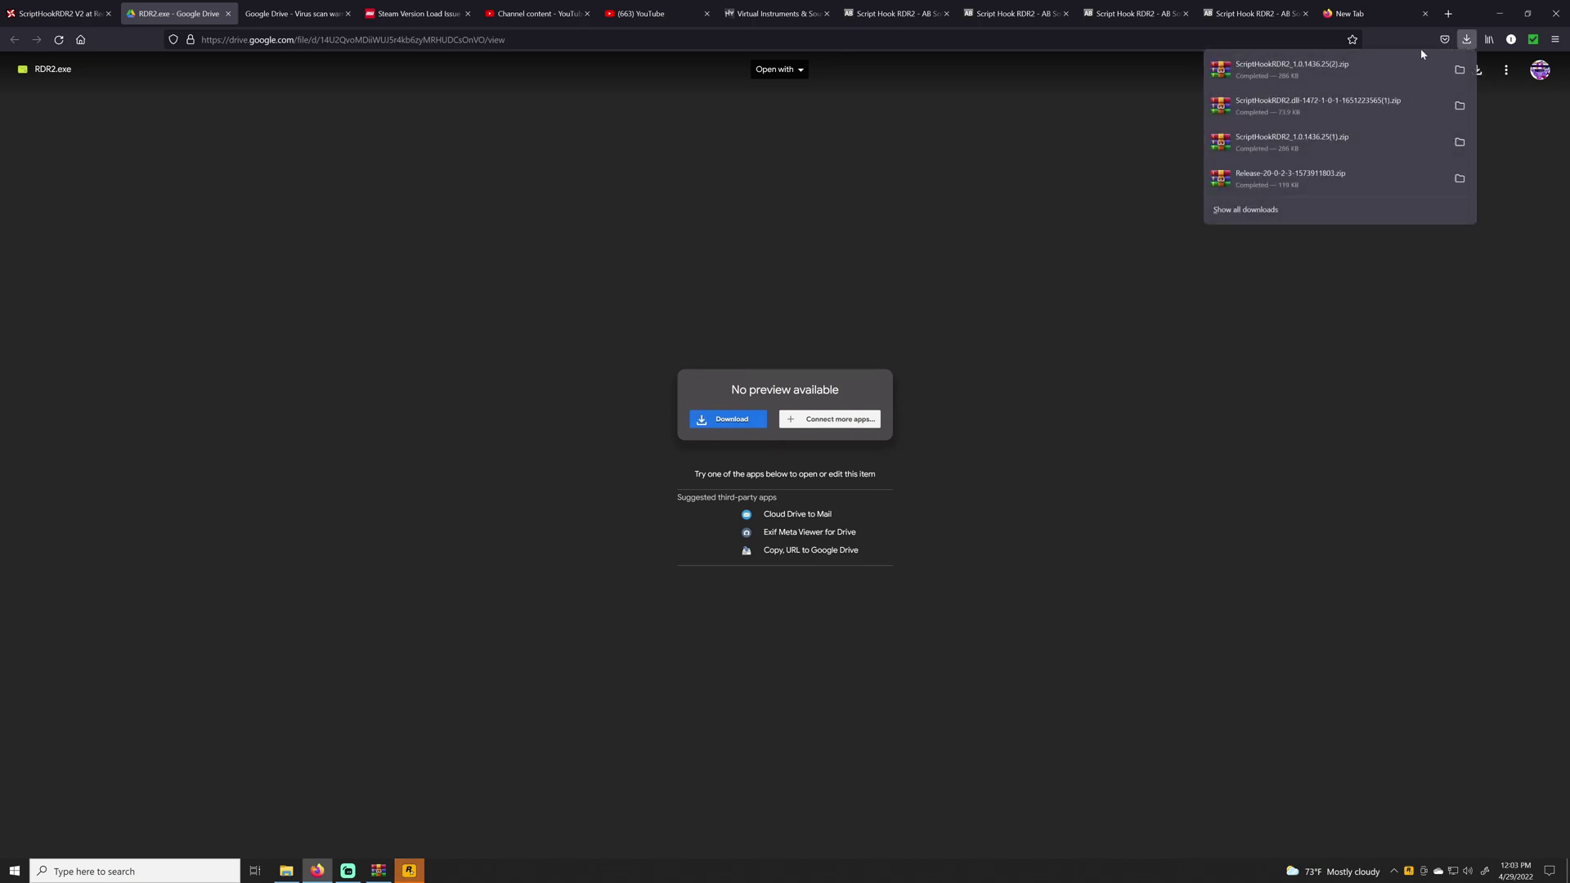
Open the folder containing the downloaded RDR2.exe from Firefox's downloads library.
click(1502, 13)
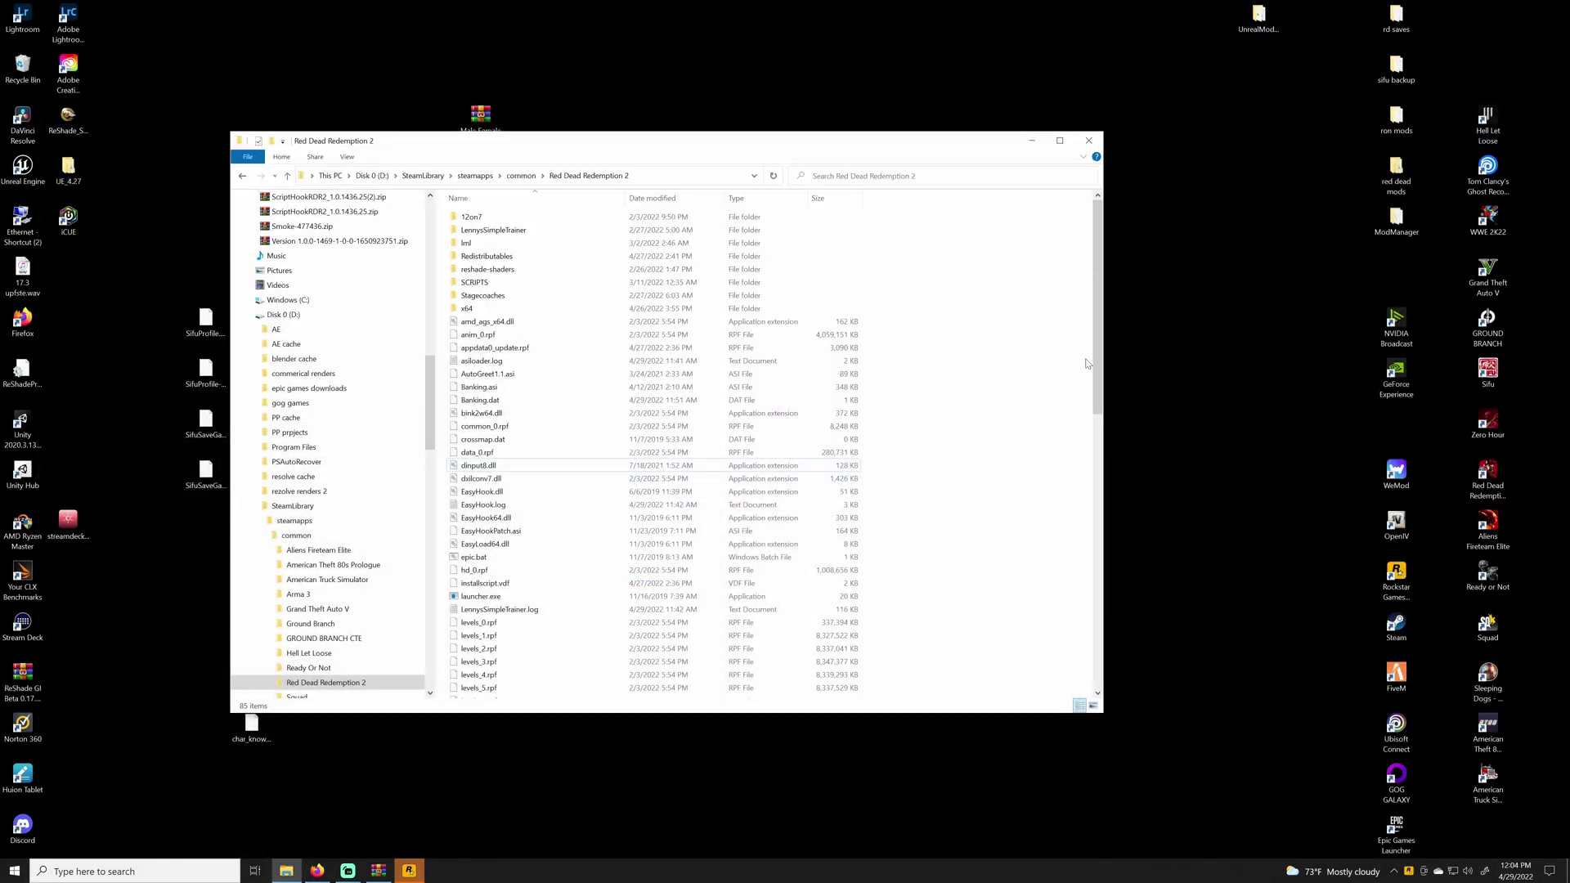
key(super)
click(316, 873)
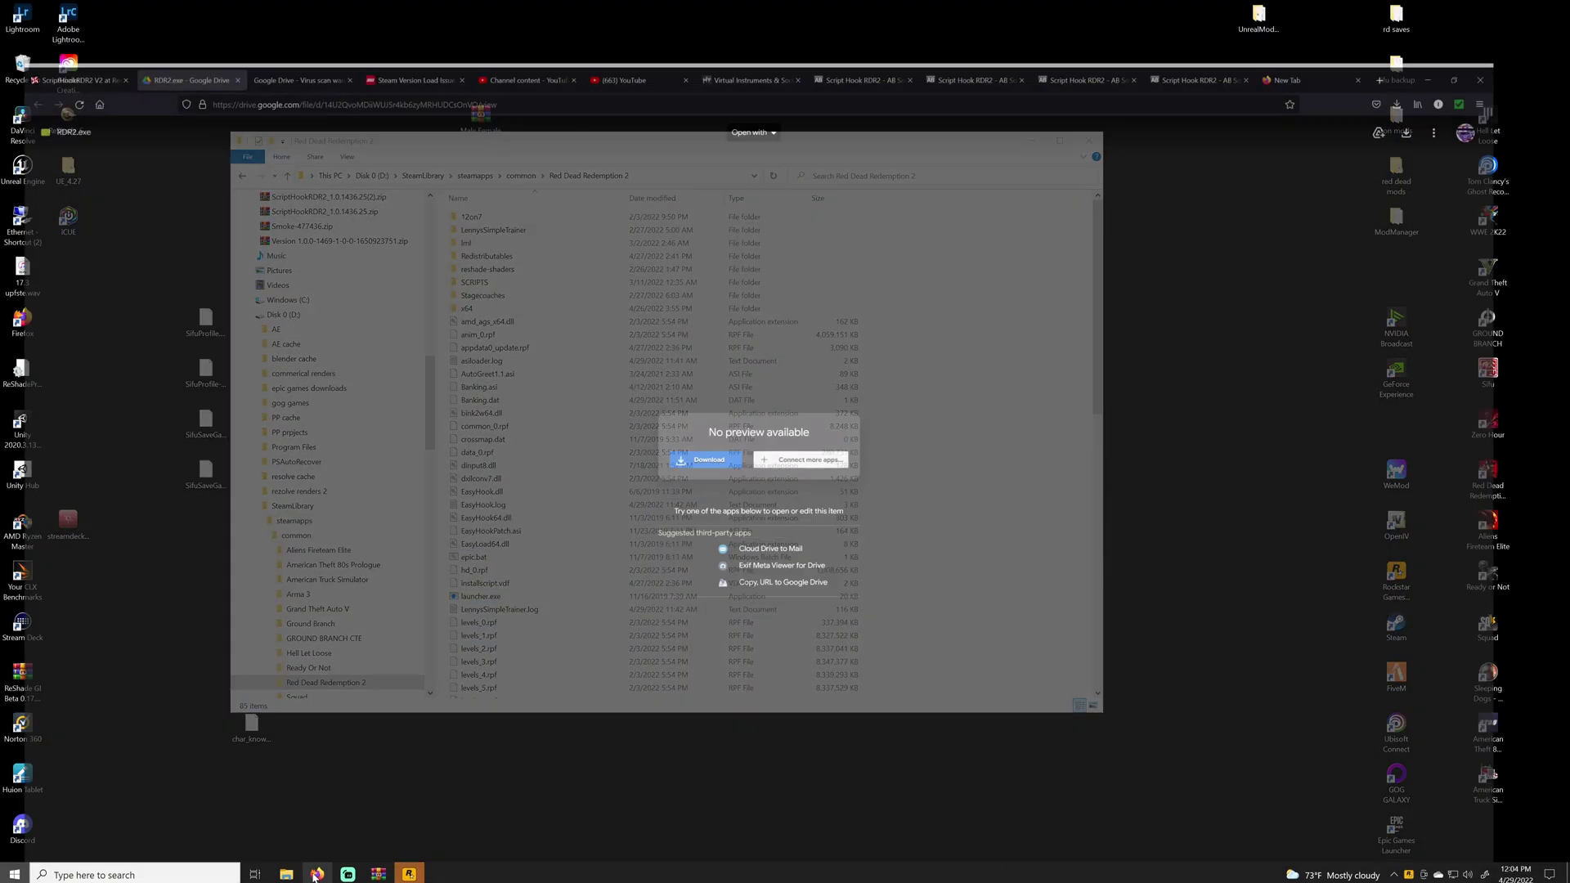
click(1467, 39)
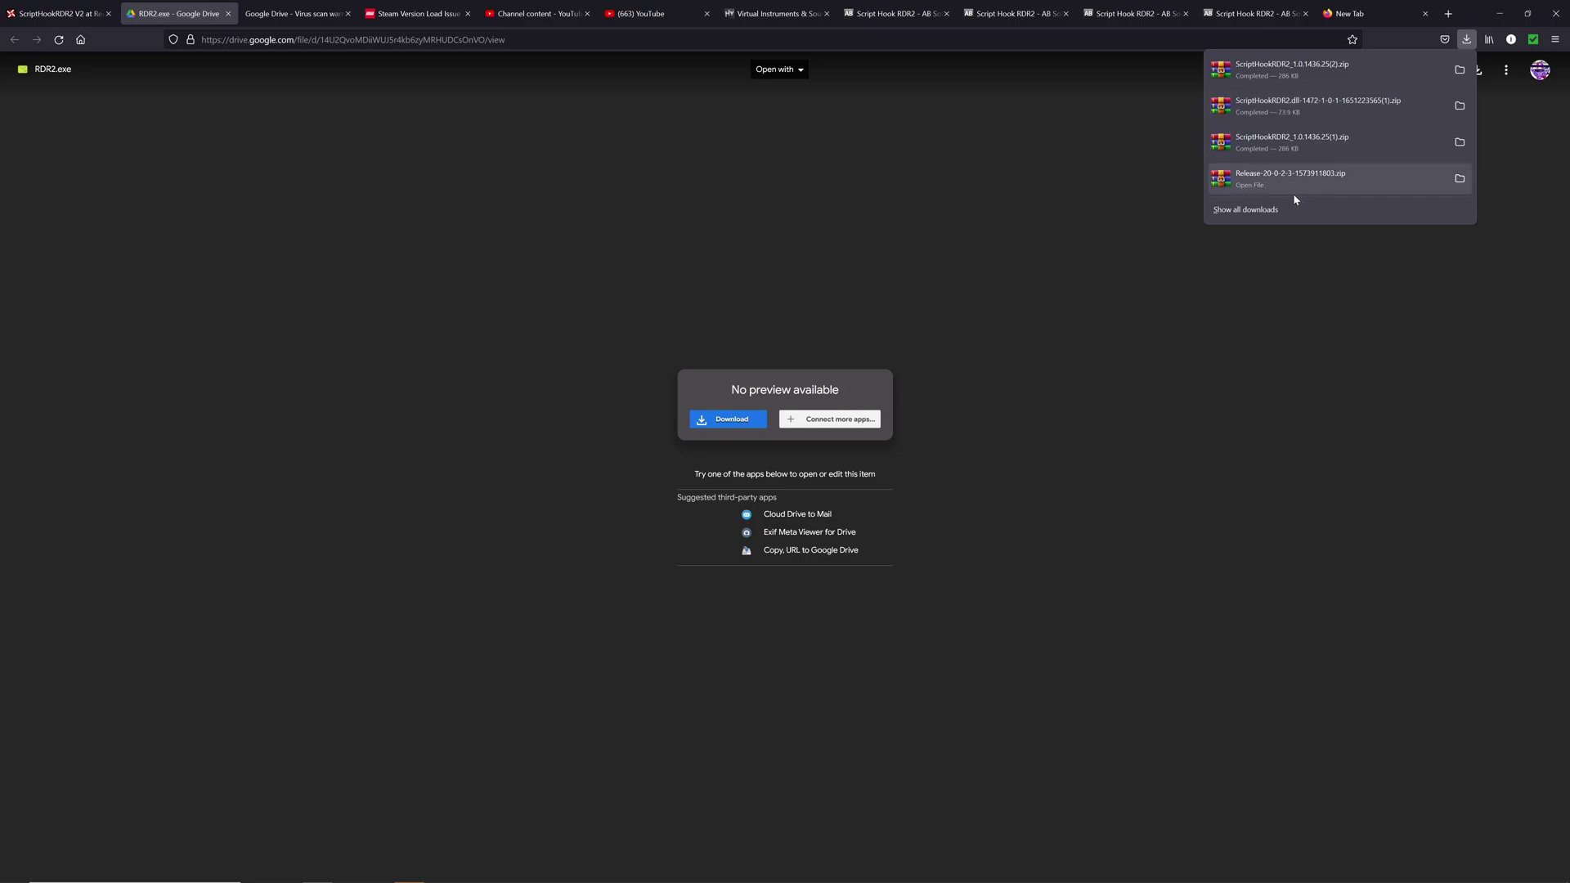
click(1246, 210)
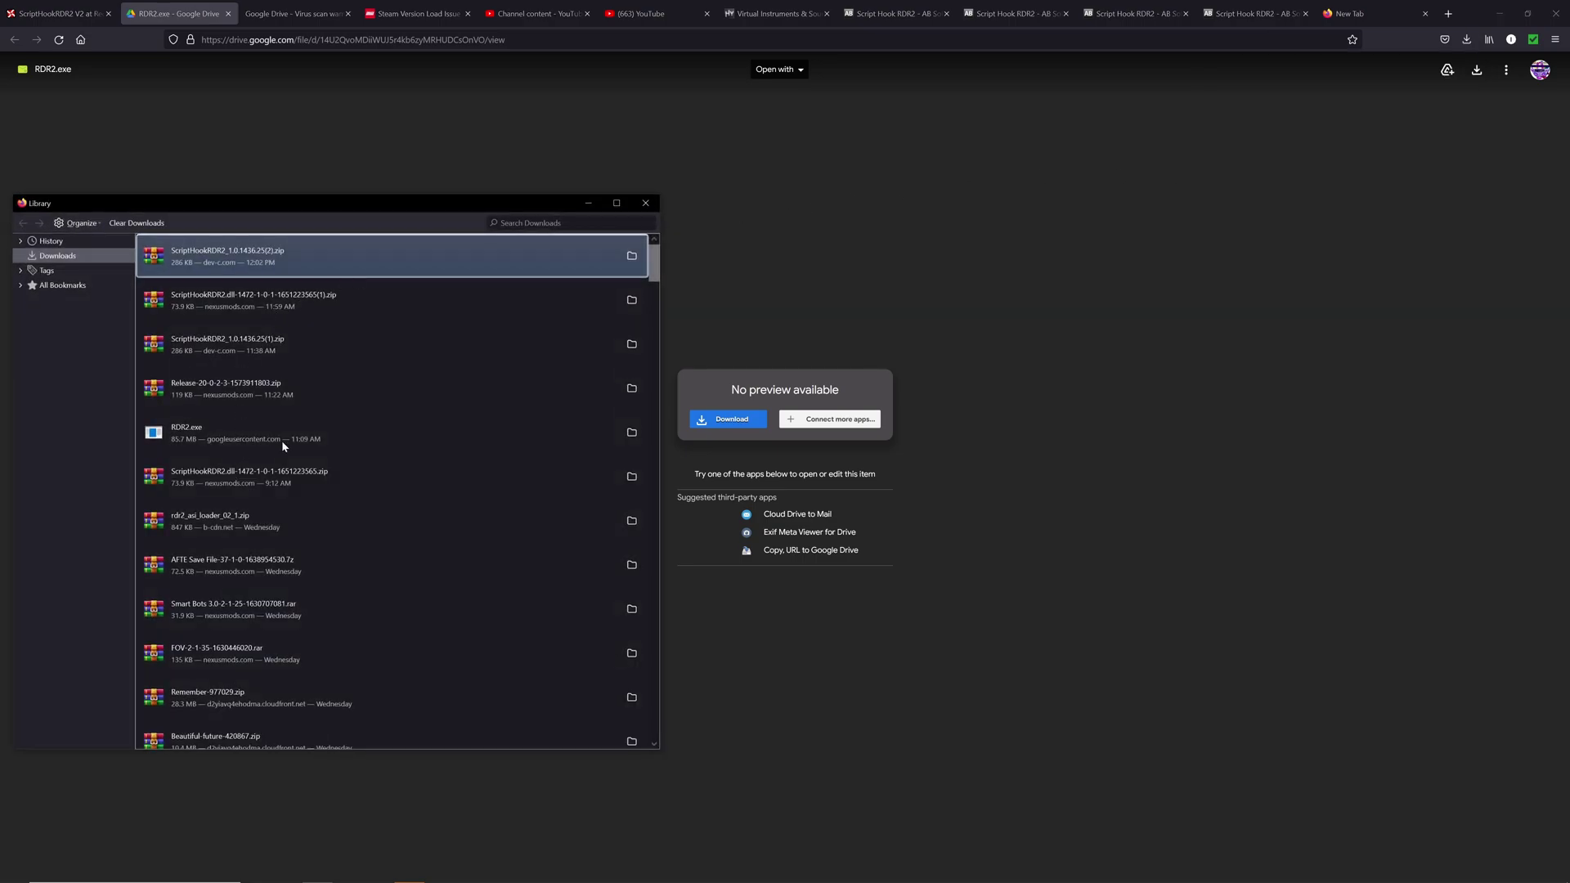
click(631, 432)
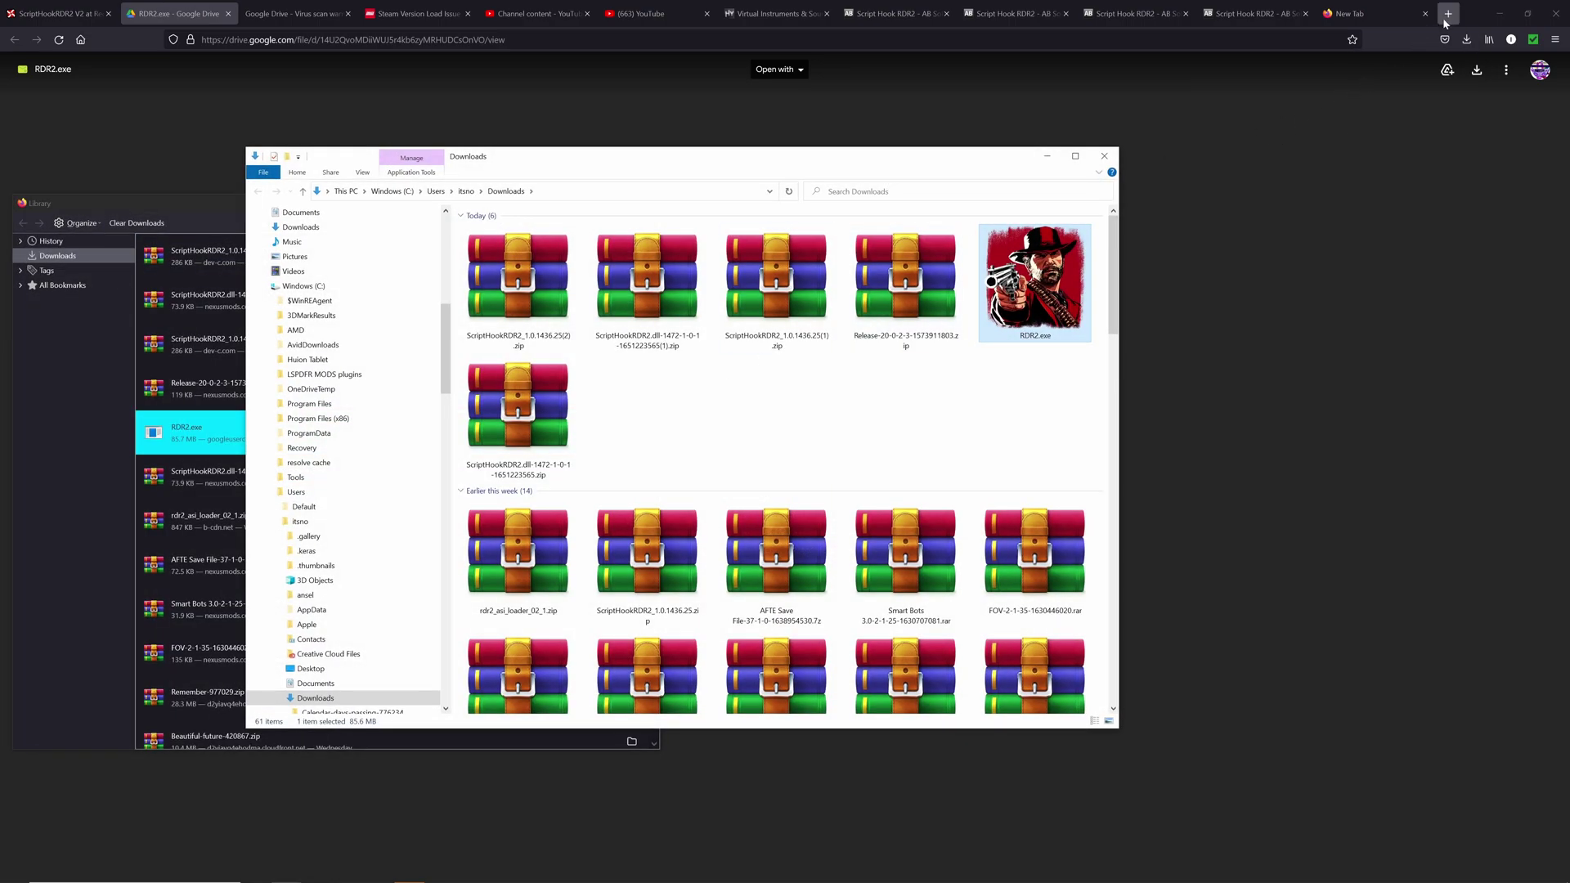
Copy the downloaded RDR2.exe into the Red Dead Redemption 2 folder, replacing the old one, then close it.
click(1500, 13)
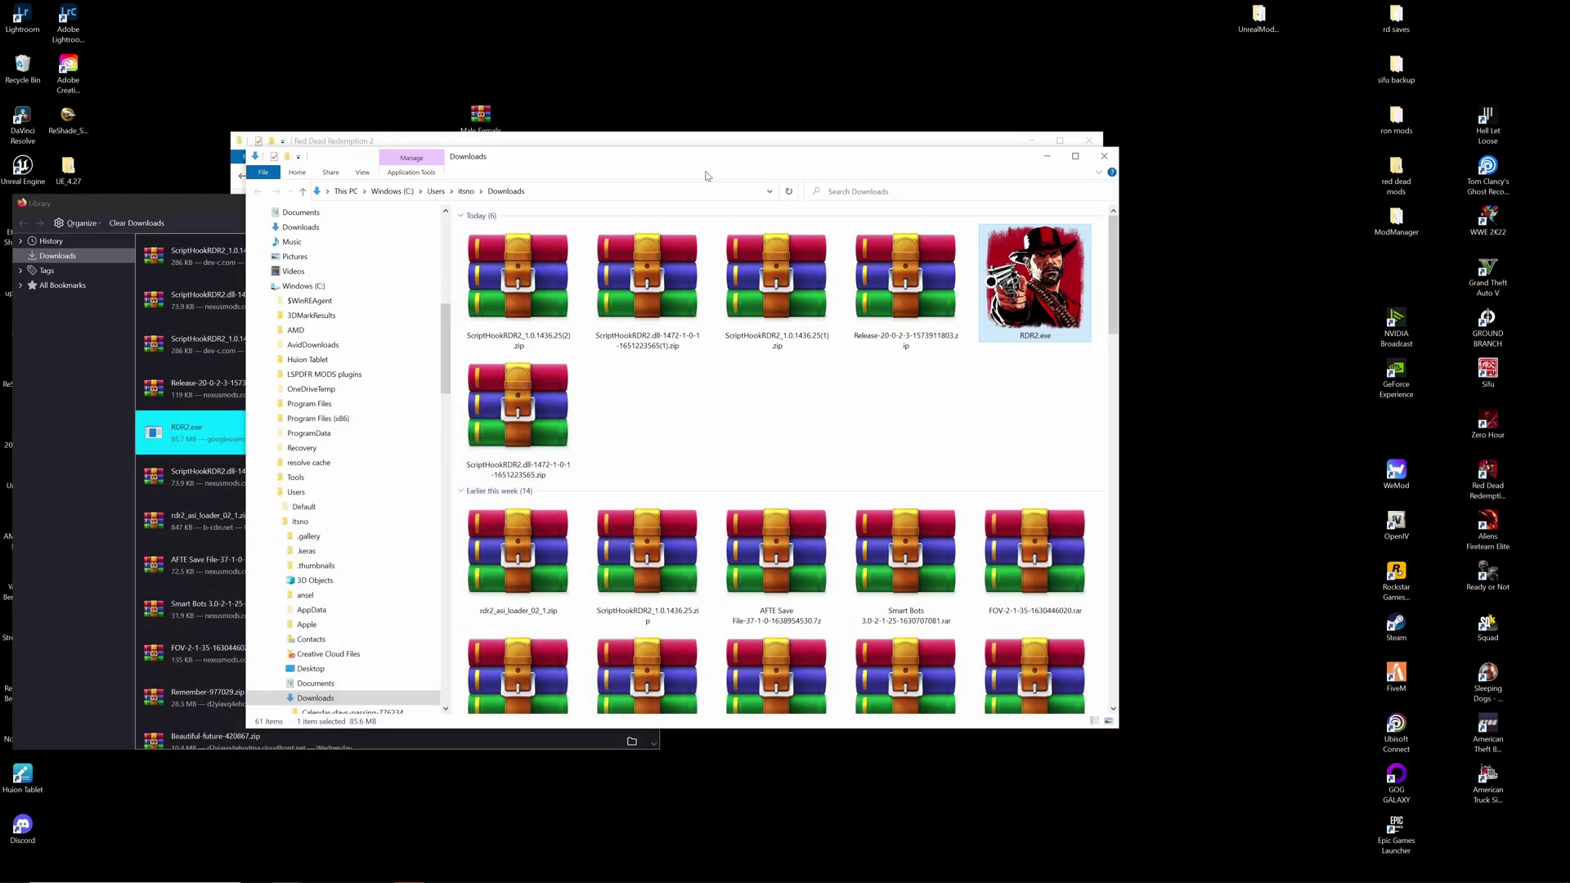
drag(708, 176, 1179, 161)
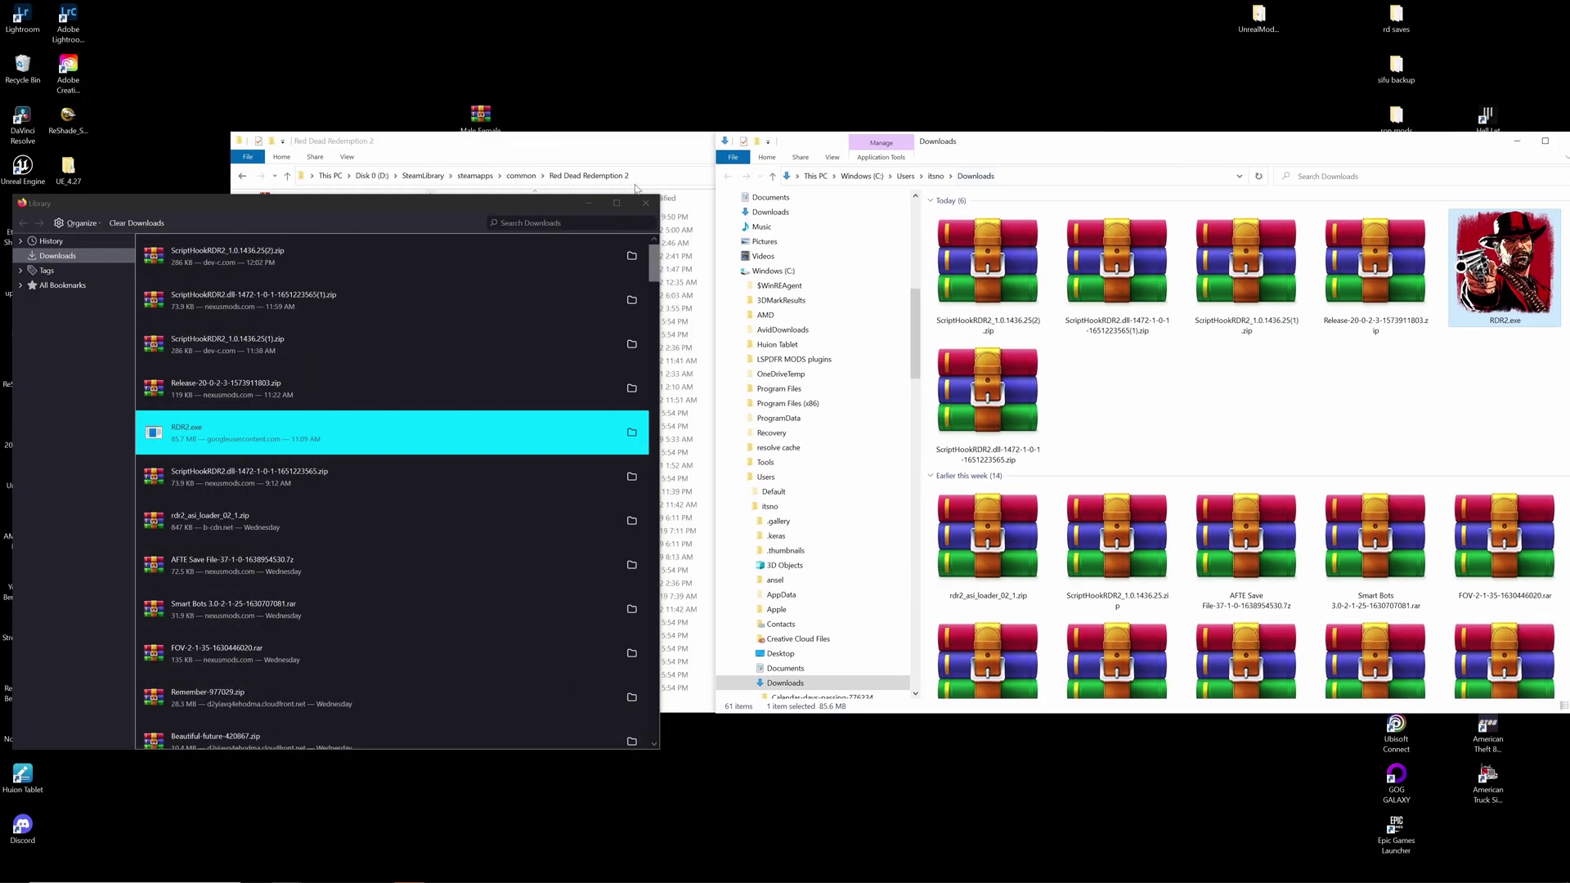
click(589, 204)
drag(613, 147, 382, 123)
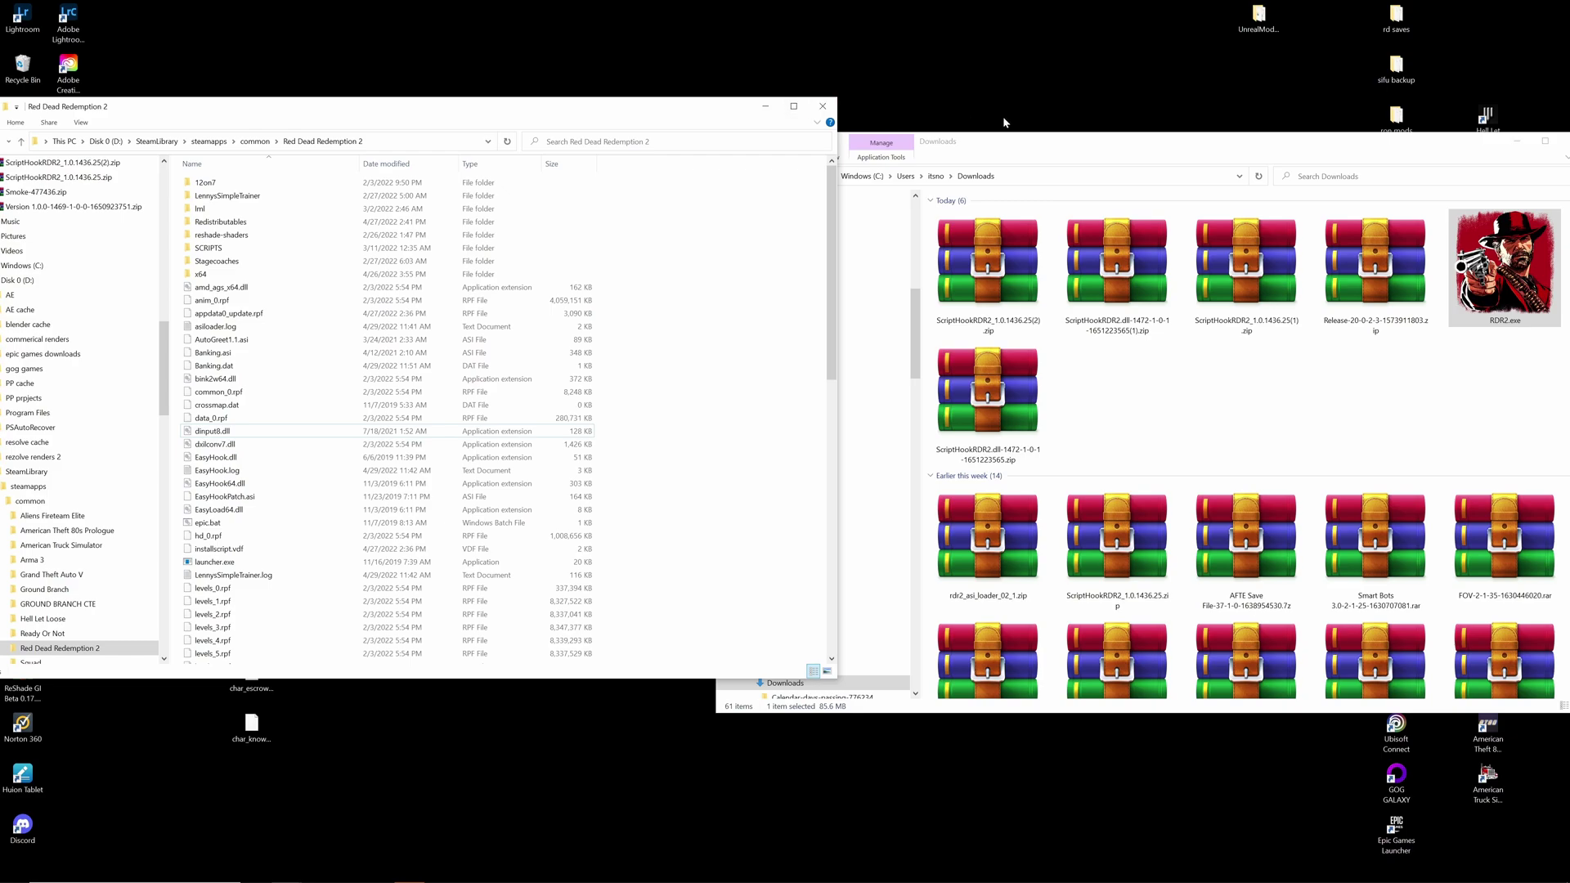
drag(1088, 147, 949, 94)
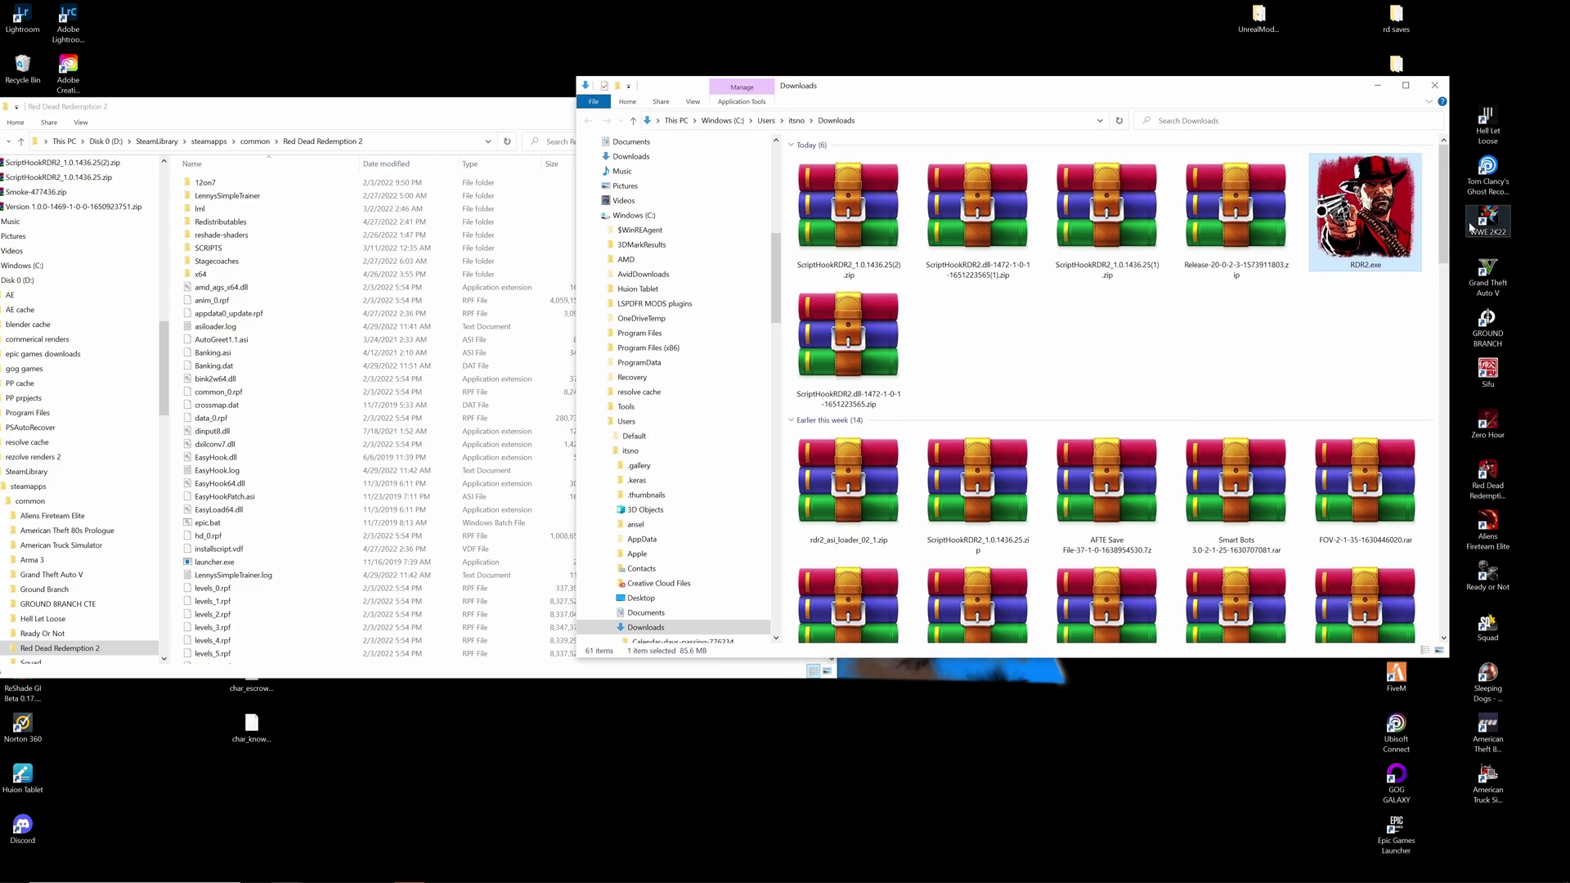
drag(885, 105, 1077, 104)
drag(1535, 169, 737, 491)
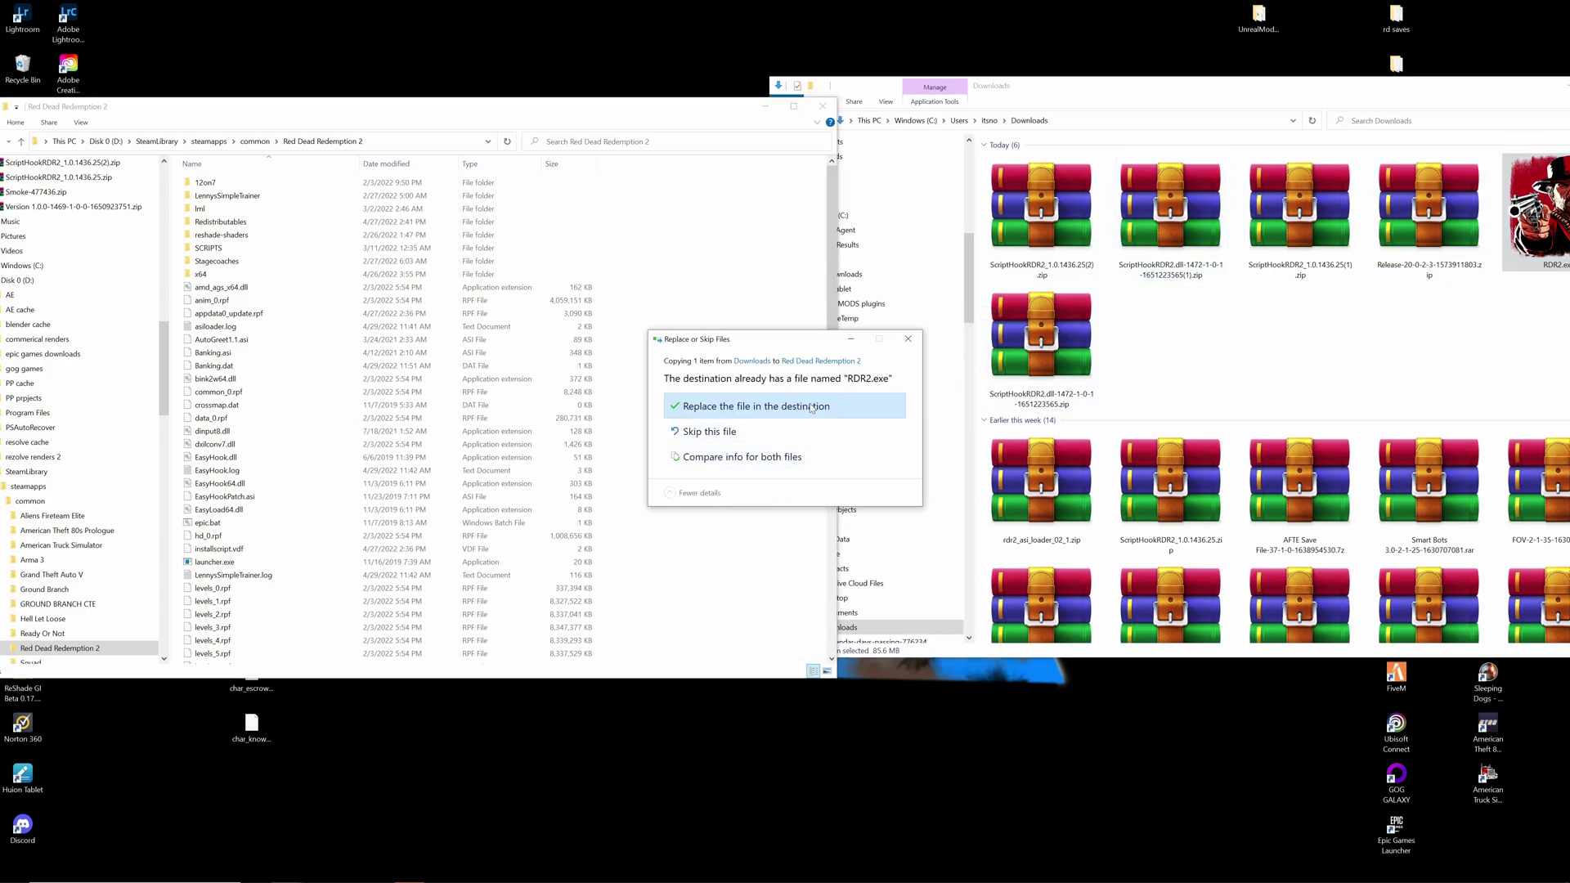
click(833, 415)
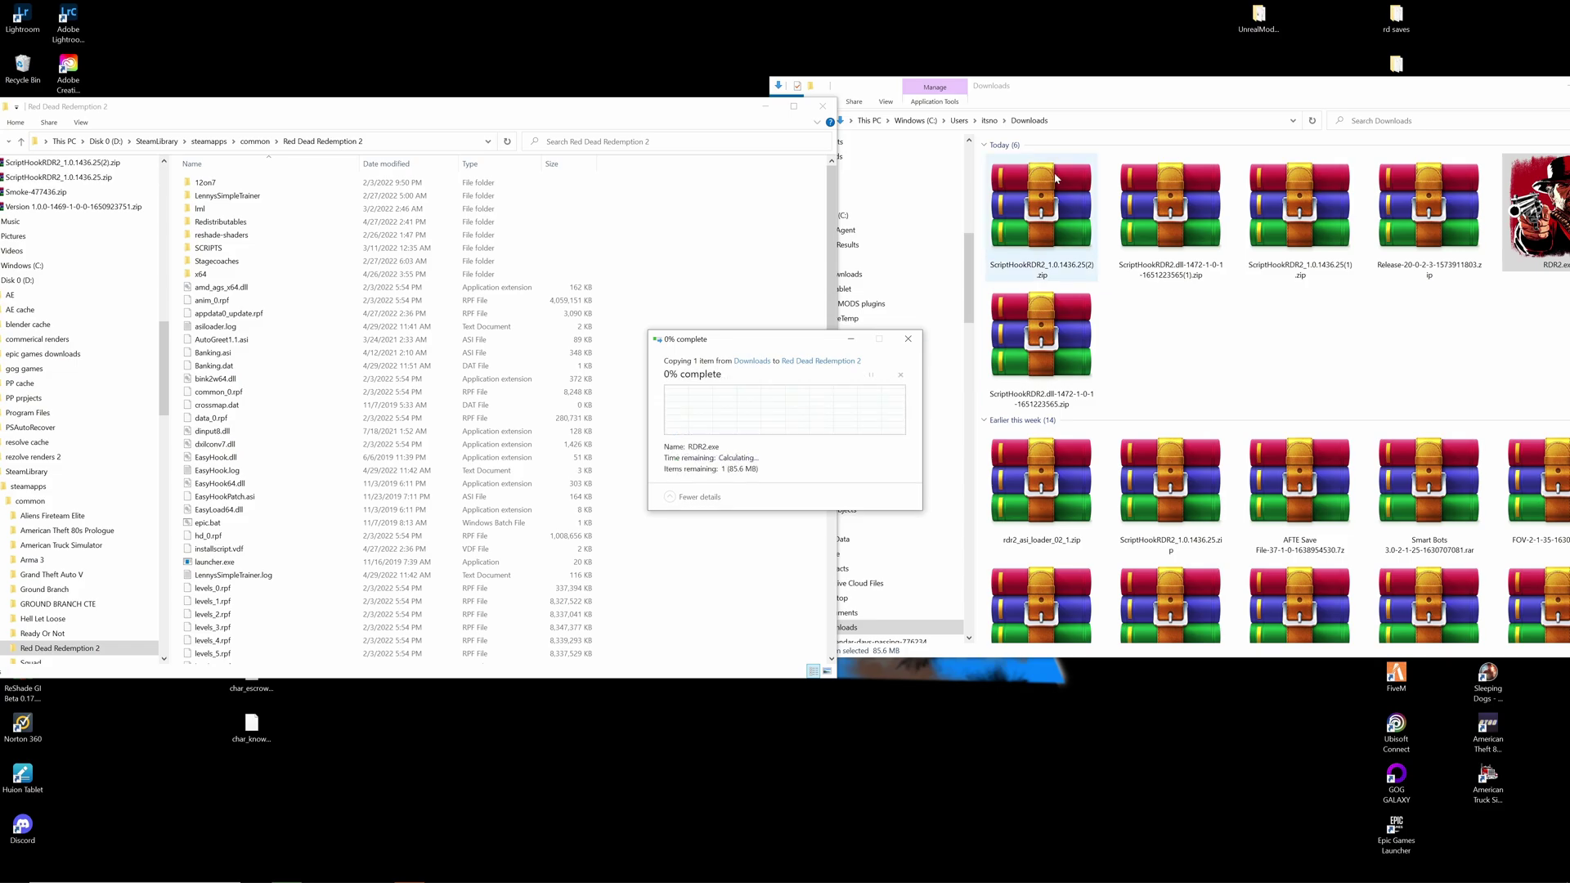
click(822, 105)
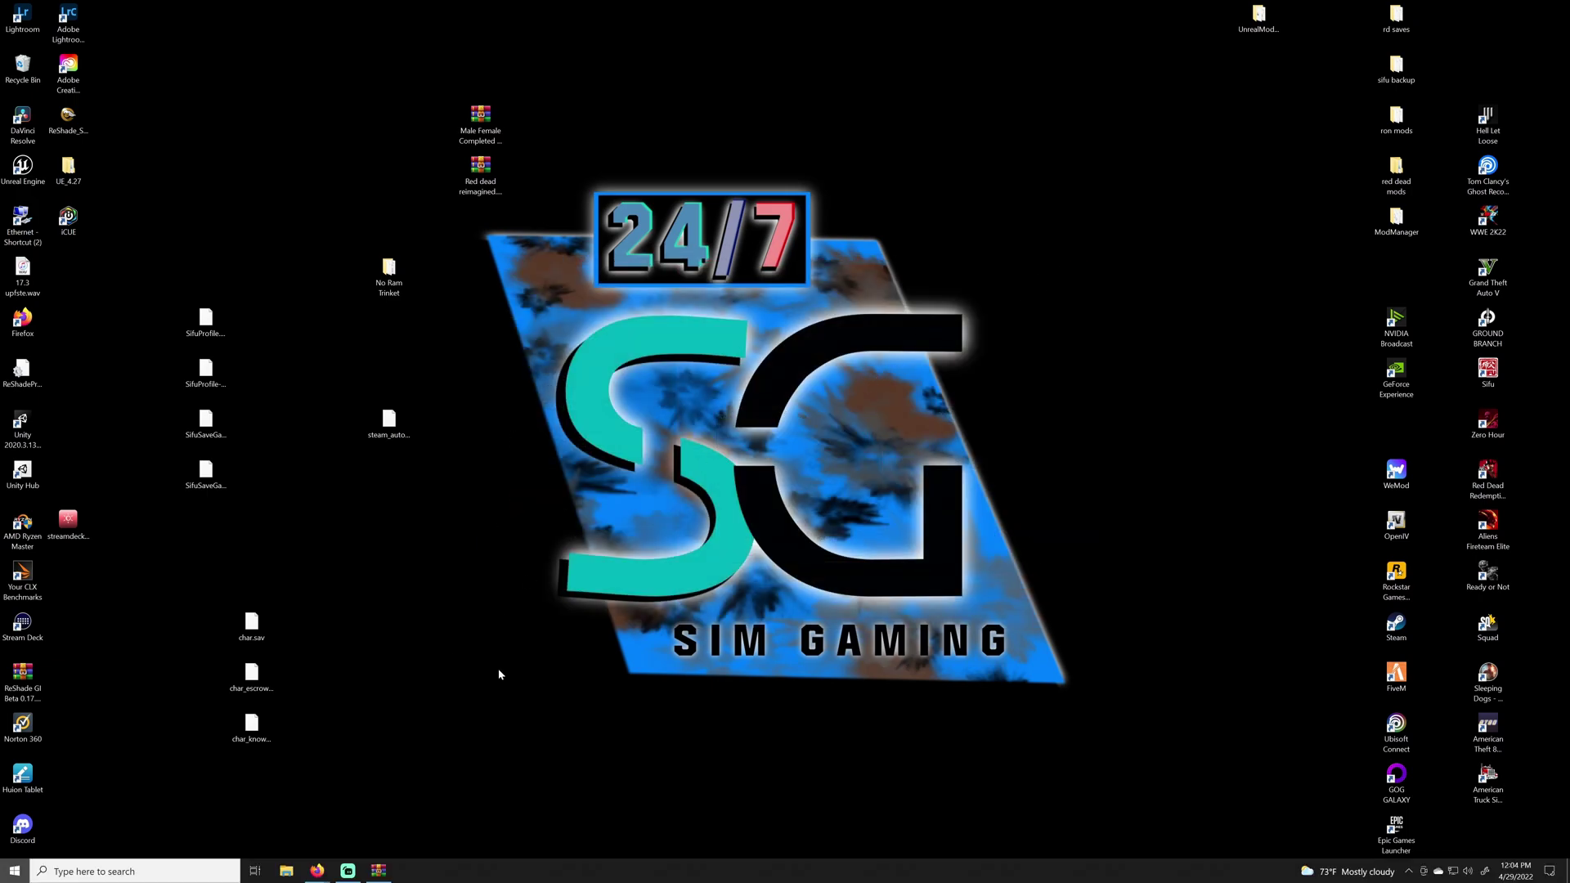
Start Rockstar Games Launcher and choose PLAY ON STEAM for Red Dead Redemption 2.
key(super)
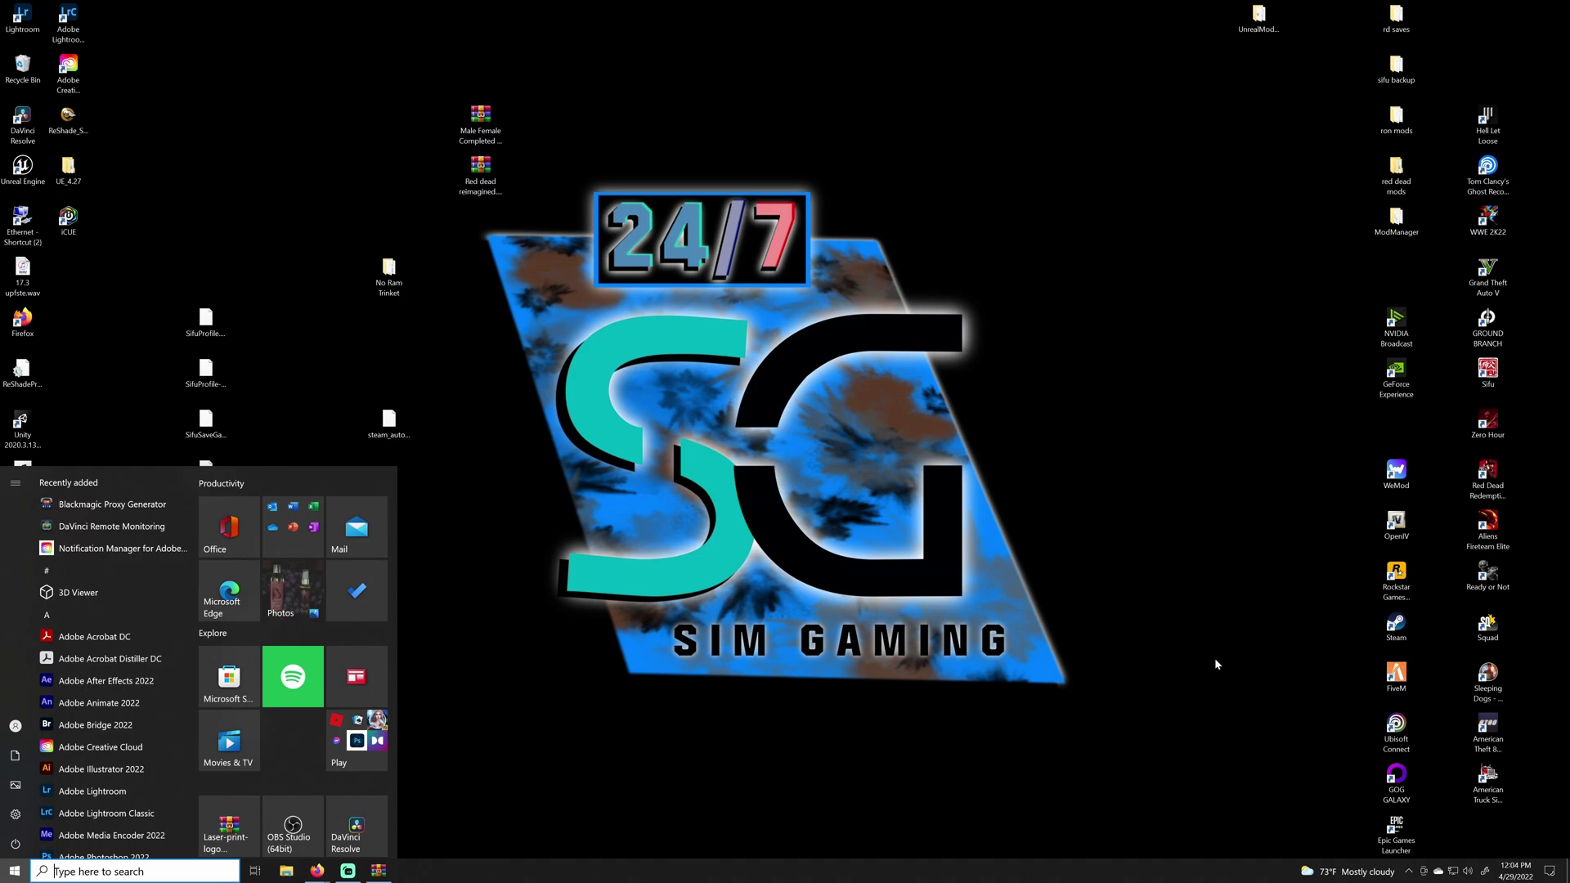
click(909, 723)
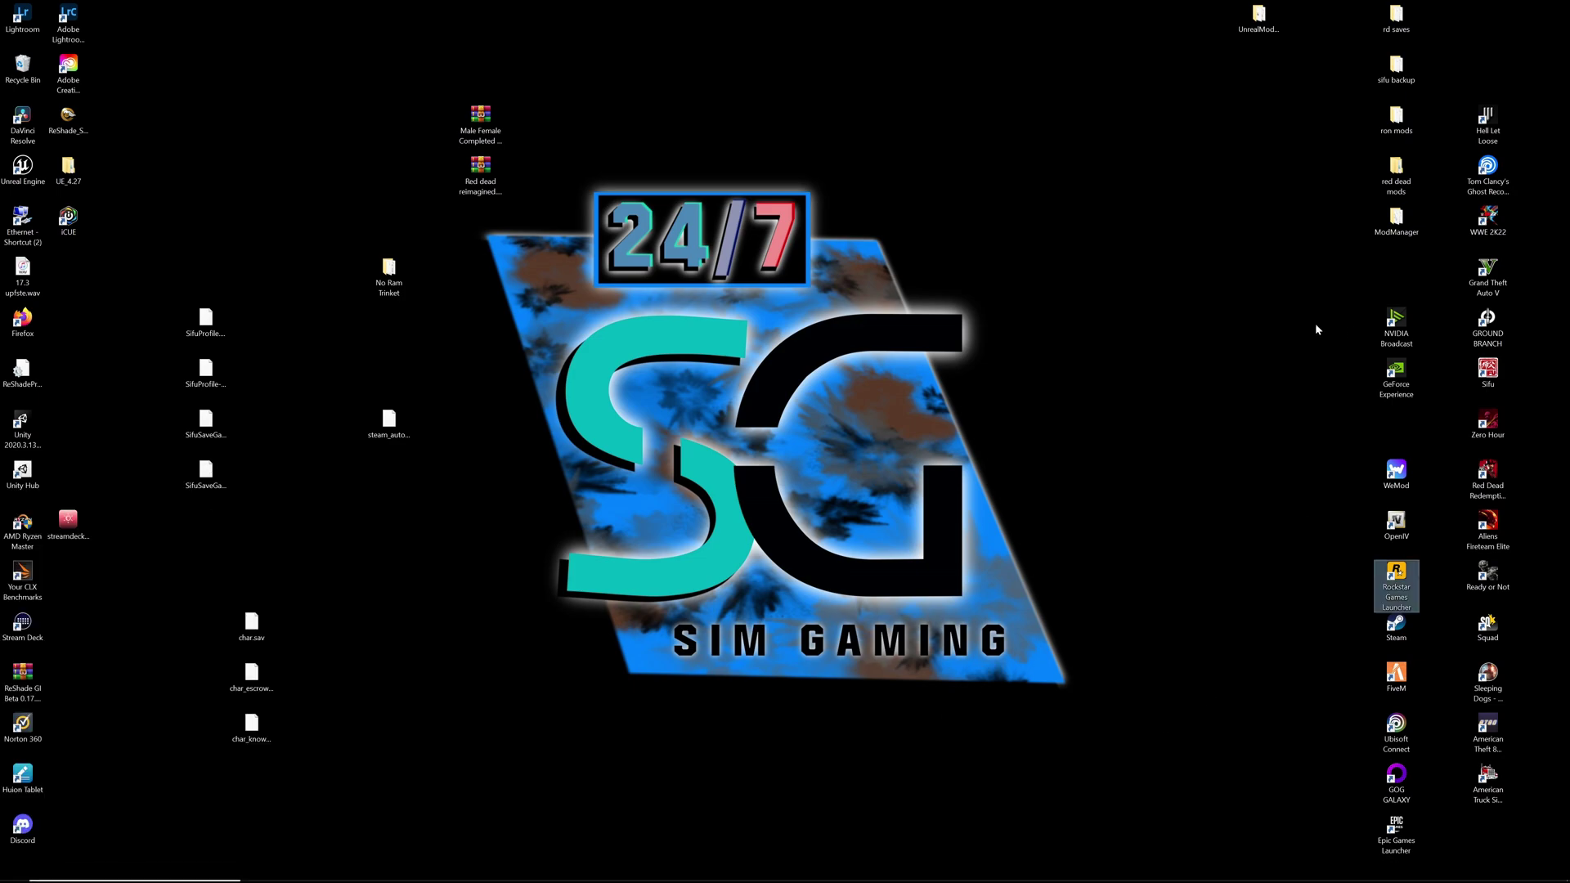
double_click(1396, 576)
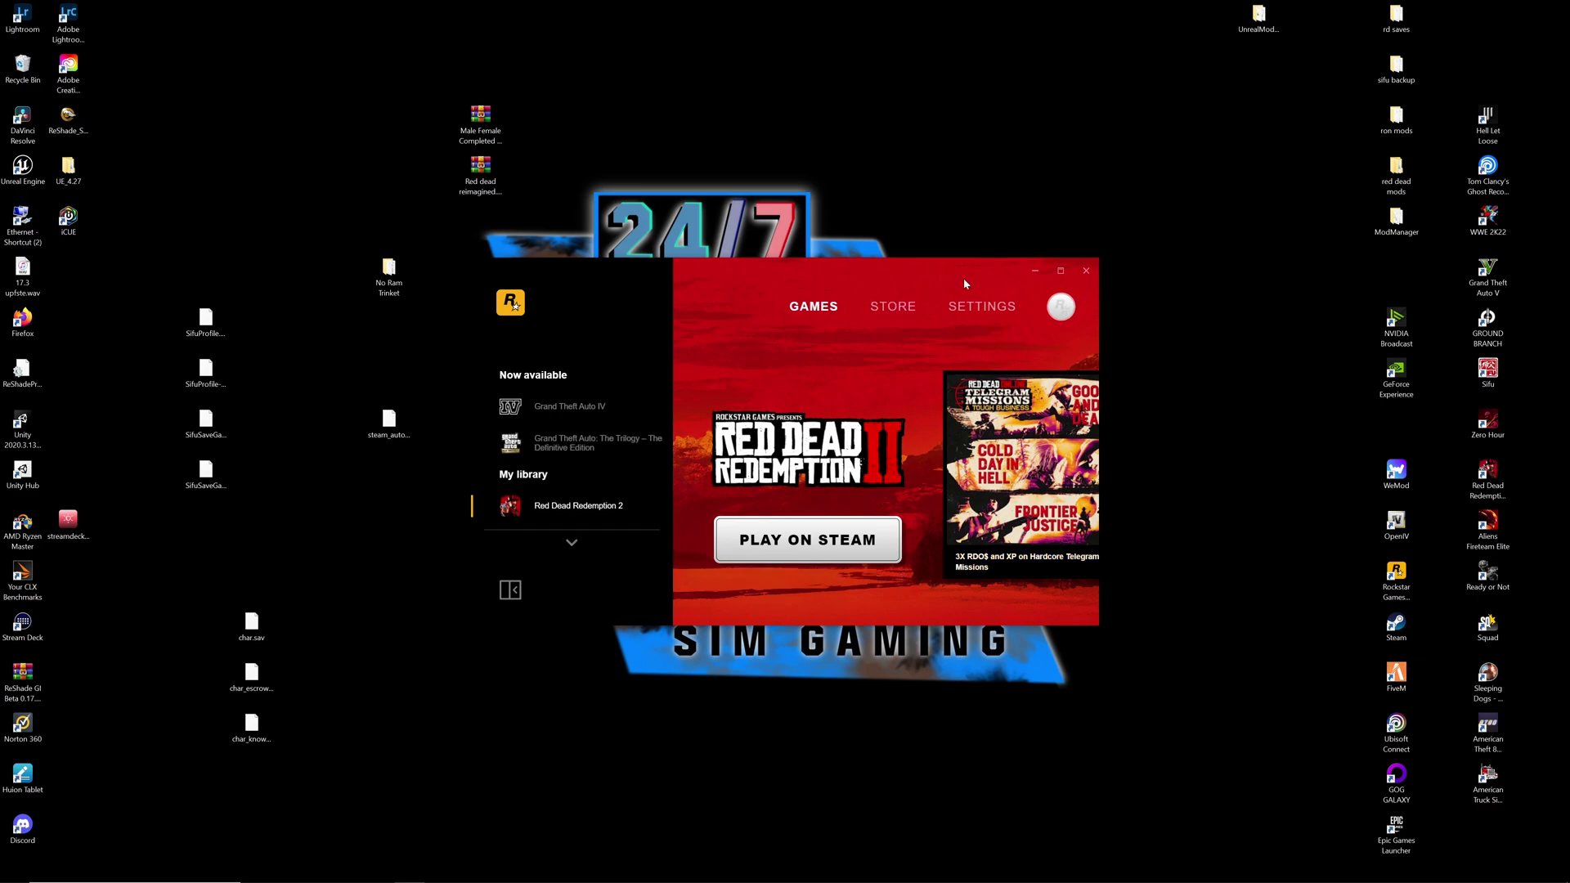
drag(963, 279, 615, 102)
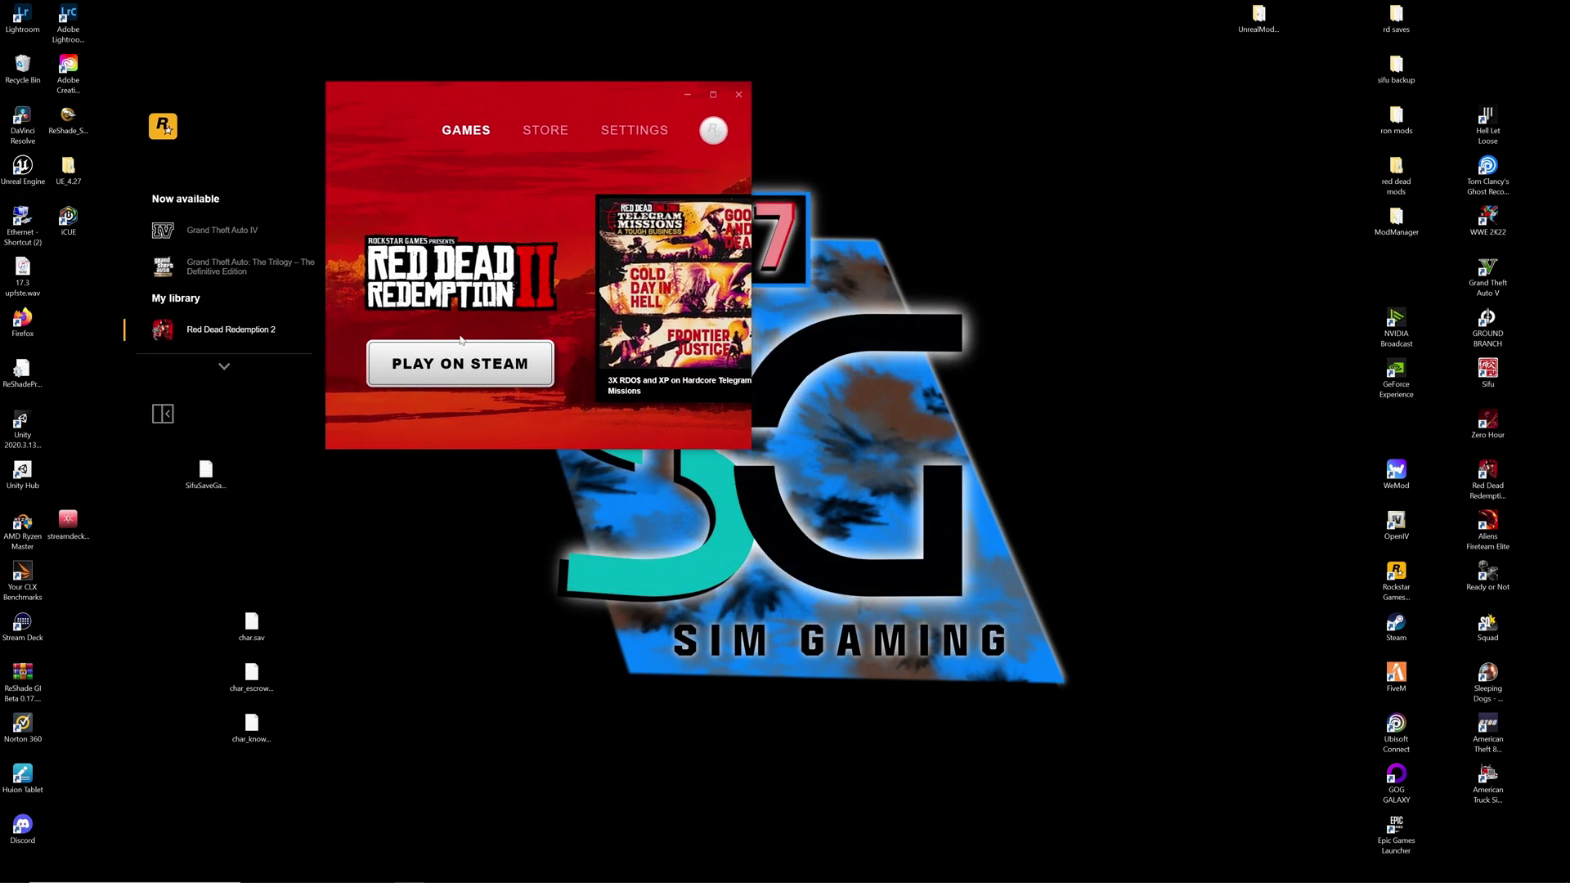
click(486, 384)
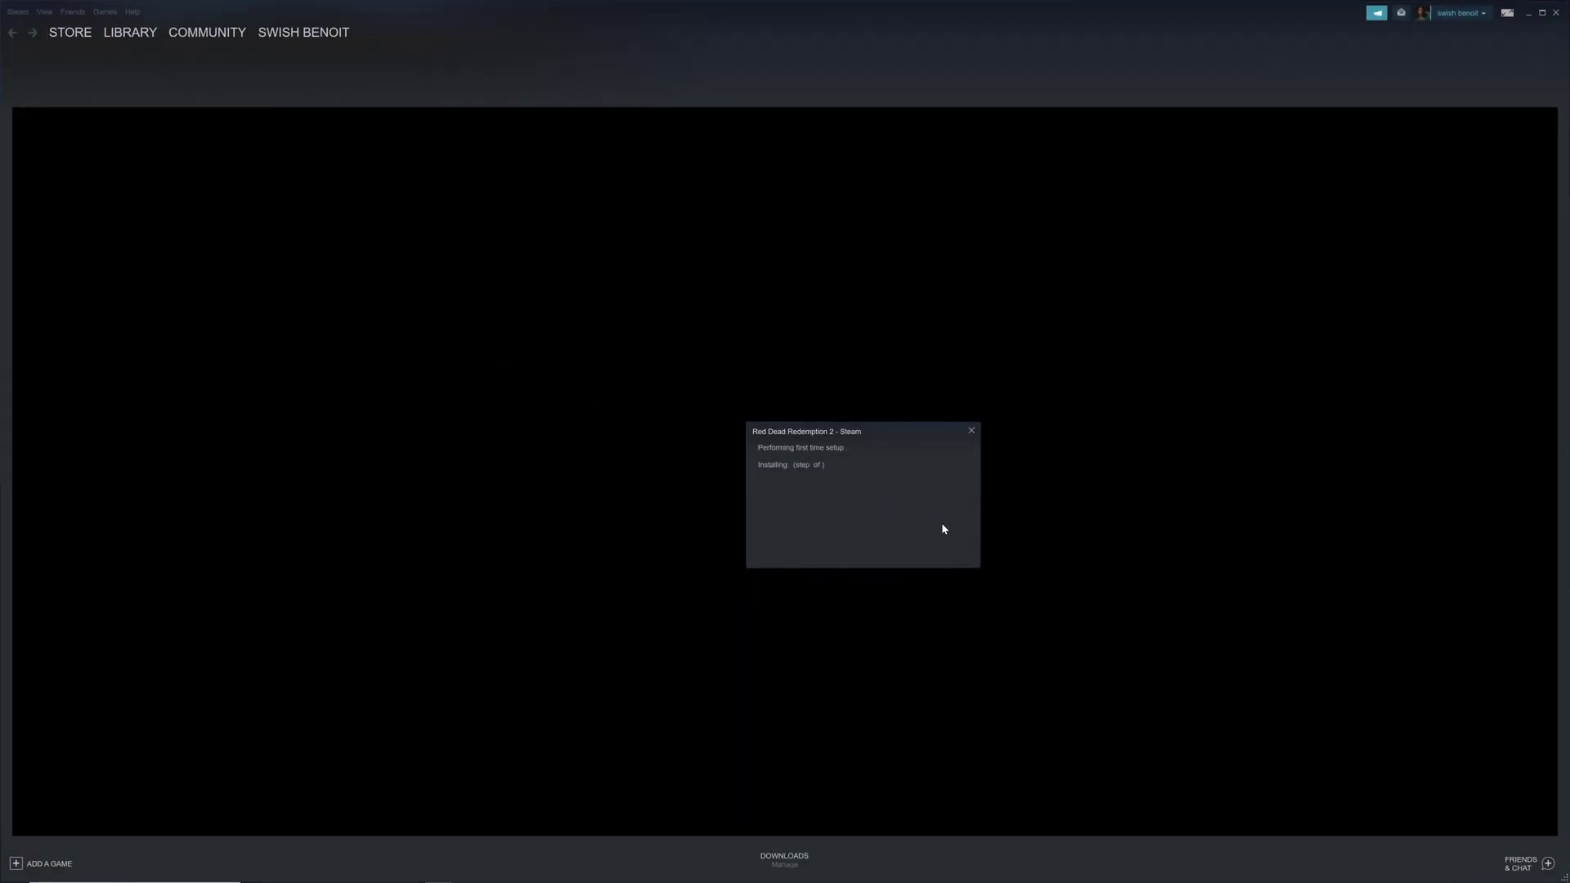